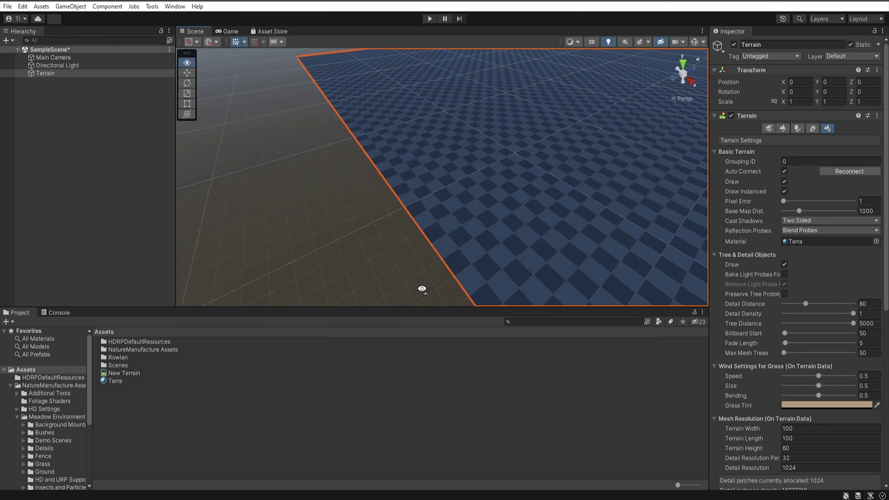
Step: Add a Physically Based Sky override to the Global Volume and make it the active sky type
click(766, 267)
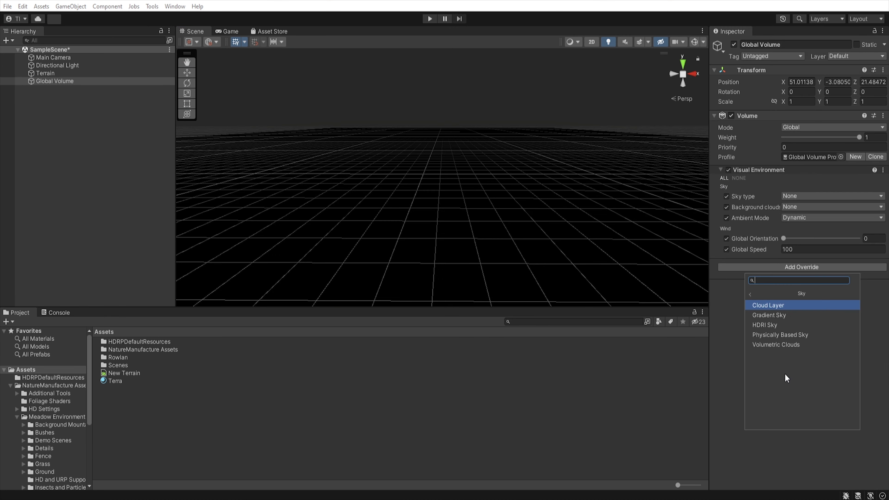
click(785, 383)
click(58, 65)
click(94, 73)
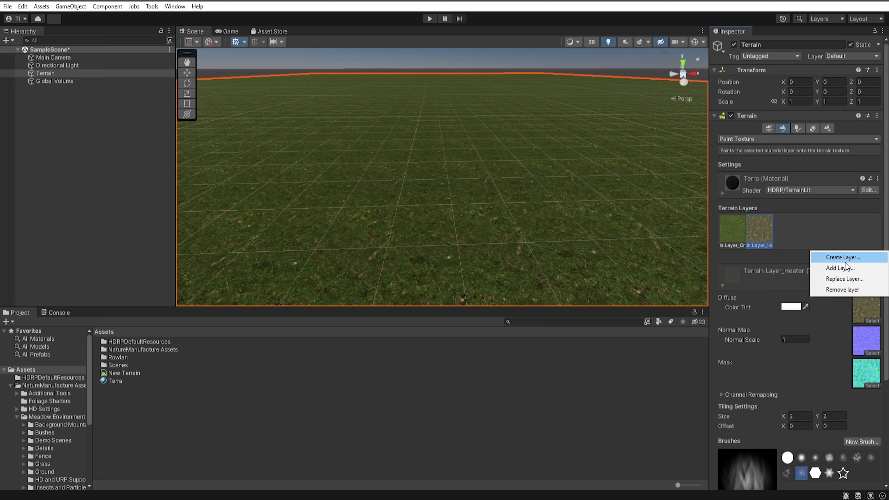
Step: Add the Terrain Layer_soil_rocky_02 texture layer to the terrain and create a new RamSpline river object
click(846, 264)
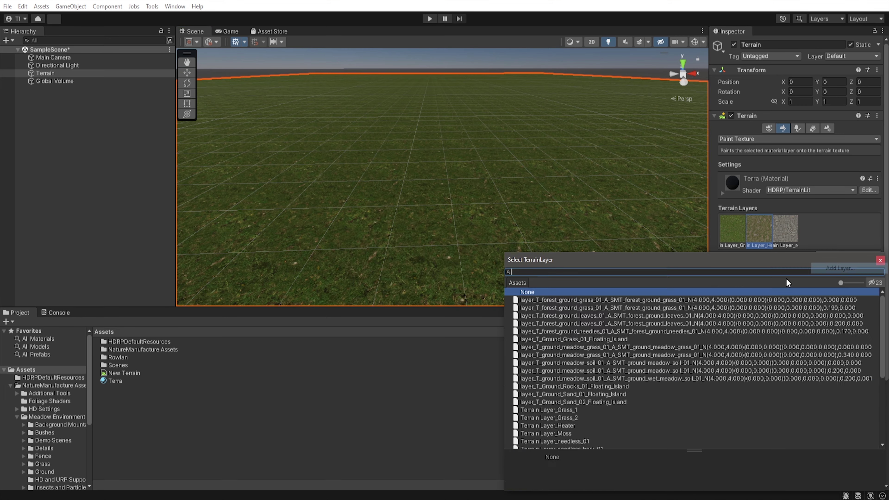
click(561, 409)
double_click(557, 400)
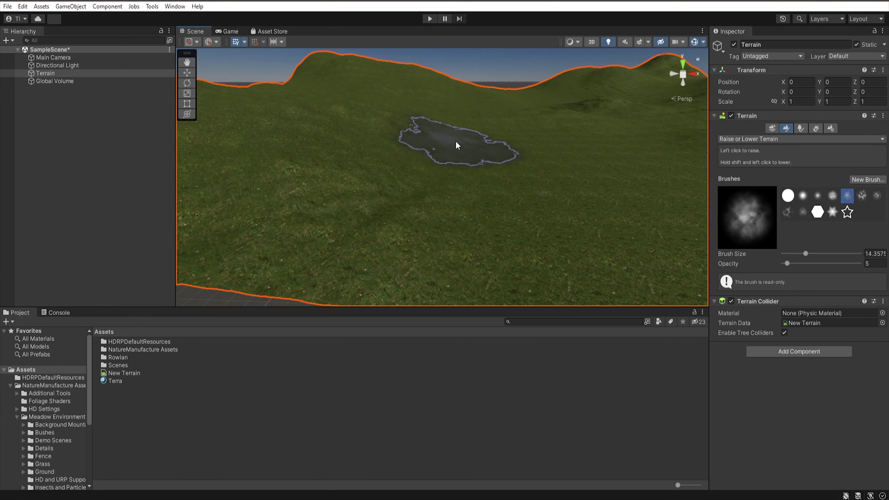
right_click(63, 105)
click(242, 337)
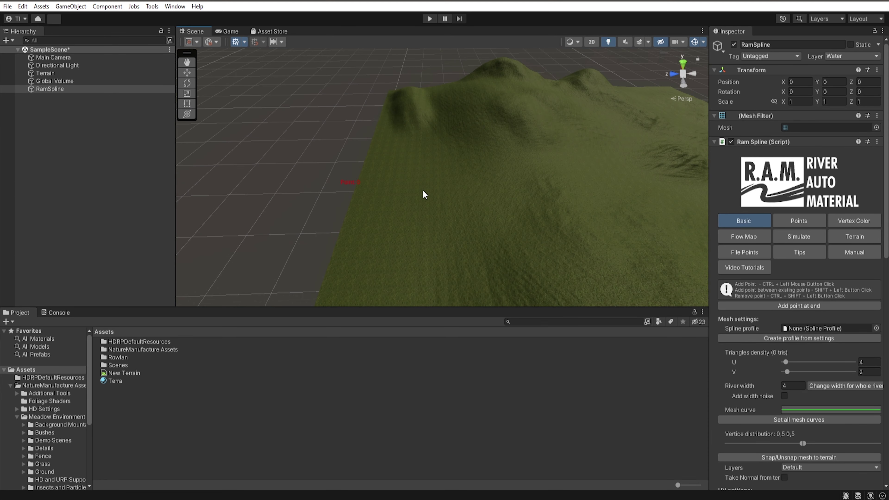
Step: Apply the R2_Profile_River_Stream profile to the river spline and bring up its terrain carving settings
mouse_move(424, 194)
alt+mouse_down()
mouse_move(507, 209)
mouse_move(338, 165)
alt+mouse_up()
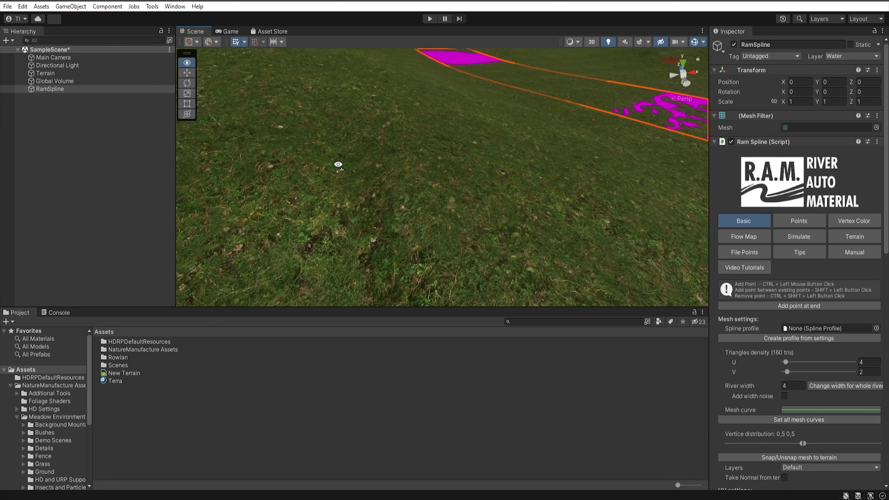
click(877, 328)
click(548, 345)
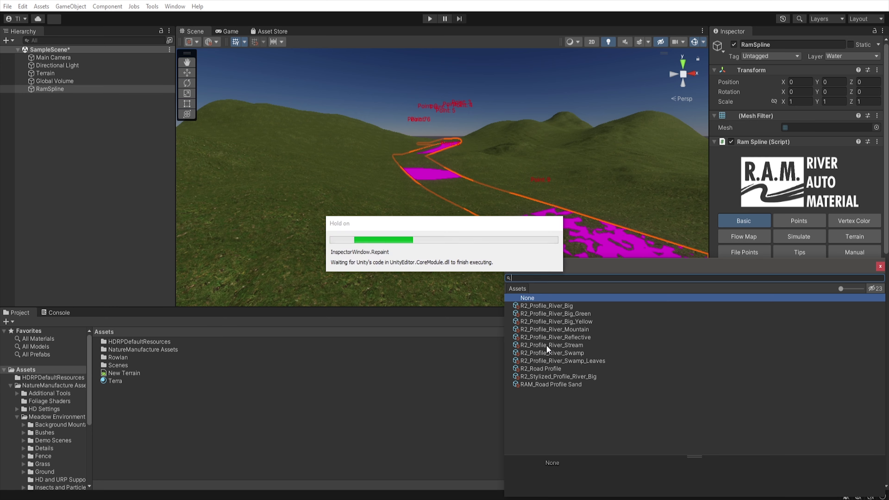
click(491, 311)
alt+drag(490, 298, 480, 169)
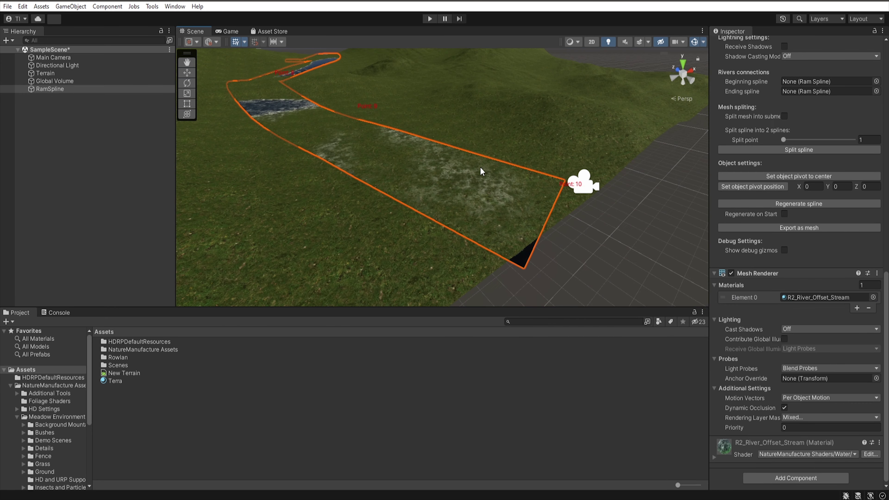
alt+drag(353, 123, 642, 194)
scroll(869, 324, up, 10)
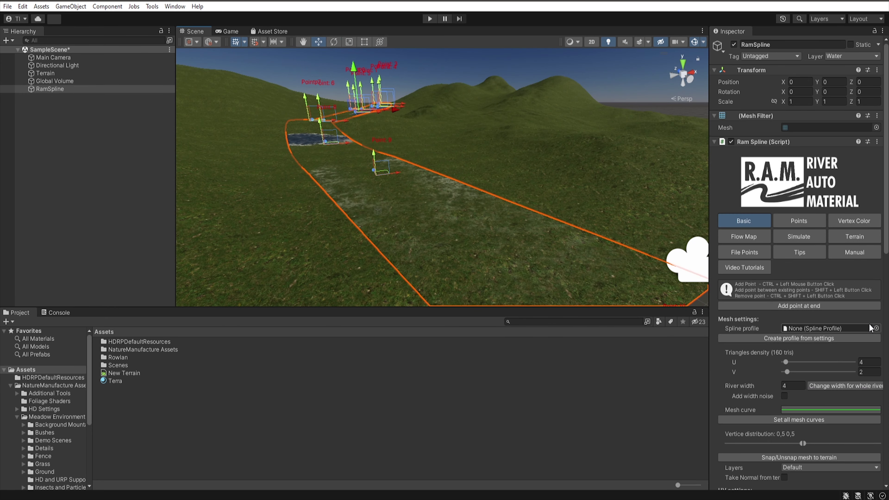
scroll(789, 320, down, 5)
click(855, 103)
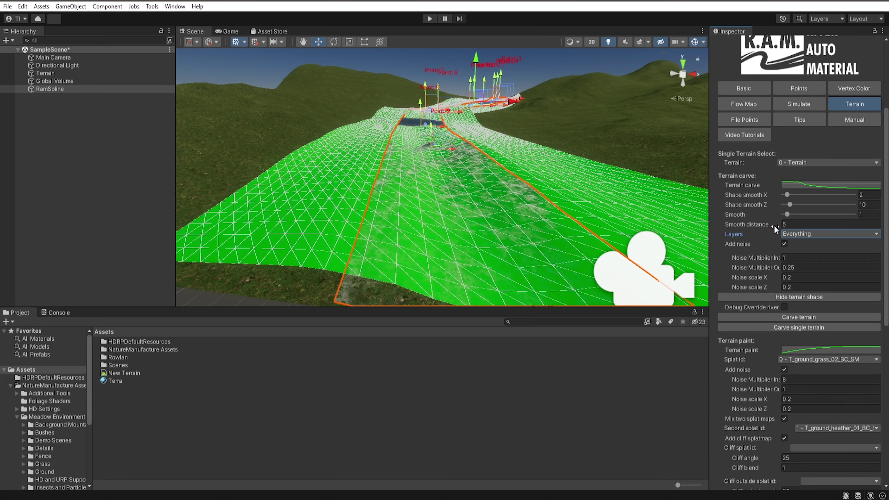
Step: Reshape the river's terrain carve curve by lowering one of its points
click(823, 185)
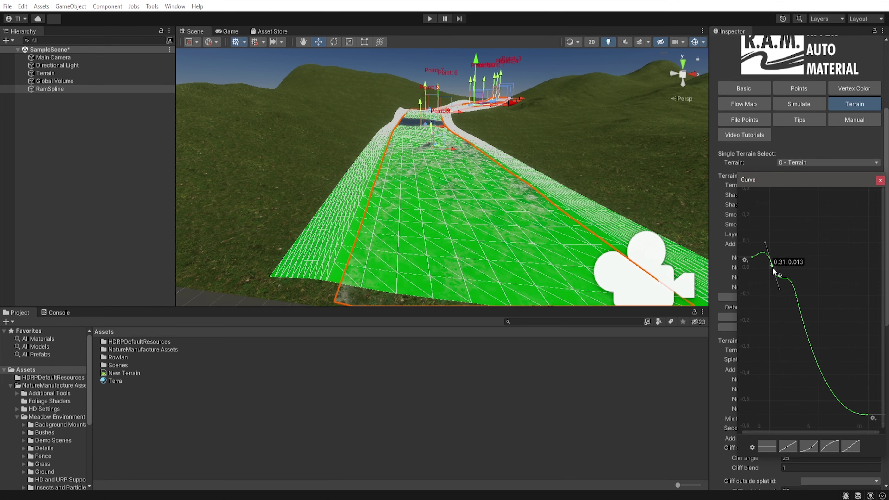
click(881, 180)
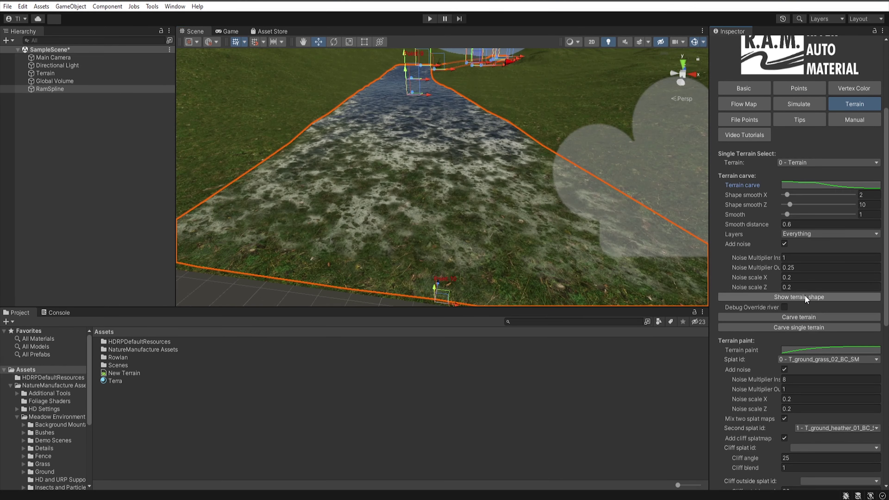
click(823, 185)
drag(773, 225, 794, 312)
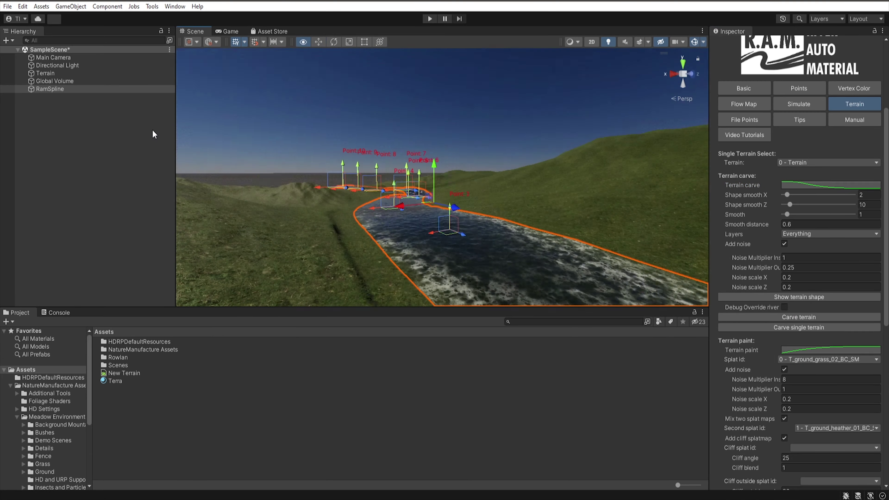
Step: Set T_ground_soil_02 as the bank texture and paint the soil textures along the river
click(833, 402)
scroll(827, 403, down, 3)
click(820, 376)
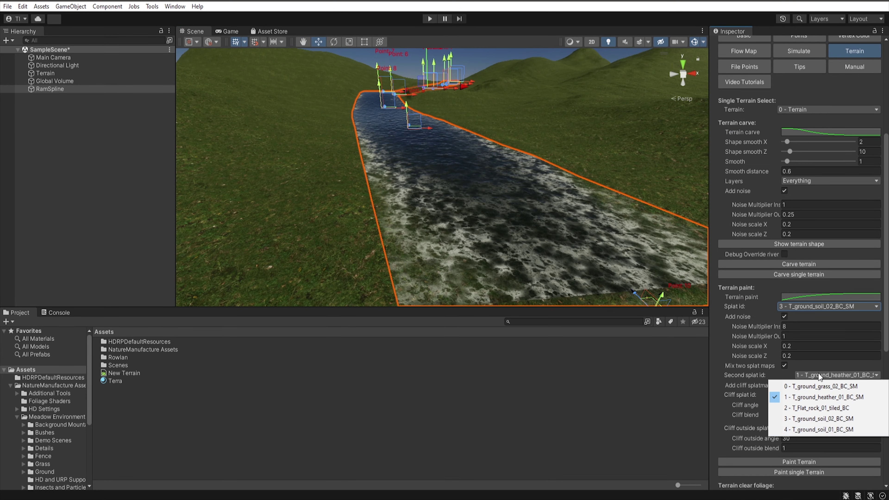
click(801, 462)
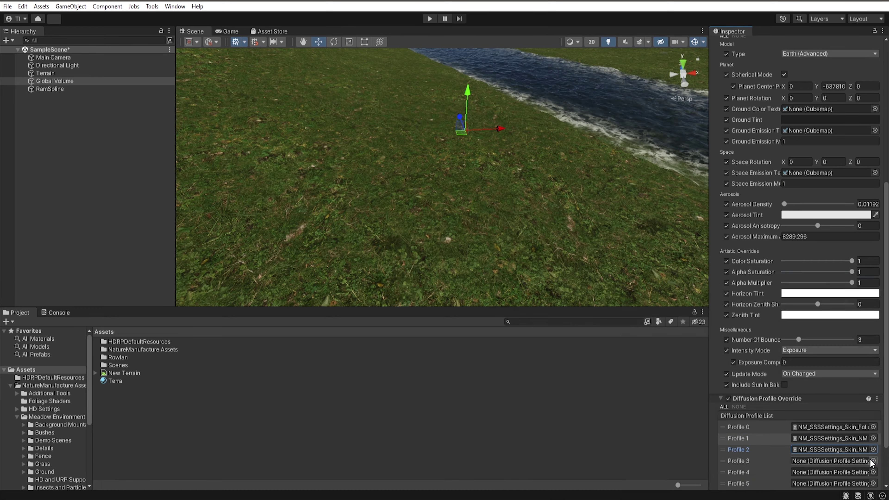
Step: Assign a diffusion profile to the Profile 3 slot in the Global Volume
click(874, 461)
double_click(639, 371)
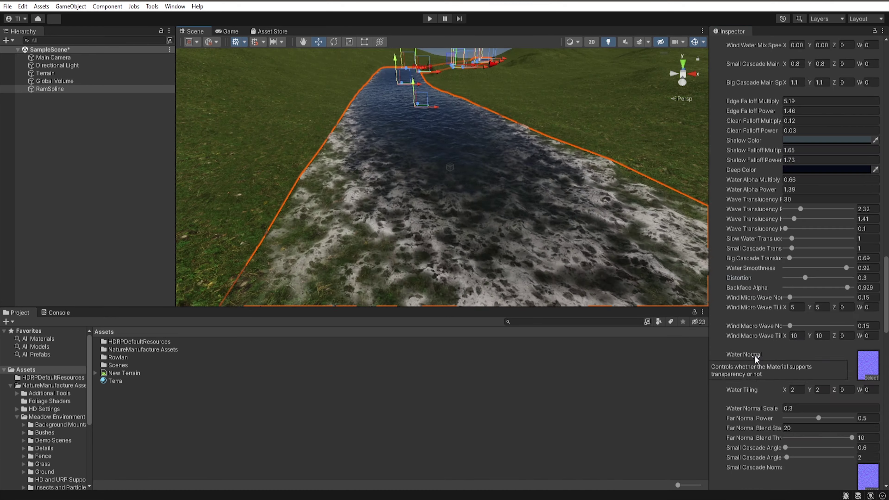
scroll(756, 358, down, 5)
scroll(756, 358, down, 5)
scroll(756, 358, down, 5)
Step: Select river spline Point 8 and switch to the scale tool to resize it
mouse_move(541, 245)
alt+mouse_down()
mouse_move(541, 170)
mouse_move(635, 268)
alt+mouse_up()
scroll(797, 267, up, 15)
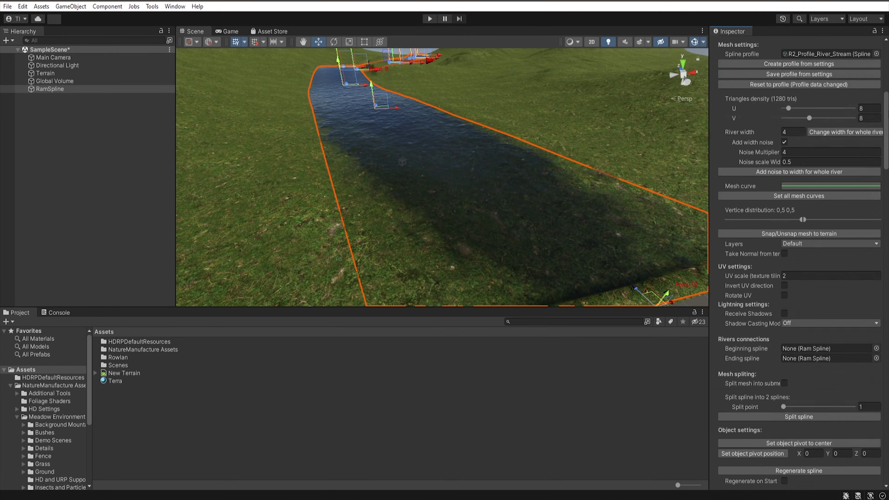
mouse_move(506, 214)
alt+mouse_down()
mouse_move(587, 145)
mouse_move(377, 168)
mouse_move(493, 160)
mouse_move(397, 150)
mouse_move(657, 185)
alt+mouse_up()
click(377, 168)
key(r)
Step: Select the terrain, paint the rocky riverbed texture, then switch sculpting to Smooth Height
key(w)
click(397, 149)
click(783, 128)
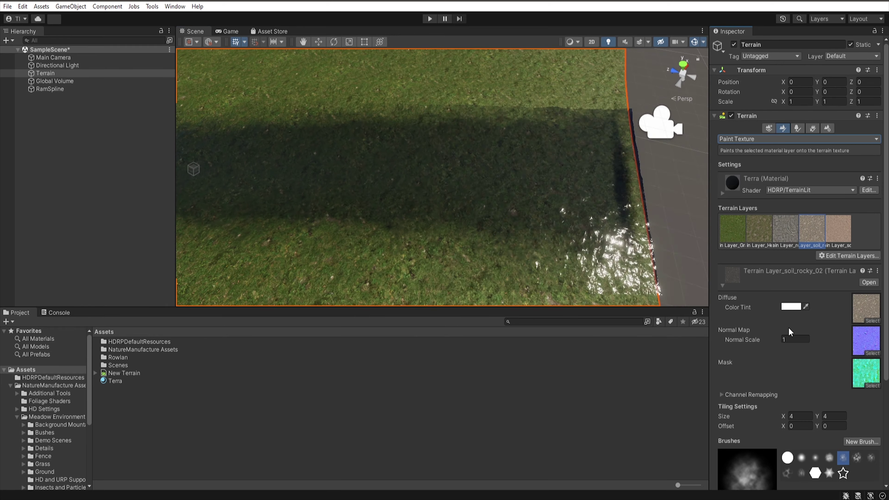
mouse_move(572, 183)
alt+mouse_down()
mouse_move(347, 233)
mouse_move(304, 192)
alt+mouse_up()
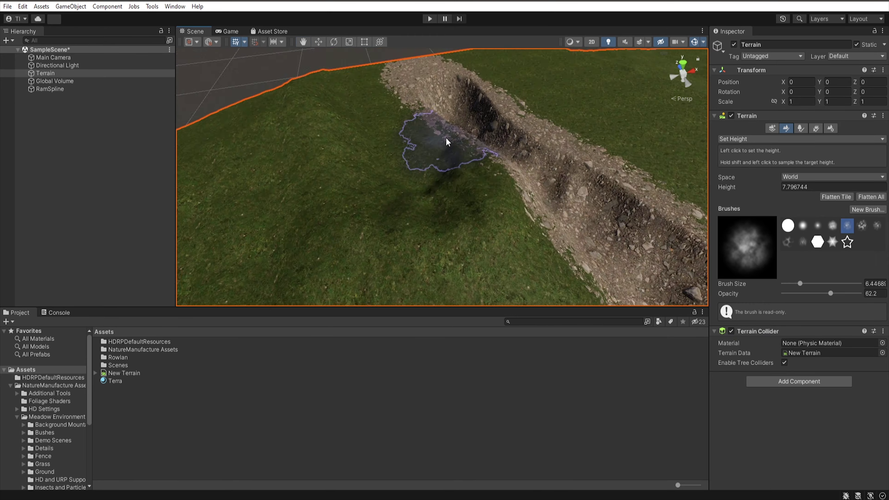
click(802, 139)
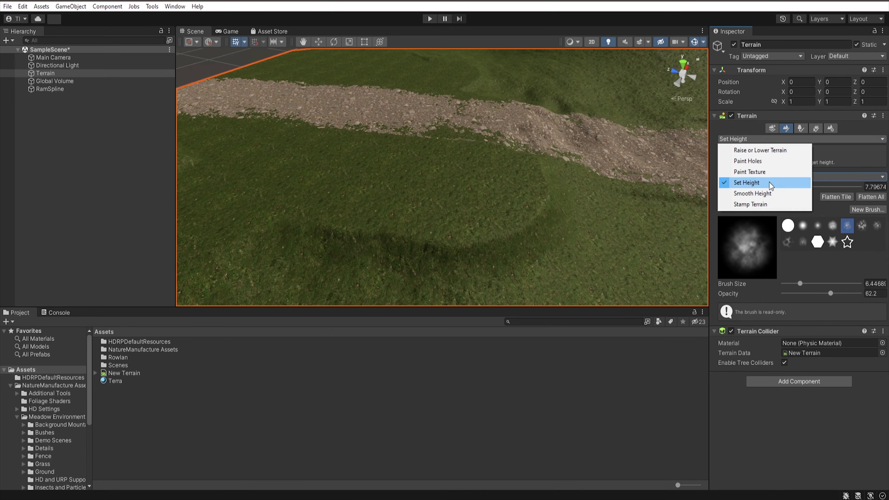
click(753, 192)
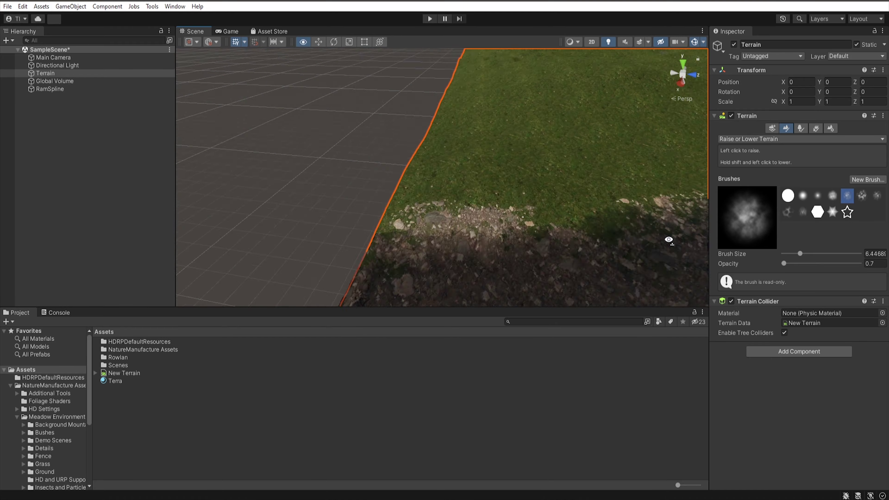
Step: Survey the river and hills, selecting the river spline and then the terrain for sculpting
right_drag(669, 240, 572, 204)
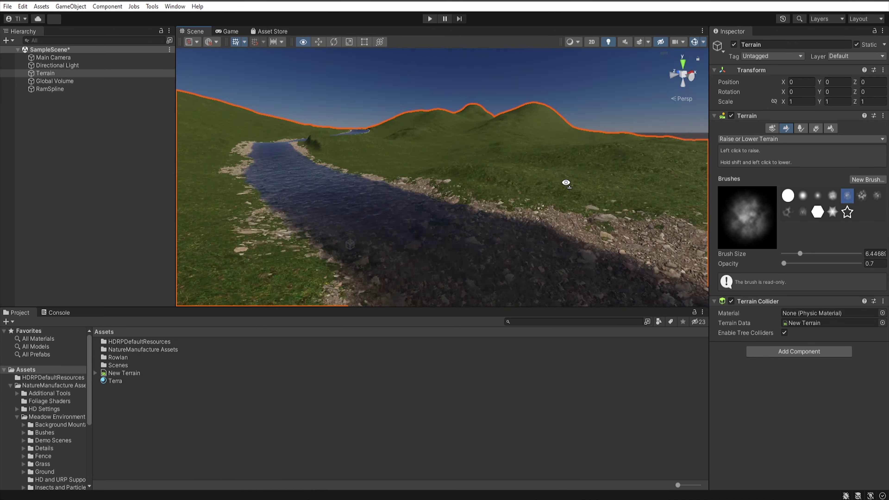
click(378, 171)
right_drag(561, 191, 455, 175)
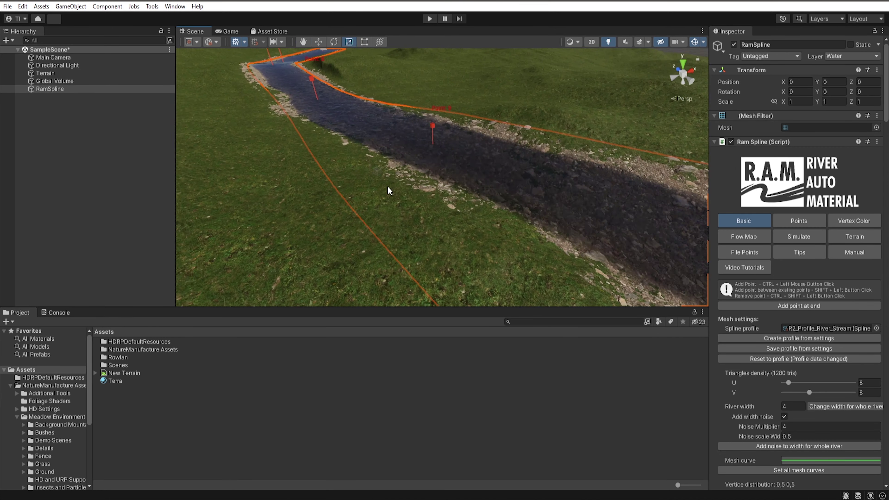
click(317, 129)
scroll(436, 218, up, 3)
scroll(317, 133, down, 3)
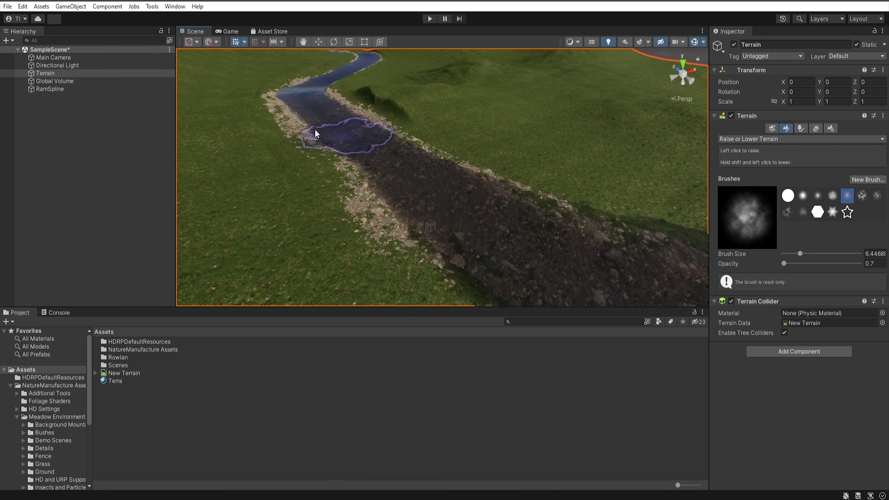
Step: Fly low over the grass and down the river, reselecting the terrain to shape the banks
click(405, 169)
right_drag(405, 169, 355, 150)
click(383, 213)
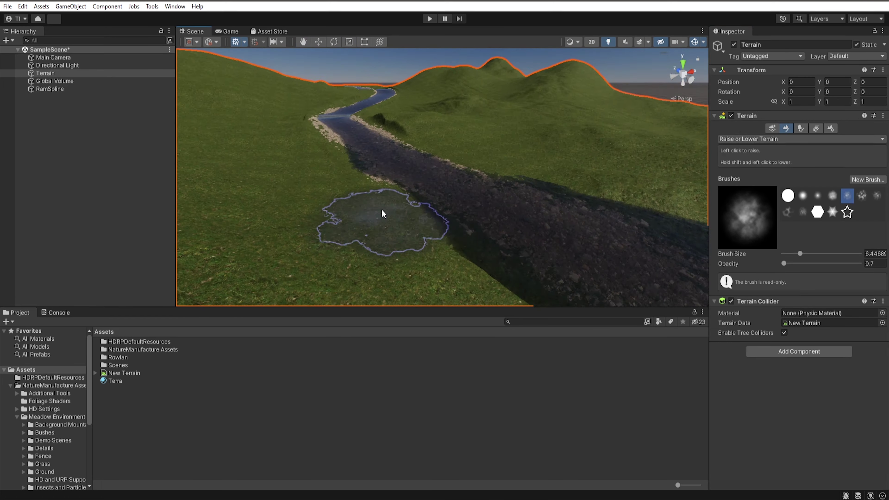
mouse_move(383, 213)
right_down()
mouse_move(473, 124)
mouse_move(548, 207)
right_up()
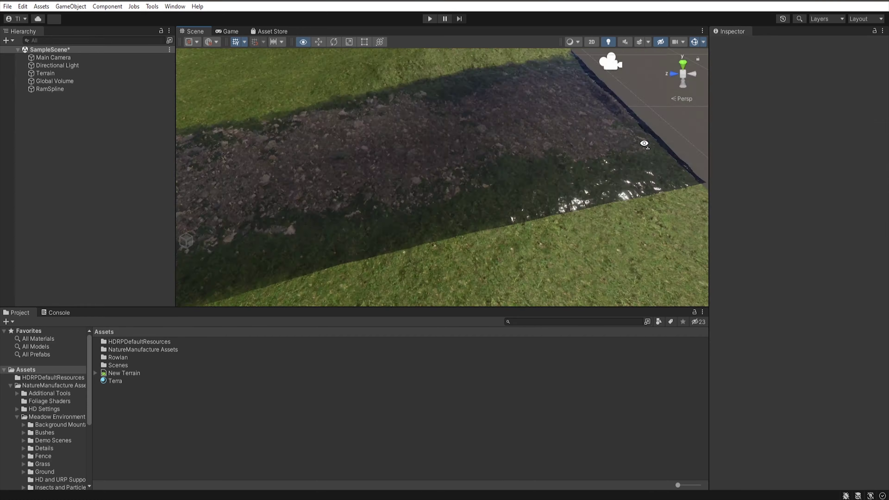
click(548, 206)
right_drag(419, 184, 285, 148)
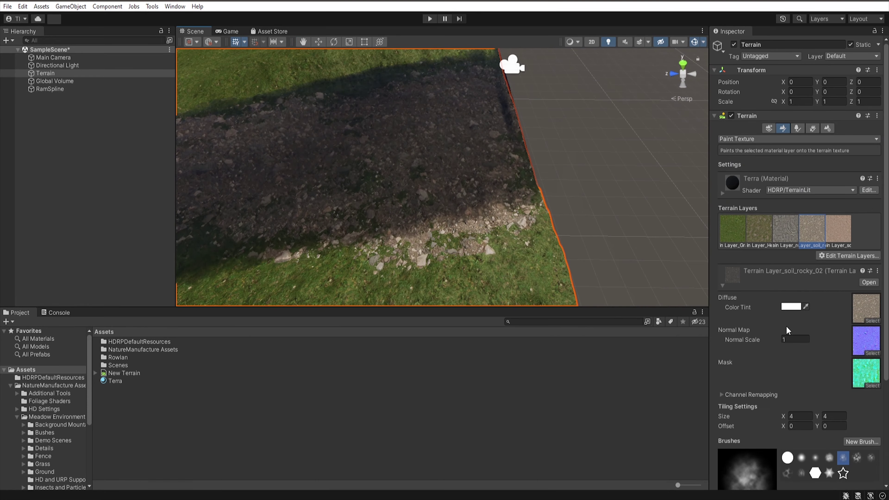
scroll(786, 327, down, 3)
right_drag(453, 199, 468, 233)
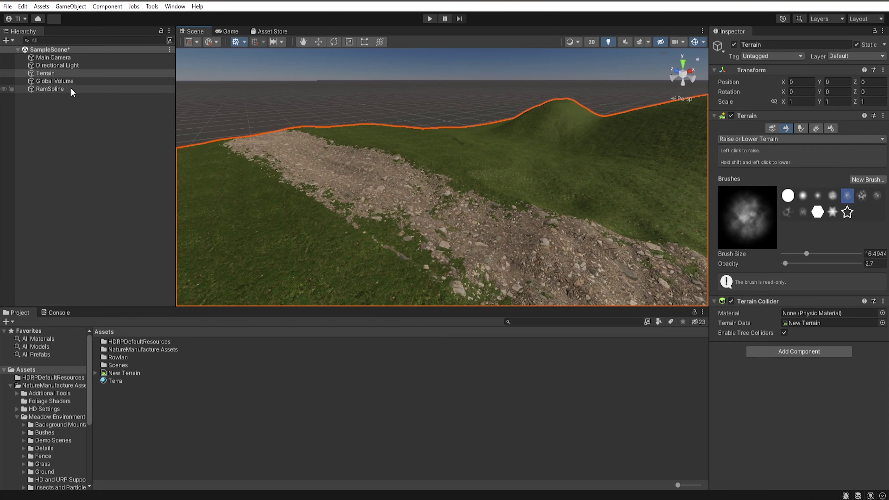
Step: Frame the river spline, then select the terrain with the river running across the view
double_click(50, 89)
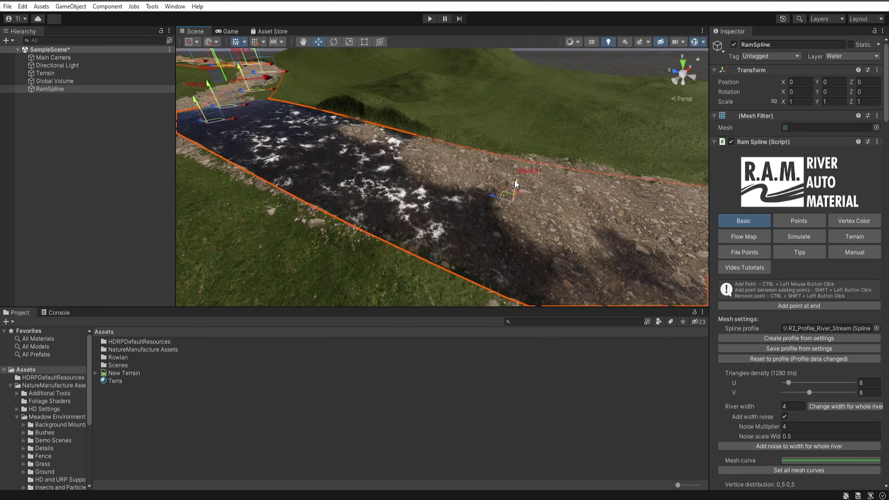
mouse_move(516, 184)
alt+mouse_down()
mouse_move(375, 140)
mouse_move(475, 161)
alt+mouse_up()
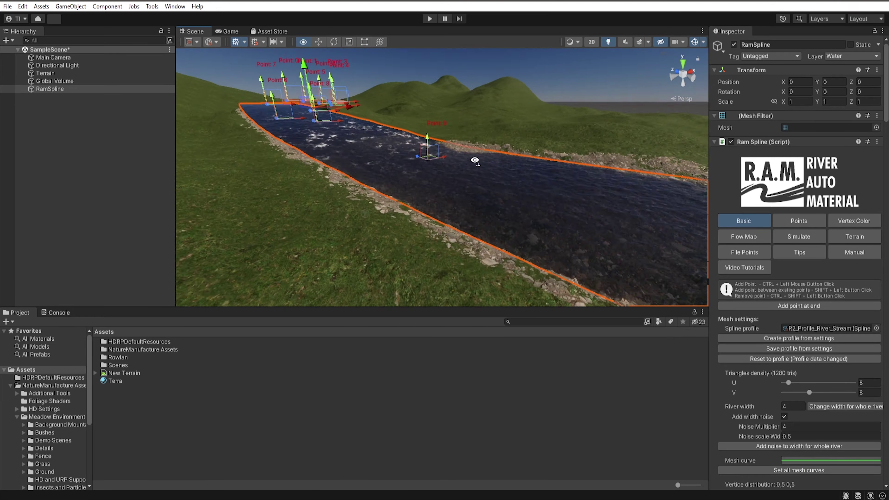
mouse_move(433, 149)
right_down()
mouse_move(429, 134)
mouse_move(368, 149)
right_up()
click(406, 167)
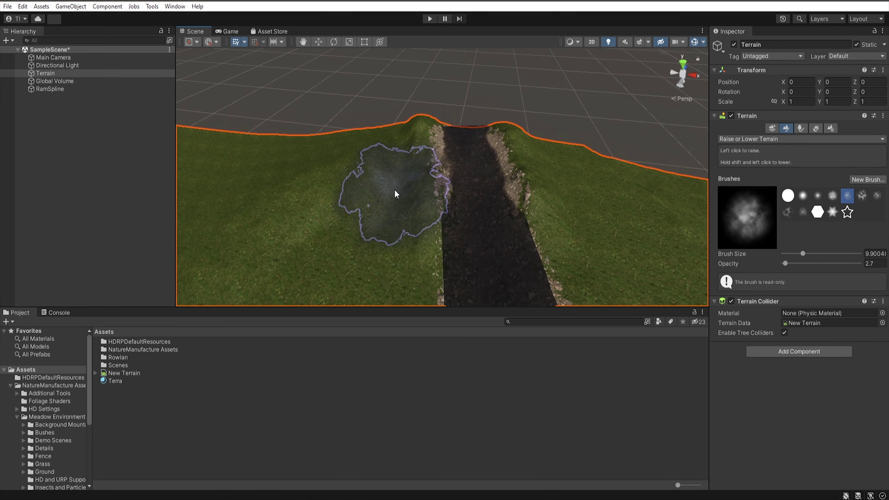
right_drag(395, 194, 359, 156)
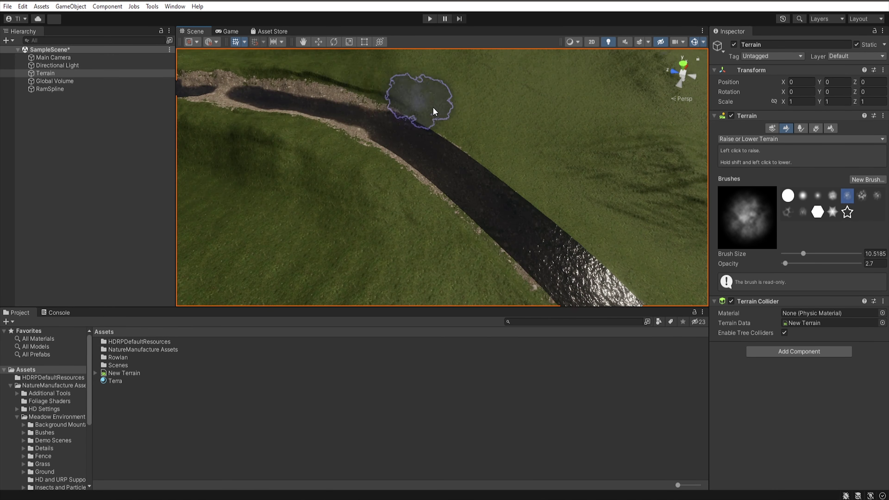
mouse_move(633, 297)
right_down()
mouse_move(273, 196)
mouse_move(534, 282)
mouse_move(407, 193)
mouse_move(377, 189)
mouse_move(501, 104)
right_up()
Step: Smooth the hillside terrain beside the river using Smooth Height
click(801, 139)
click(749, 170)
mouse_move(378, 180)
right_down()
mouse_move(516, 145)
mouse_move(534, 164)
right_up()
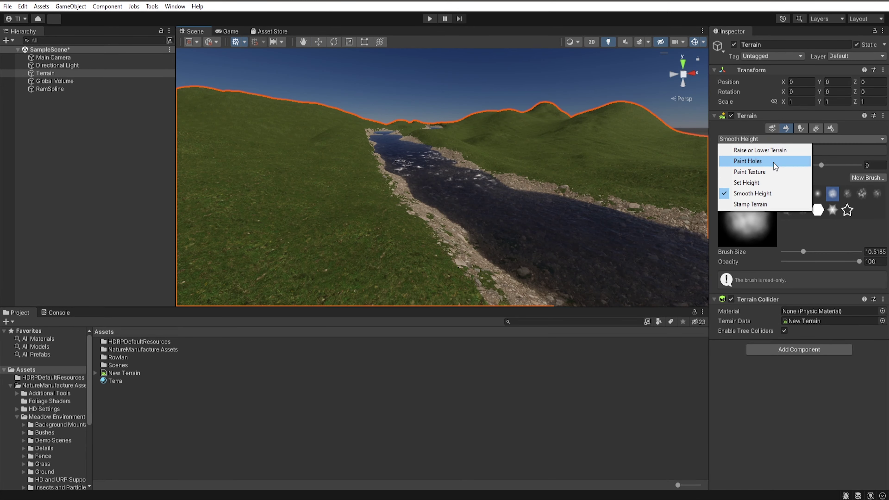
mouse_move(589, 236)
right_down()
mouse_move(446, 219)
mouse_move(624, 264)
right_up()
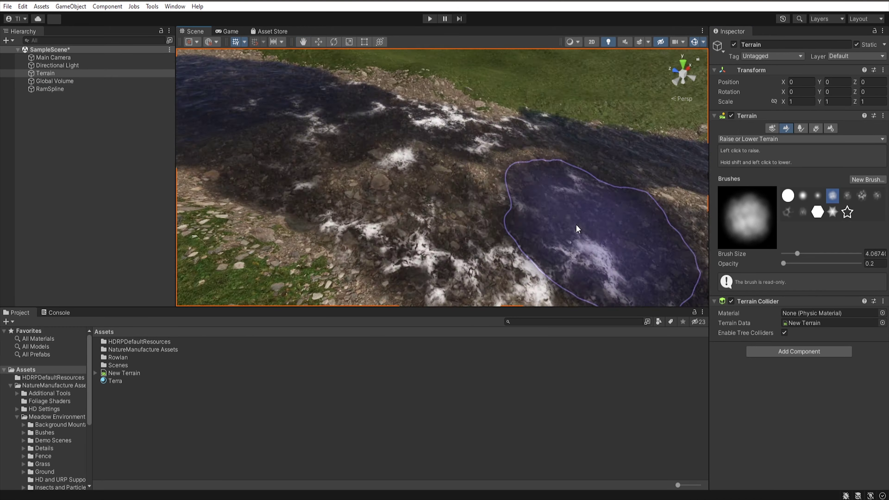
right_drag(393, 234, 474, 204)
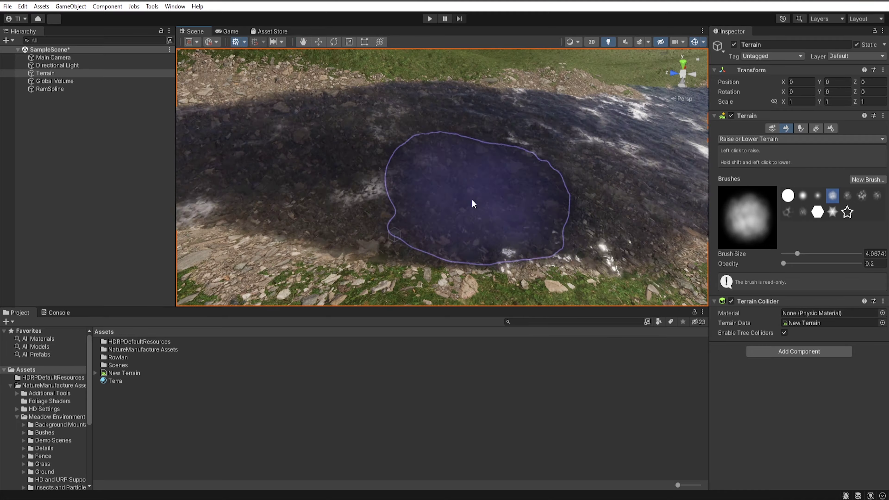
right_drag(355, 222, 456, 185)
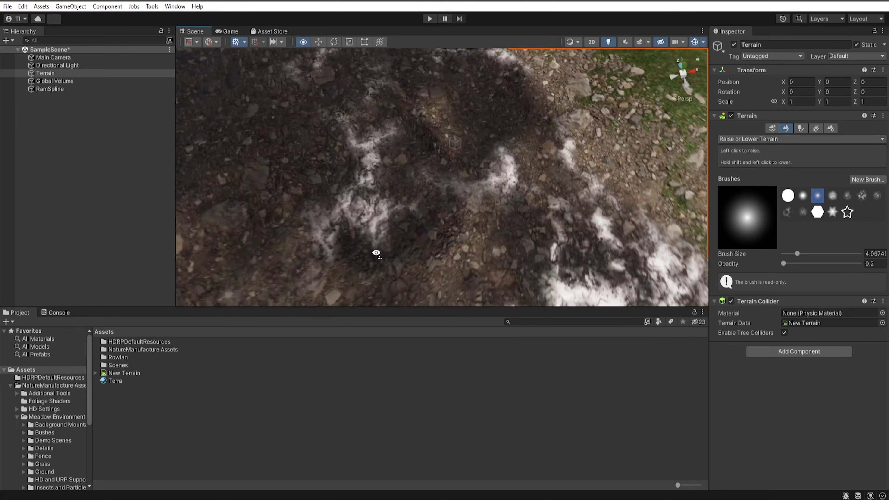
mouse_move(374, 252)
right_down()
mouse_move(504, 190)
mouse_move(397, 169)
mouse_move(737, 171)
mouse_move(465, 169)
right_up()
Step: Select a river spline point and view the river from above and low along it
click(465, 169)
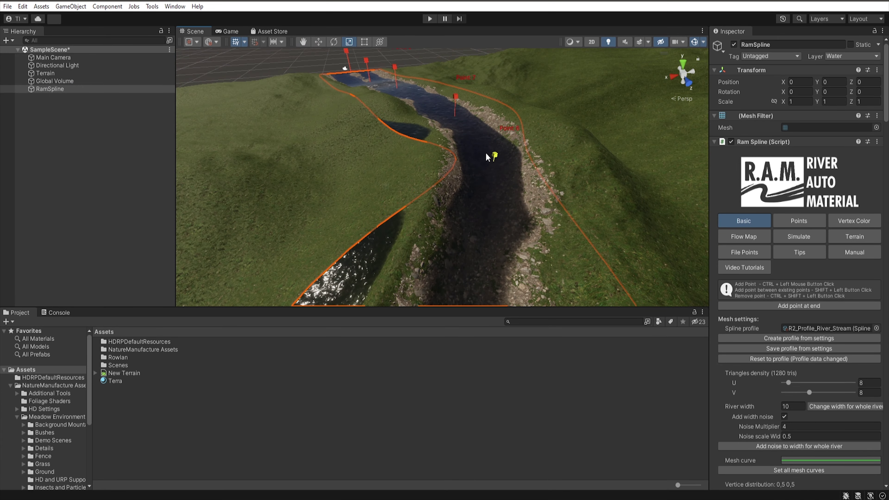
click(456, 107)
right_drag(455, 107, 358, 183)
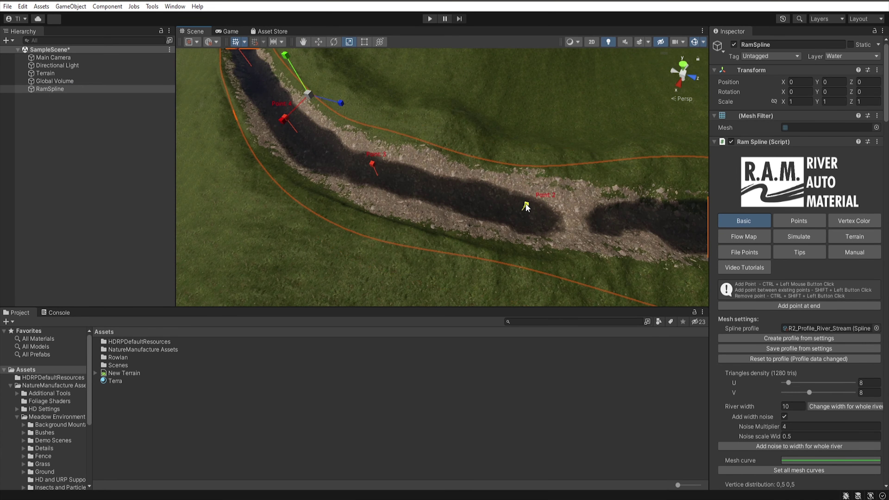
alt+drag(405, 186, 525, 205)
Step: Reselect the terrain with a soft round brush and switch back to Smooth Height
click(45, 73)
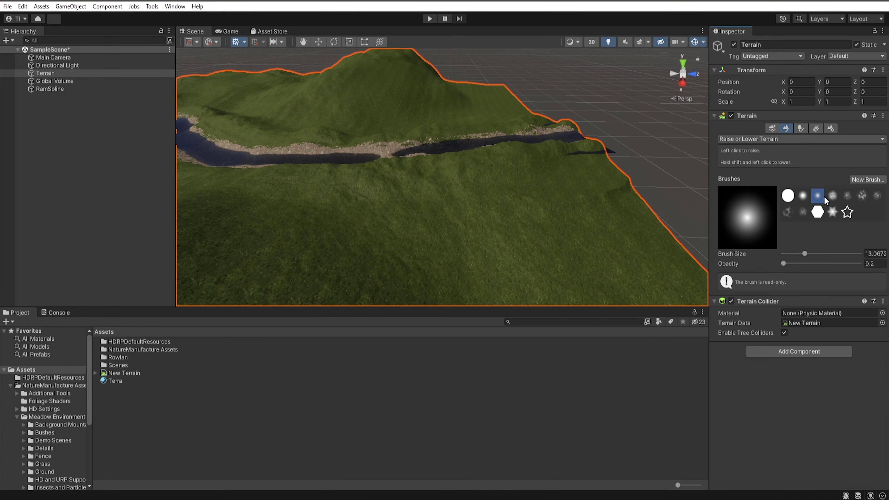
click(833, 196)
alt+drag(490, 175, 612, 149)
scroll(530, 230, up, 3)
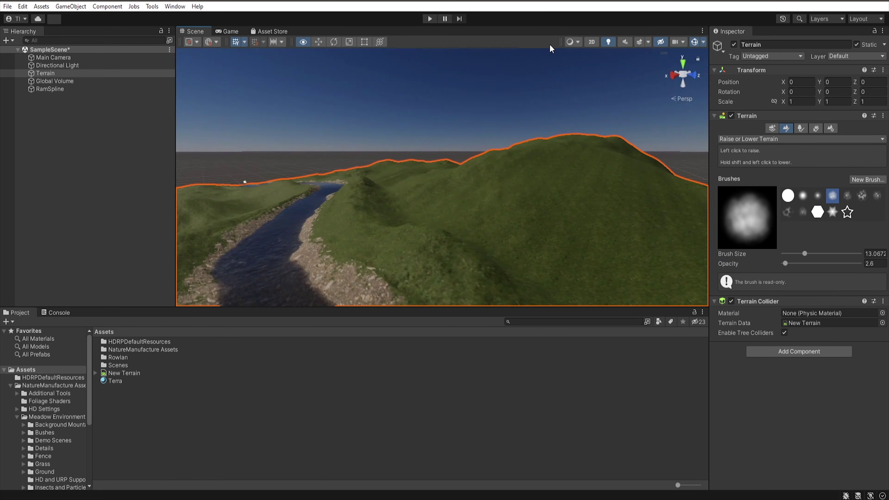
alt+drag(530, 230, 456, 75)
click(802, 138)
click(745, 209)
alt+drag(597, 259, 363, 190)
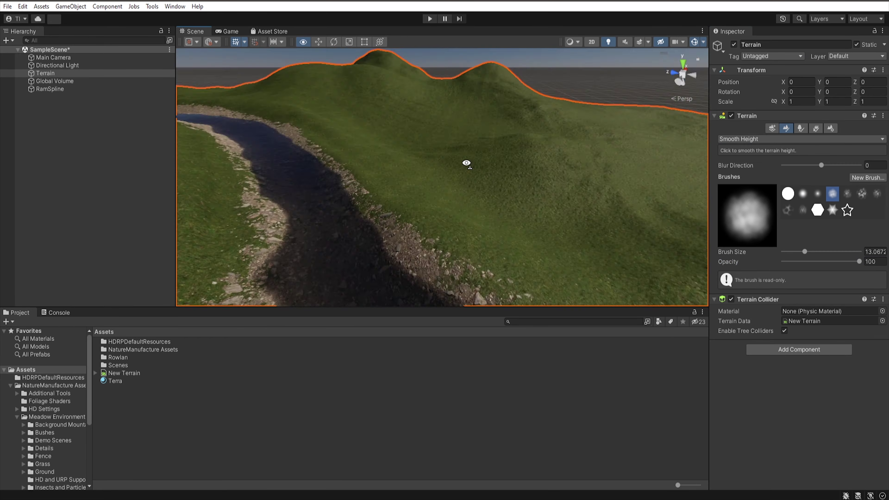
Step: Level the hillside beside the river with the Set Height tool
click(801, 138)
click(742, 168)
drag(859, 293, 786, 294)
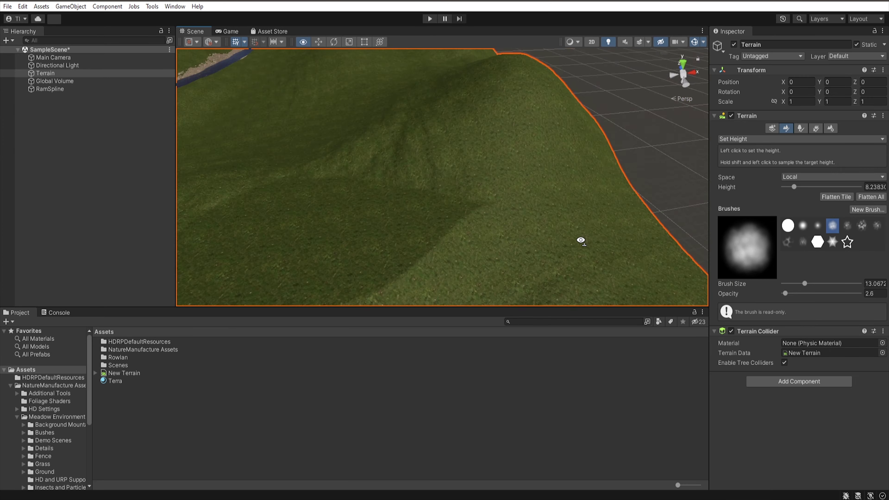
alt+drag(572, 169, 510, 231)
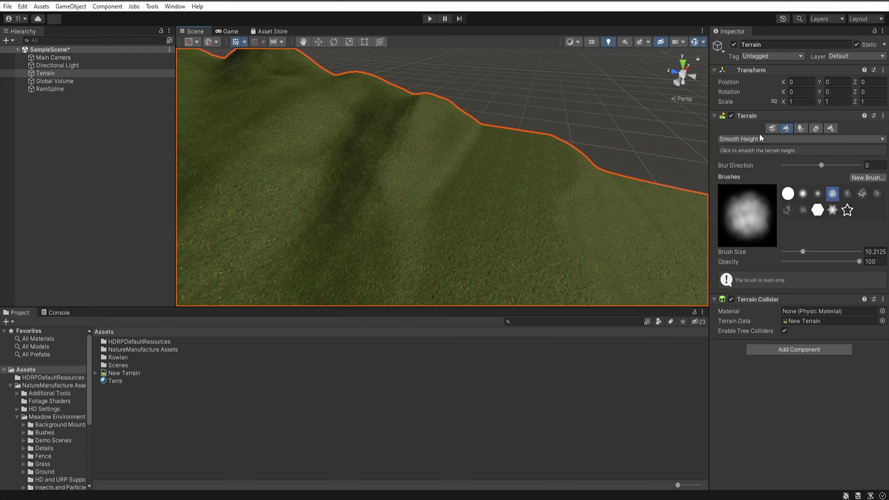
Step: Add a second RamSpline and place points to extend its path
click(273, 361)
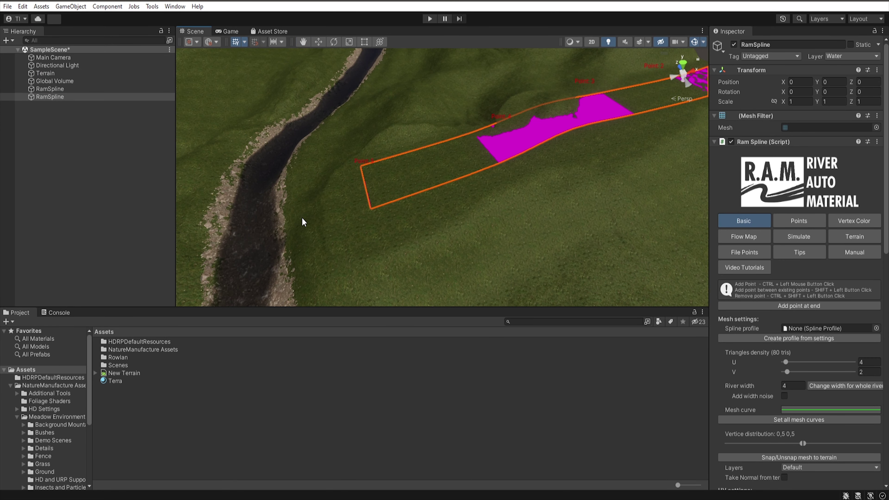
right_drag(304, 223, 312, 198)
ctrl+click(311, 198)
mouse_move(363, 234)
right_down()
mouse_move(427, 203)
mouse_move(458, 173)
right_up()
Step: Preview the terrain shape carved by the new spline from several angles
click(855, 236)
scroll(799, 372, down, 5)
click(819, 311)
mouse_move(403, 168)
right_down()
mouse_move(384, 171)
mouse_move(485, 201)
mouse_move(455, 285)
right_up()
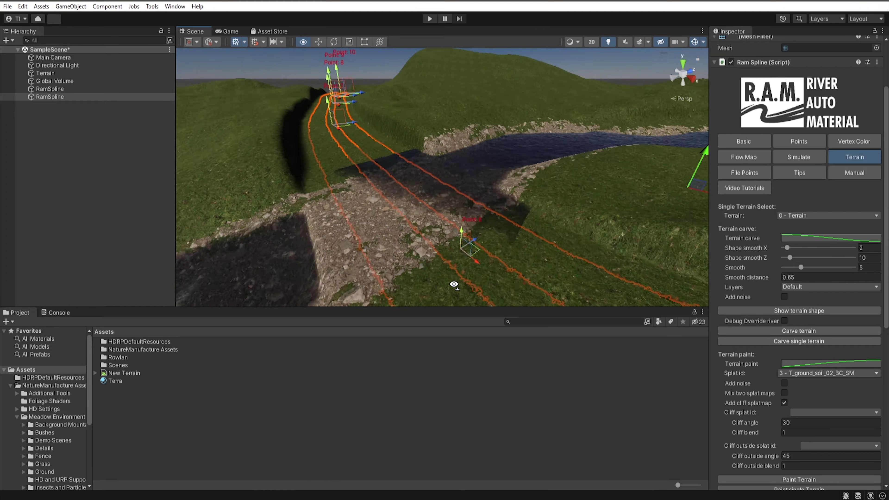
right_drag(454, 284, 416, 216)
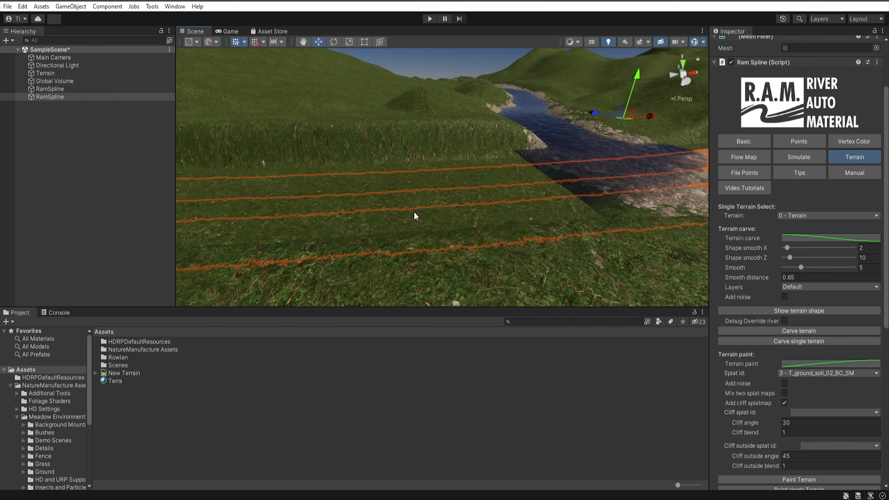
right_drag(516, 191, 490, 224)
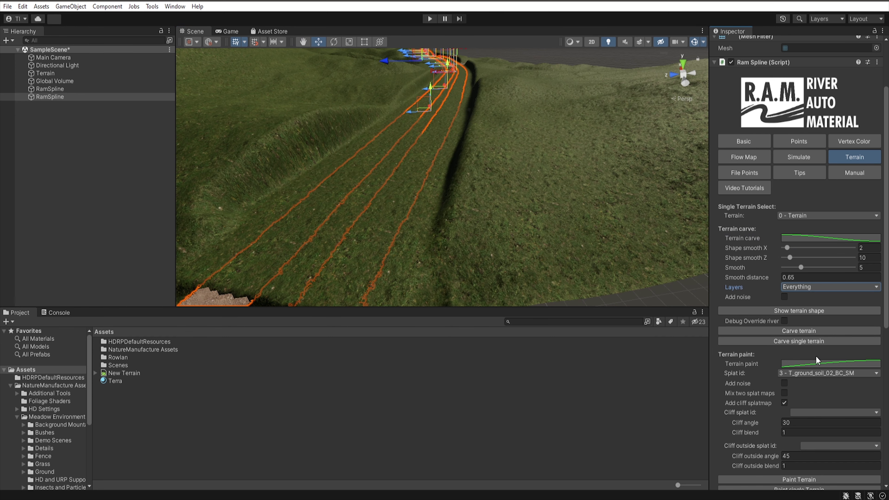
click(763, 312)
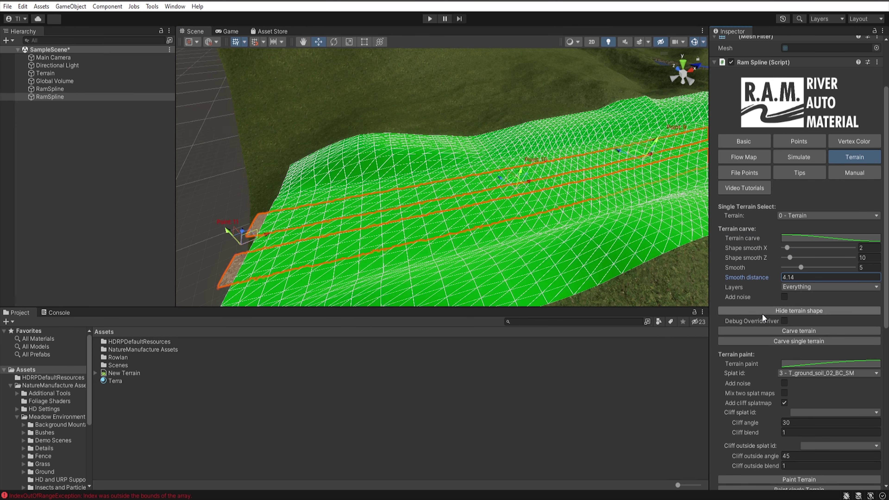
click(763, 313)
scroll(751, 403, down, 4)
Step: Set both cliff textures to T_ground_soil, carve and paint the terrain, and raise Point 8
click(830, 280)
click(826, 307)
click(841, 313)
click(826, 340)
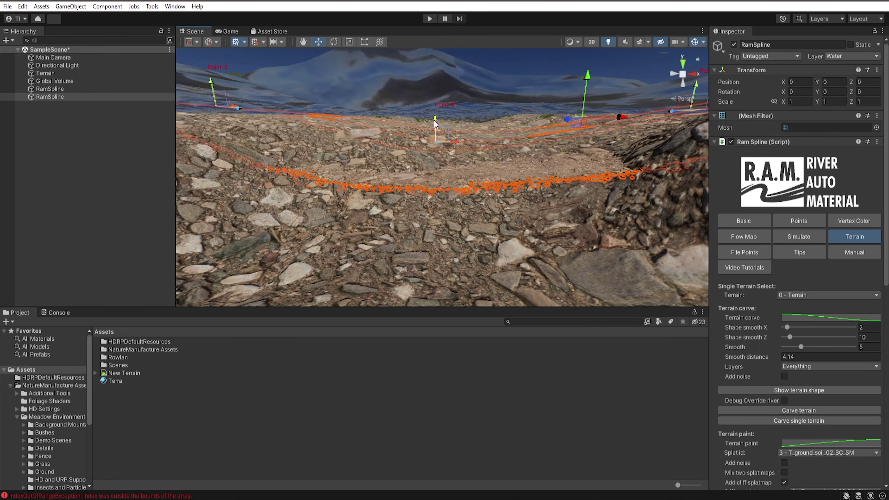
drag(435, 121, 437, 118)
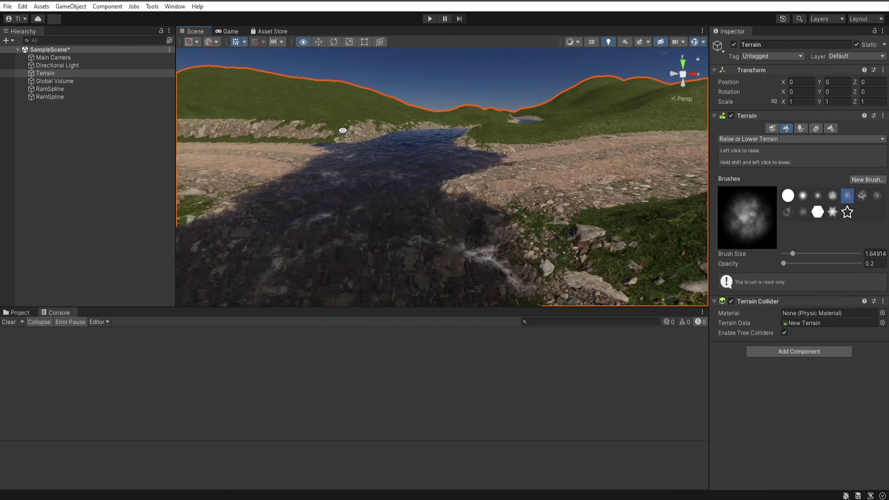
Step: Orbit around the river and zoom in on the dirt path
mouse_move(510, 143)
alt+mouse_down()
mouse_move(202, 267)
mouse_move(396, 137)
alt+mouse_up()
scroll(459, 166, up, 5)
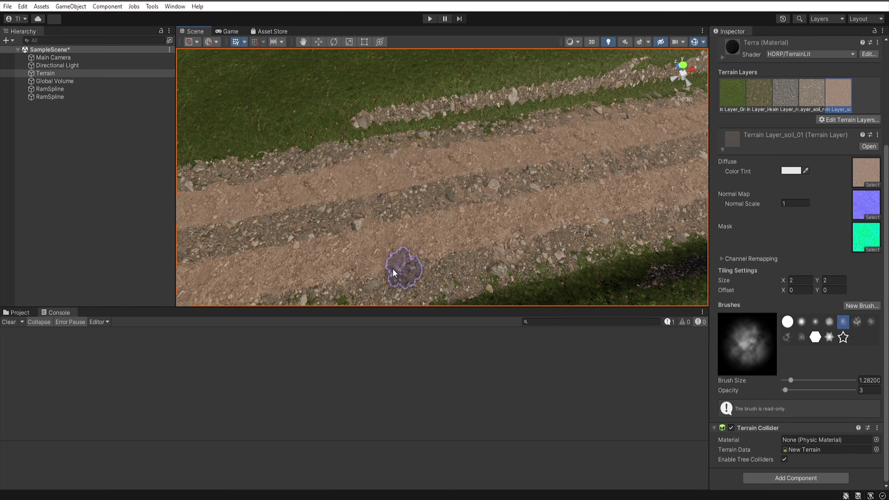
Step: Turn the view toward the water and select the soil_rocky_02 terrain layer
scroll(338, 218, up, 2)
scroll(417, 160, up, 2)
scroll(416, 160, down, 3)
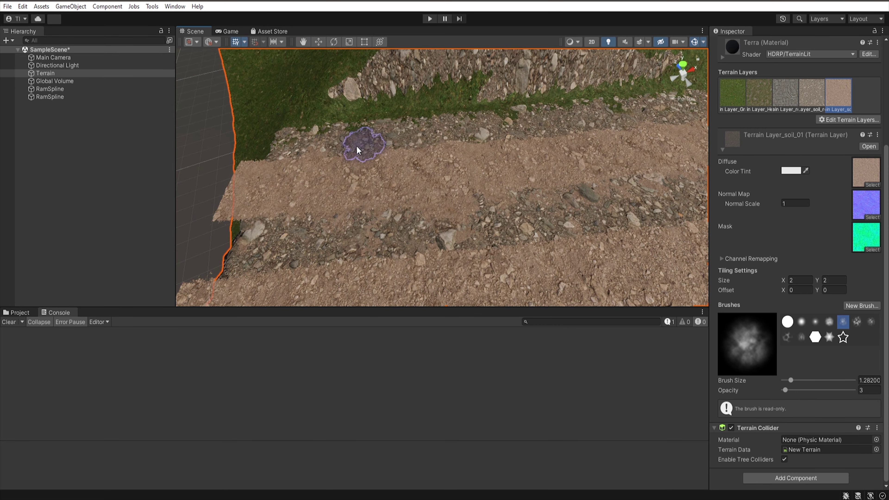
alt+drag(357, 143, 546, 169)
scroll(368, 246, up, 3)
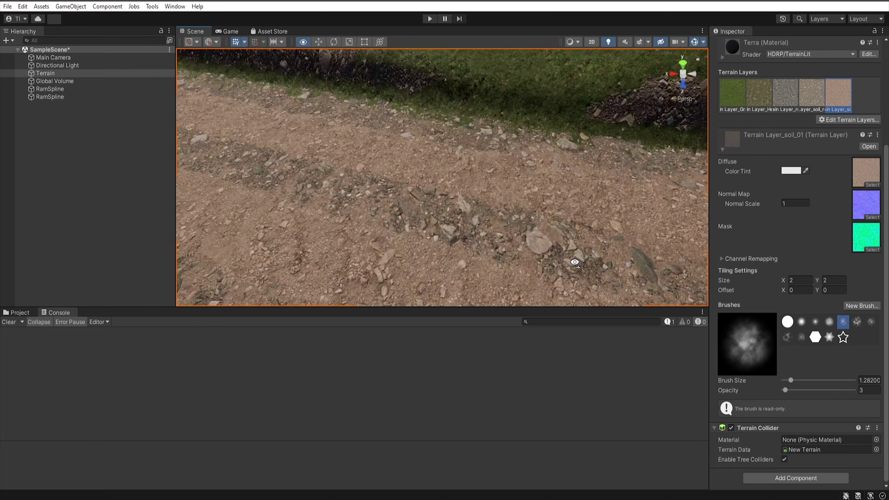
alt+drag(367, 245, 525, 175)
click(813, 92)
Step: Smooth the bank between the road and the grass with Smooth Height
scroll(763, 103, up, 3)
click(770, 139)
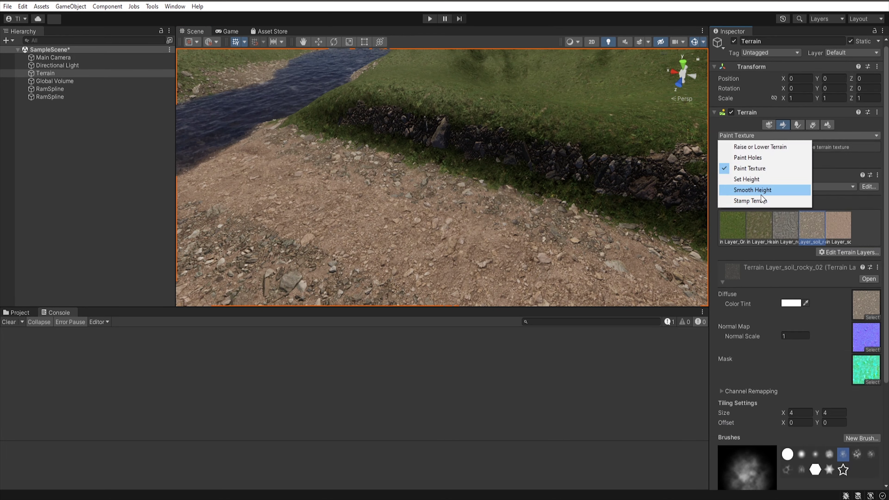
click(761, 189)
alt+drag(456, 119, 634, 158)
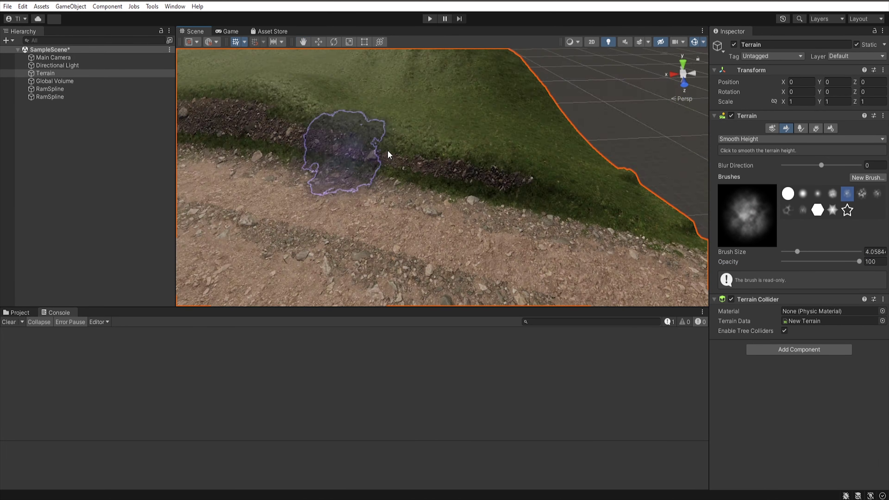
Step: Gently raise bumps on the grassy slope with Raise or Lower Terrain, adjusting brush size
click(802, 139)
click(762, 149)
drag(859, 262, 784, 264)
mouse_move(602, 139)
alt+mouse_down()
mouse_move(483, 123)
mouse_move(655, 113)
mouse_move(573, 90)
mouse_move(627, 105)
alt+mouse_up()
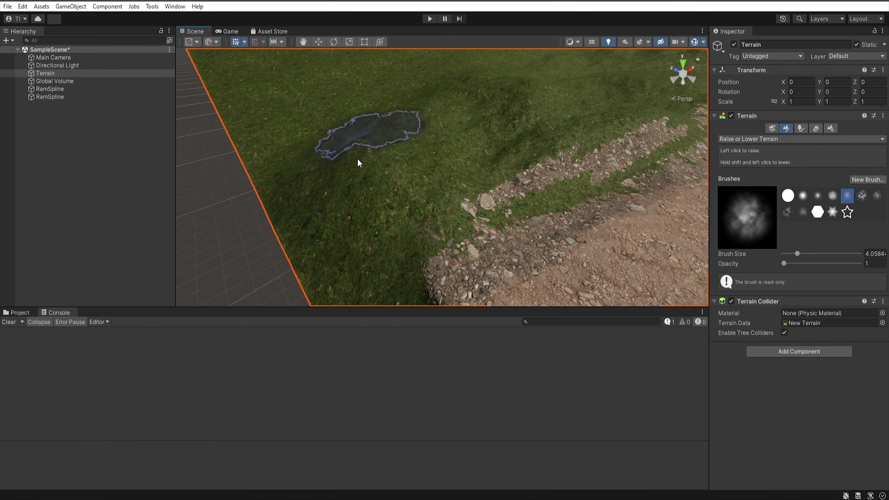
mouse_move(358, 162)
alt+mouse_down()
mouse_move(551, 204)
mouse_move(526, 139)
mouse_move(487, 229)
mouse_move(397, 159)
mouse_move(525, 182)
alt+mouse_up()
drag(798, 254, 809, 254)
mouse_move(611, 199)
alt+mouse_down()
mouse_move(599, 183)
mouse_move(578, 193)
mouse_move(675, 199)
mouse_move(595, 179)
alt+mouse_up()
scroll(596, 178, up, 3)
drag(809, 253, 803, 254)
Step: Sculpt the hillside with a soft cloudy brush at size 2.65 and opacity 0.6
click(803, 211)
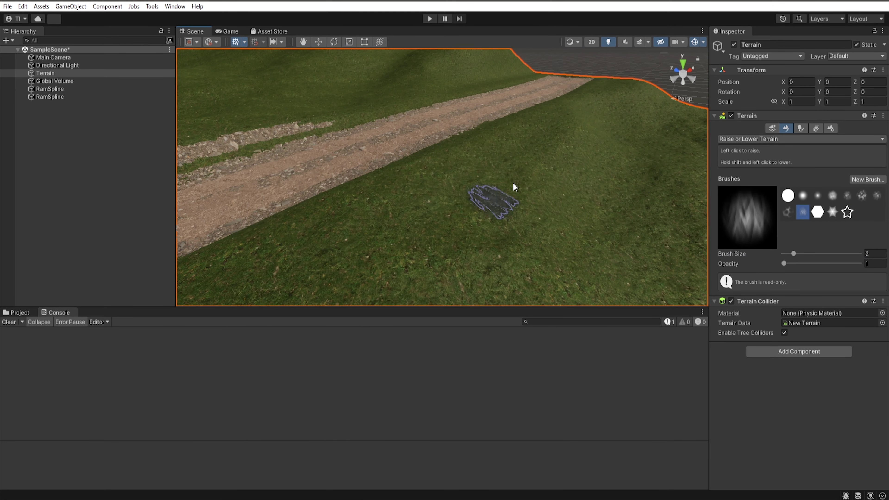
alt+drag(514, 188, 641, 114)
click(848, 195)
drag(799, 253, 795, 253)
triple_click(874, 264)
text(0.6)
mouse_move(455, 175)
alt+mouse_down()
mouse_move(385, 205)
mouse_move(489, 262)
alt+mouse_up()
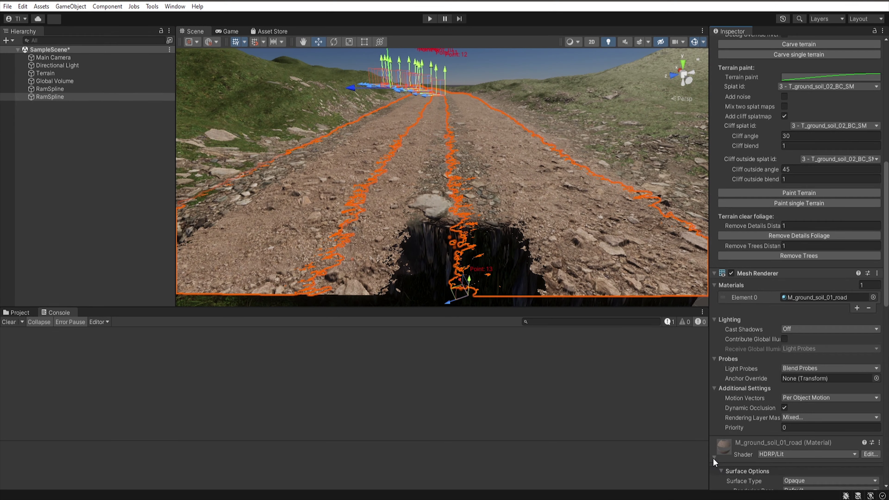
Step: Adjust the Fading Mip Level, then apply M_ground_soil_02_road found by searching 'road'
scroll(715, 461, down, 5)
drag(756, 290, 776, 304)
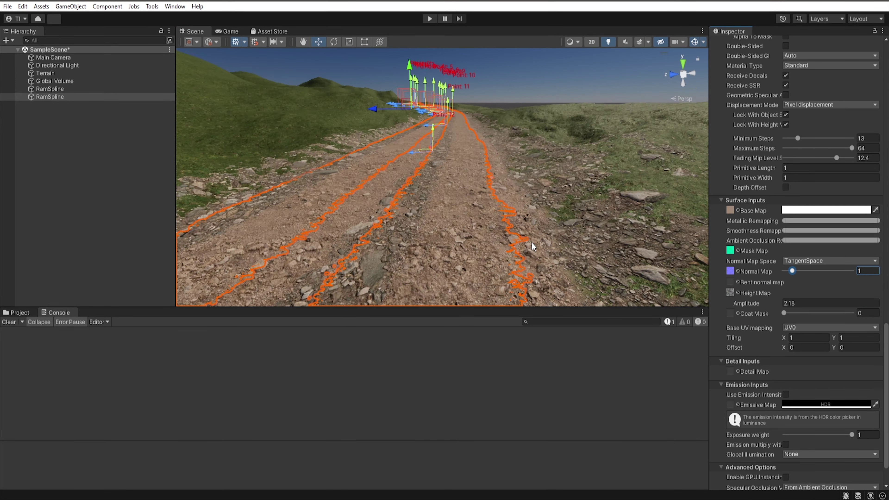
text(road)
click(568, 212)
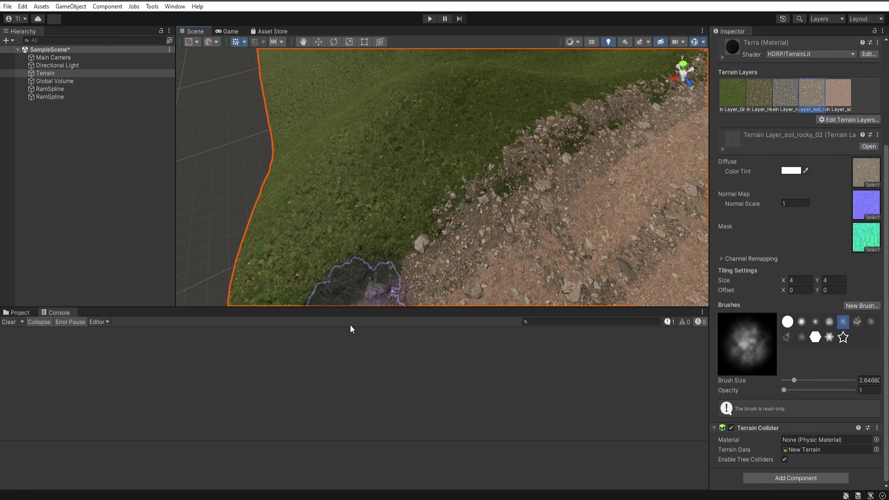
Step: Raise the grassy hillside beside the rocky bank using Raise or Lower Terrain with a new brush
click(801, 139)
click(788, 212)
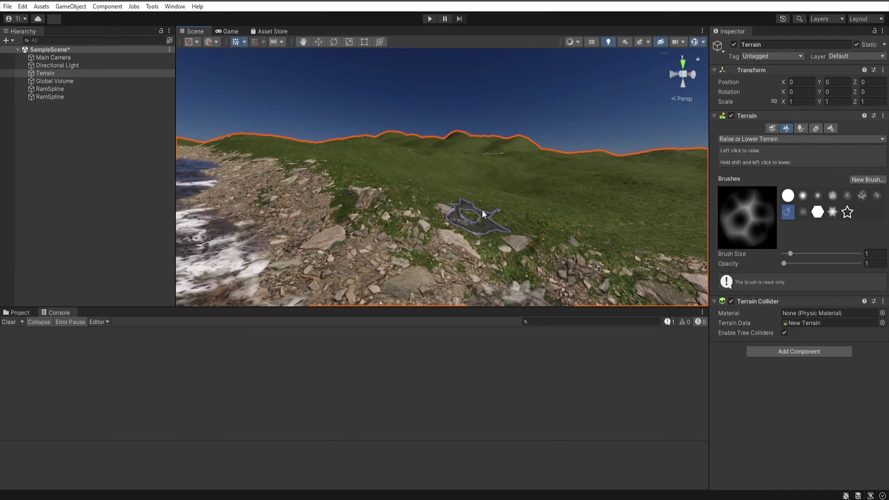
mouse_move(455, 175)
right_down()
mouse_move(599, 214)
mouse_move(513, 171)
mouse_move(580, 228)
right_up()
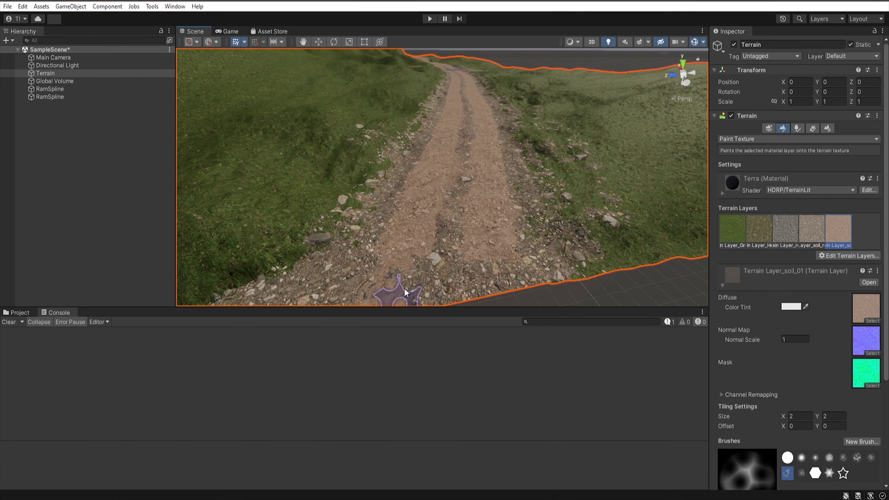
right_drag(405, 293, 350, 177)
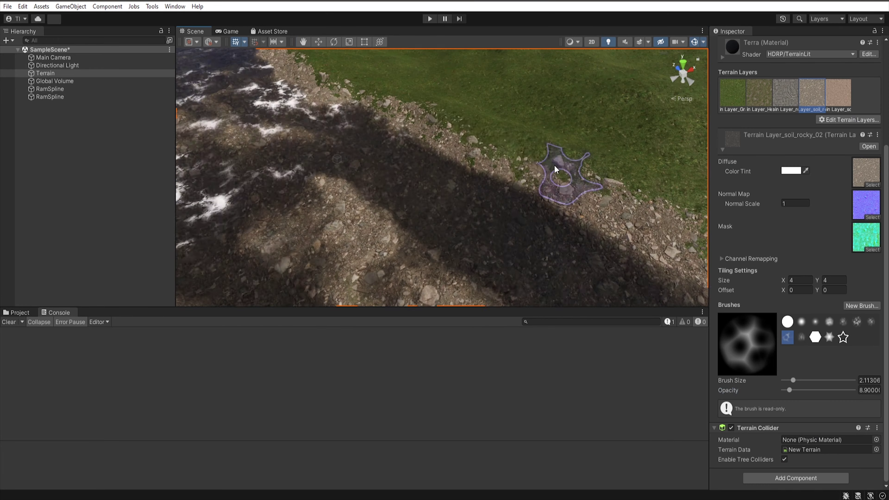
right_drag(555, 170, 167, 308)
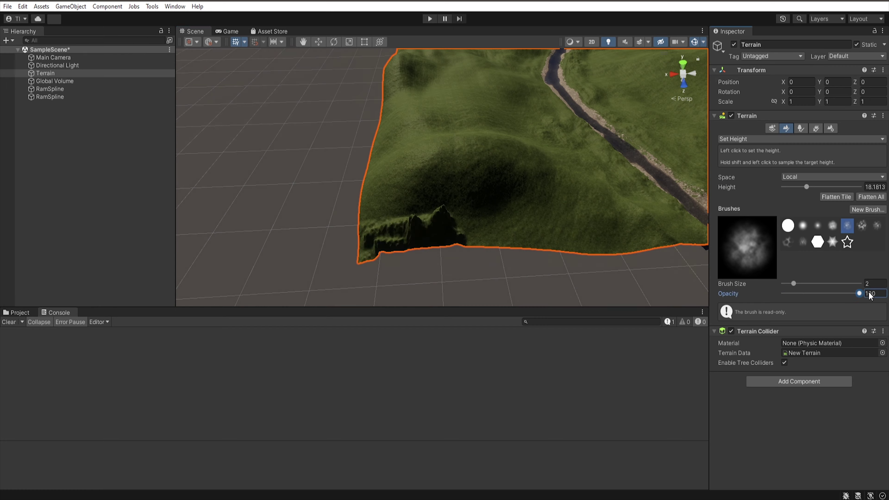
Step: Brush a raised plateau onto the terrain, then deactivate the terrain tool
drag(427, 242, 342, 234)
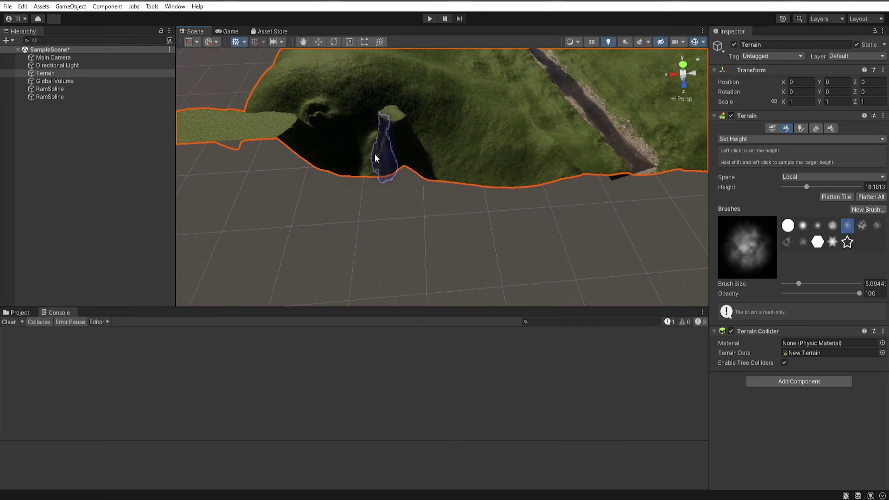
right_drag(376, 158, 440, 291)
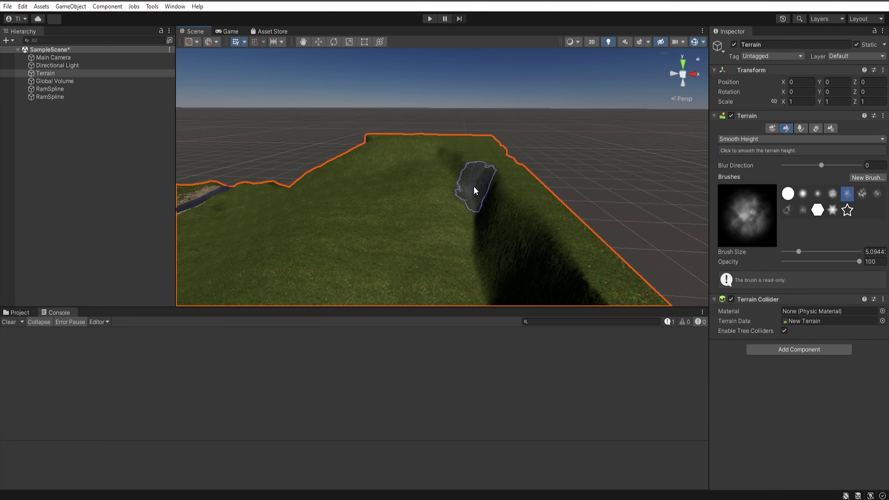
click(786, 129)
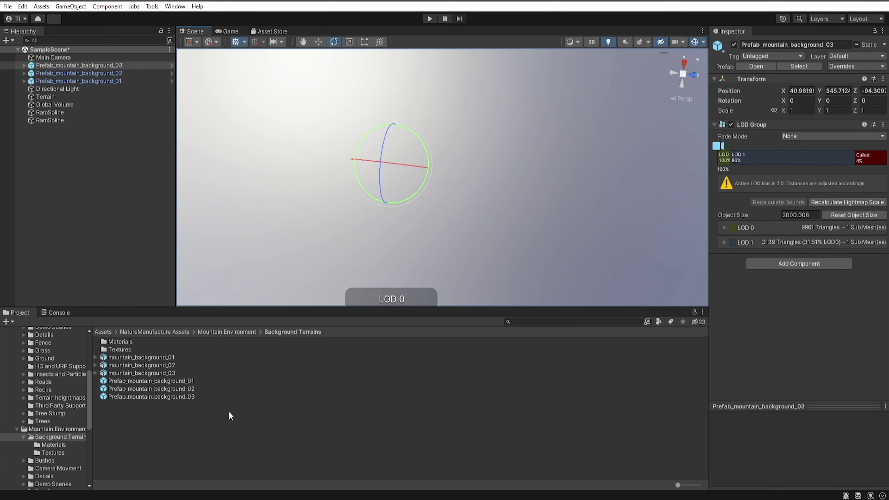
Step: Undo the last mountain move and place a copy of the first background mountain in the distance
key(ctrl+z)
right_drag(439, 236, 617, 218)
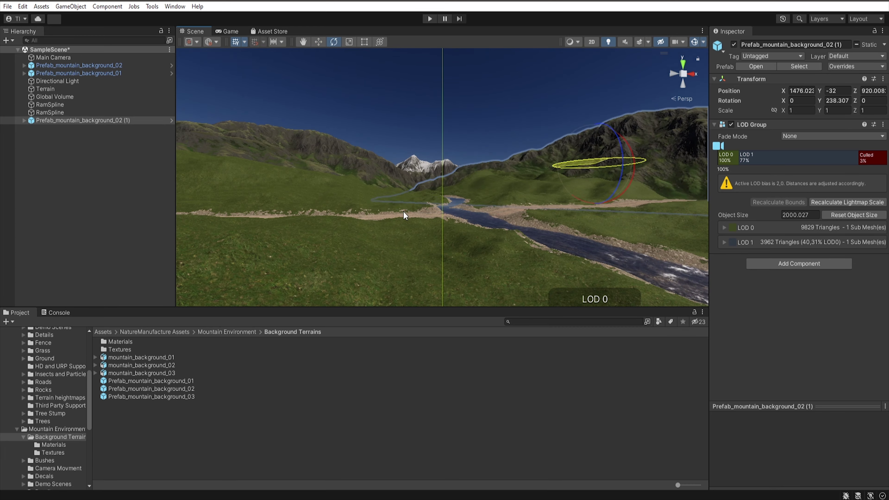
mouse_move(403, 211)
right_down()
mouse_move(609, 164)
mouse_move(342, 183)
mouse_move(615, 232)
mouse_move(424, 171)
right_up()
click(204, 184)
drag(151, 380, 424, 171)
mouse_move(427, 153)
right_down()
mouse_move(389, 151)
mouse_move(402, 154)
right_up()
Step: Place another first-mountain copy, then move, turn and resize it and reposition the original
drag(151, 380, 478, 168)
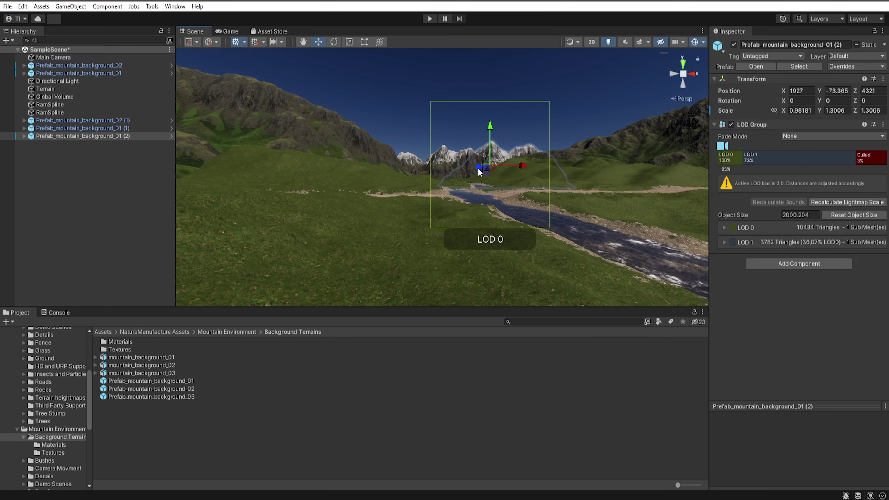
drag(478, 168, 466, 155)
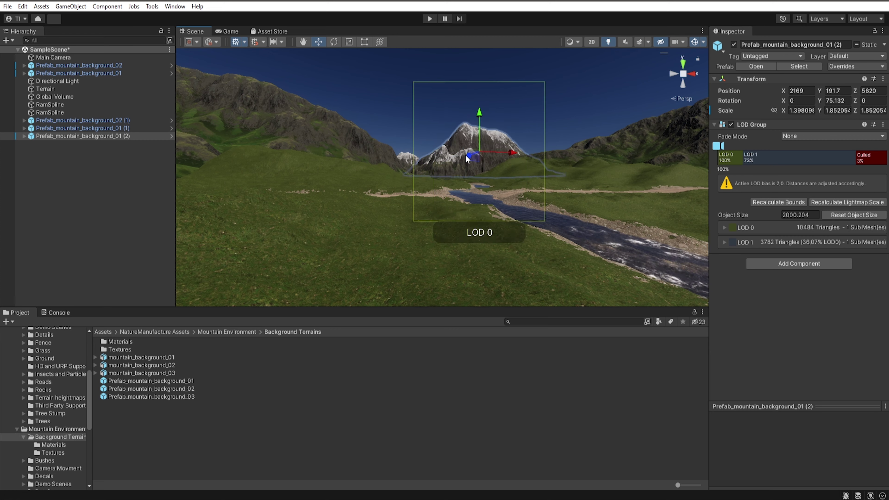
right_drag(466, 154, 469, 138)
click(470, 138)
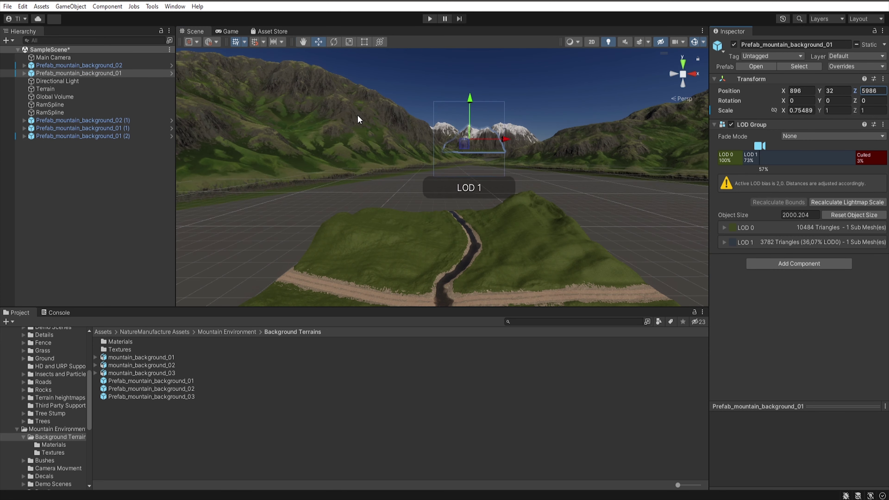
drag(470, 140, 548, 138)
Step: Duplicate the selected mountain and scale the copy up behind the river
mouse_move(455, 175)
right_down()
mouse_move(454, 335)
mouse_move(495, 163)
right_up()
key(ctrl+d)
key(r)
drag(482, 161, 552, 153)
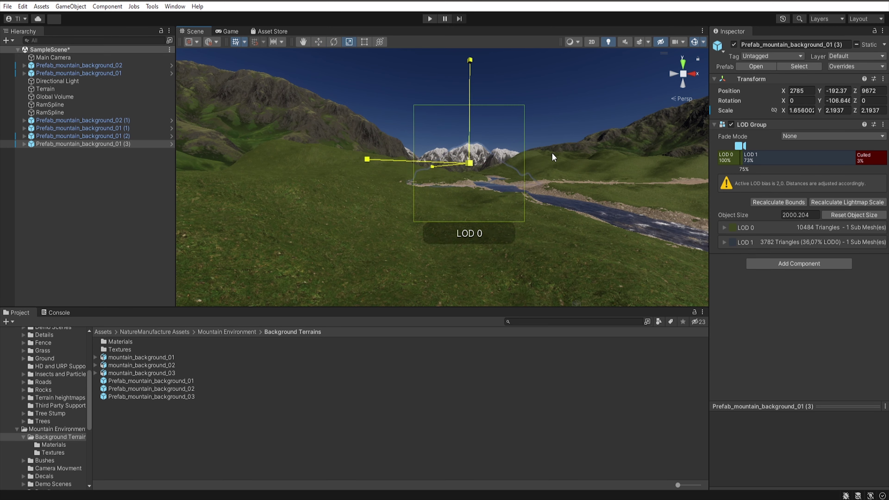
Step: Select the Terrain, view the new neighbouring tile, and begin sculpting it
key(w)
click(509, 233)
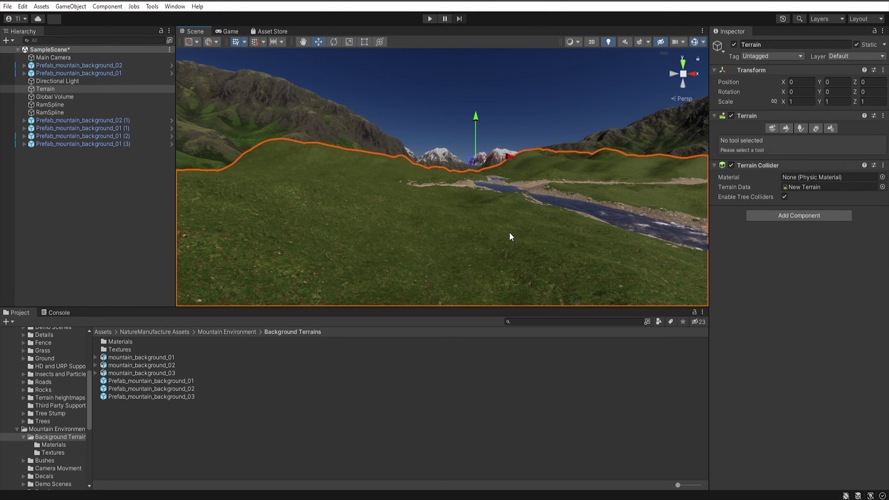
mouse_move(510, 234)
right_down()
mouse_move(574, 119)
mouse_move(589, 168)
right_up()
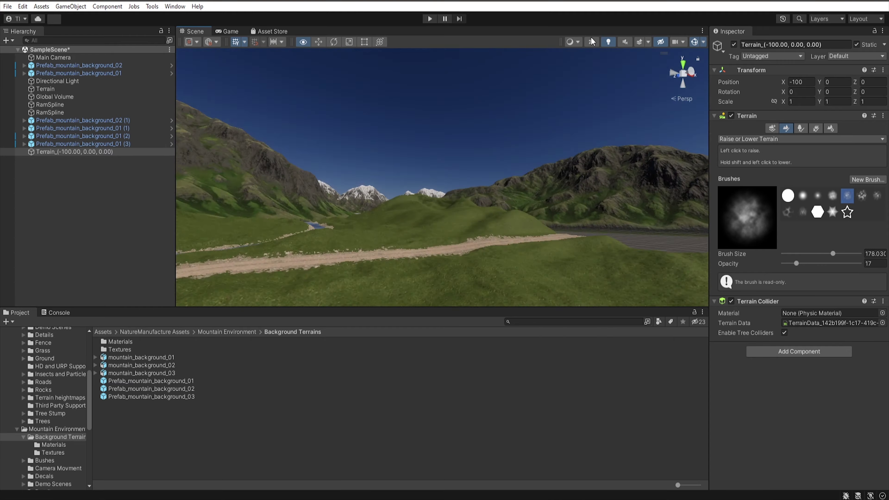
right_drag(589, 168, 455, 182)
click(728, 140)
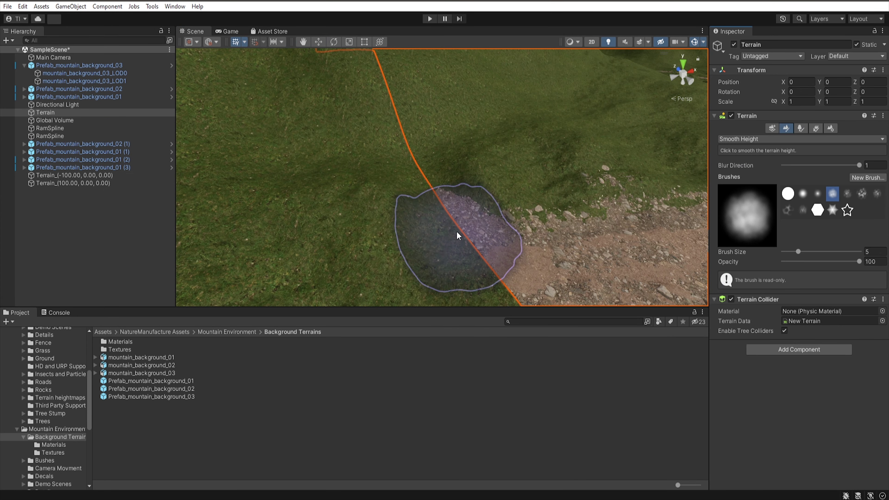
Step: Switch to Paint Texture and paint the soil layer over the dirt path
click(752, 172)
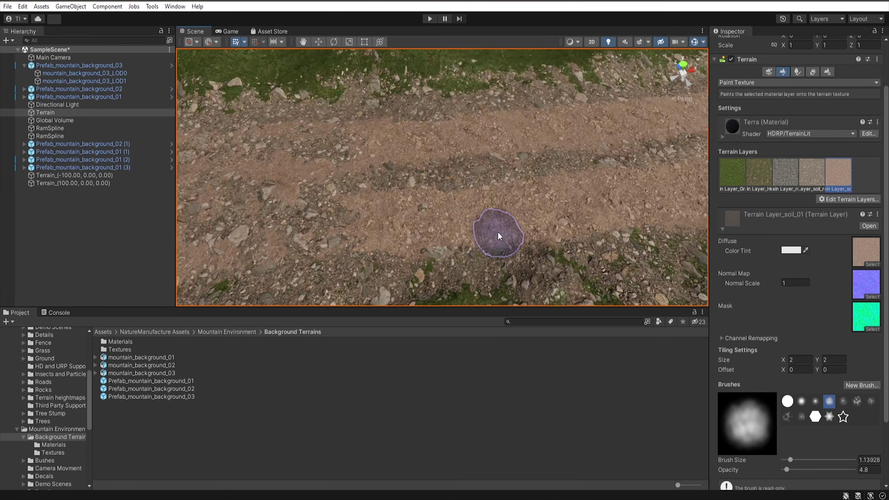
right_drag(451, 218, 455, 196)
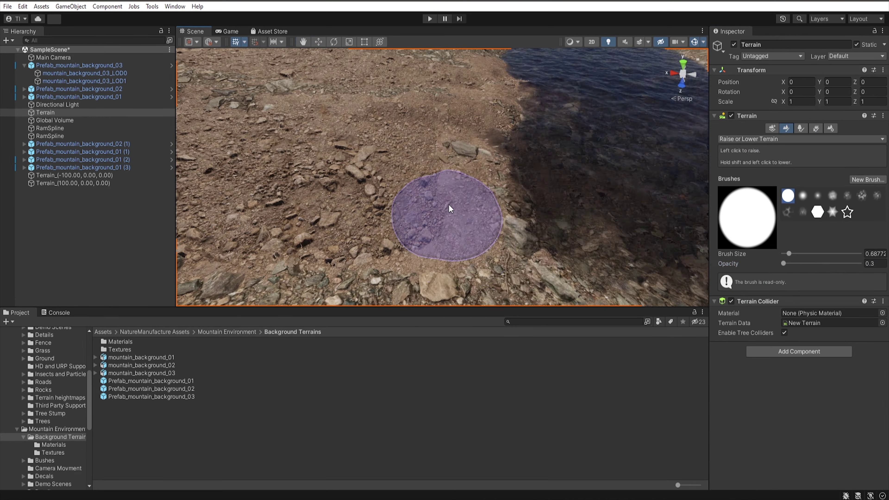
right_drag(450, 209, 685, 162)
right_drag(280, 182, 593, 132)
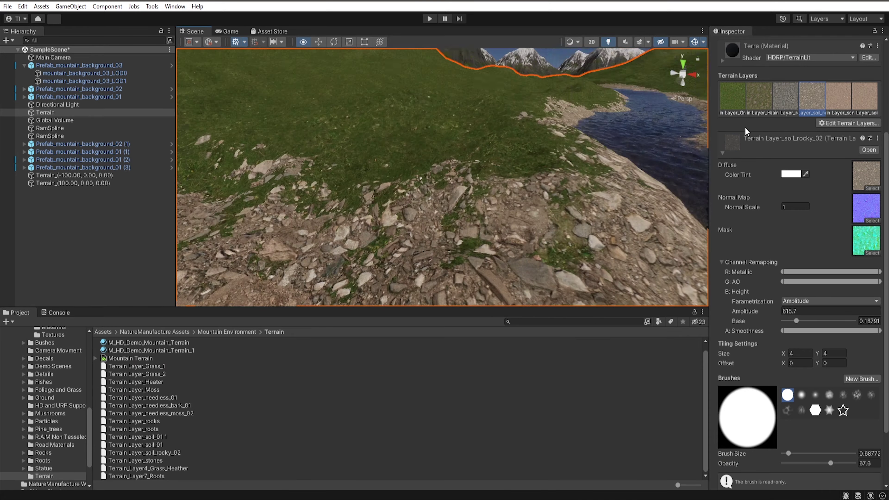
Step: Paint Grass_2 patches on the riverbank and Heater patches across the meadow
right_drag(593, 131, 475, 235)
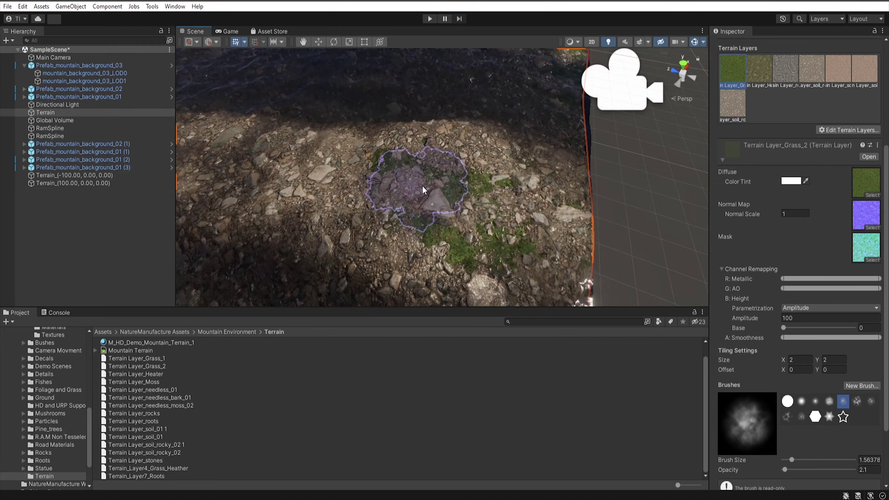
right_drag(615, 79, 577, 176)
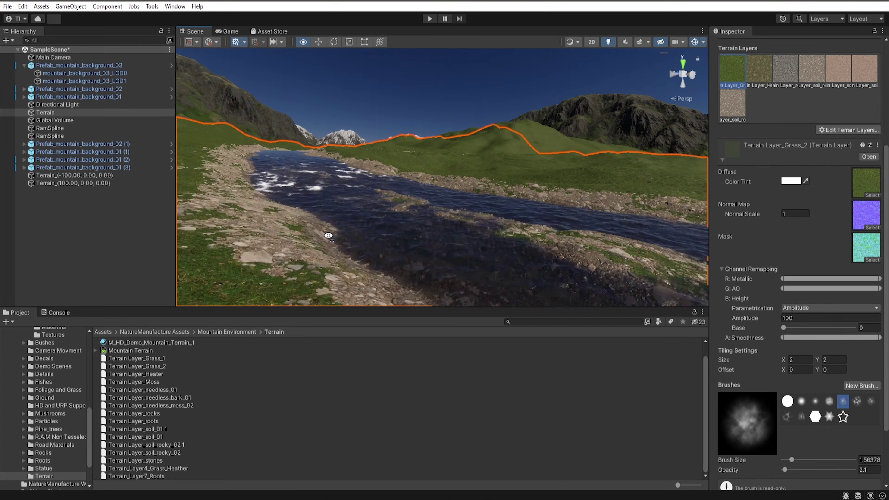
click(760, 70)
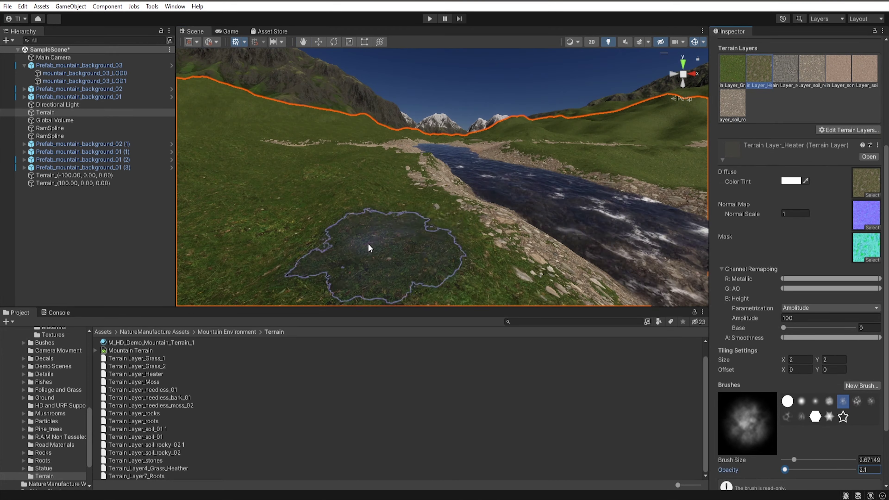
alt+drag(348, 288, 413, 224)
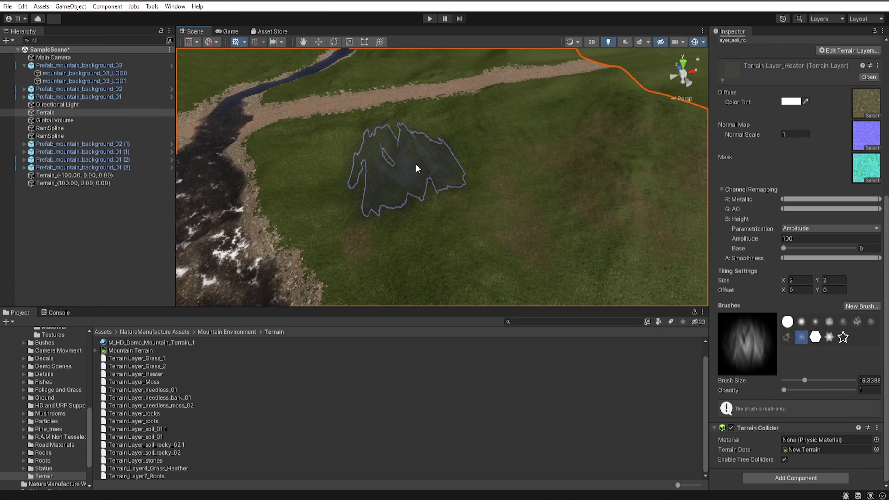
scroll(747, 173, up, 3)
scroll(747, 172, up, 2)
click(732, 95)
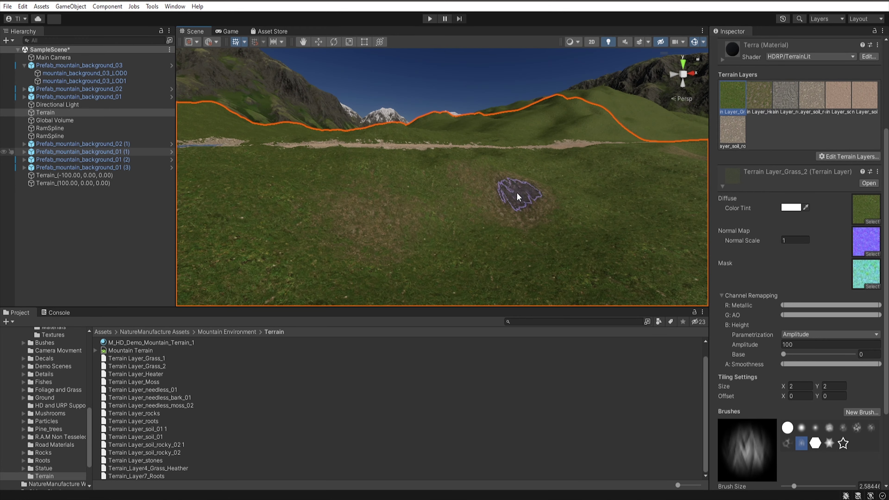
alt+drag(550, 145, 445, 247)
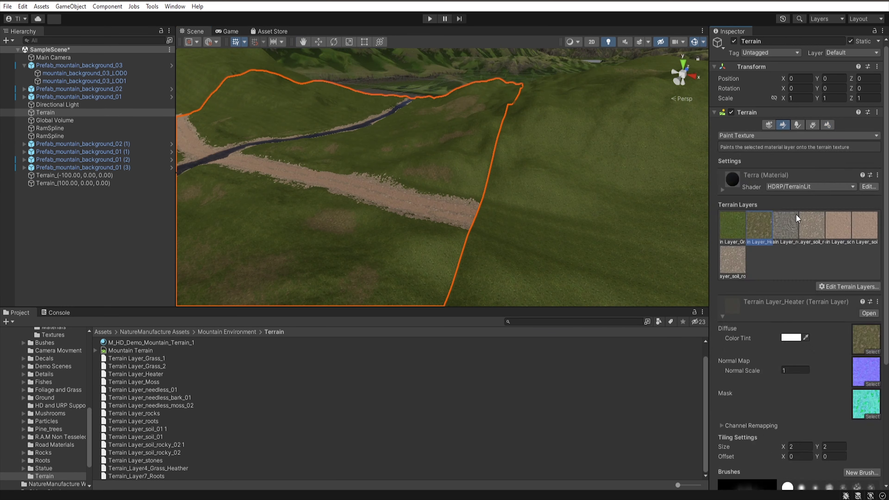
scroll(797, 214, down, 5)
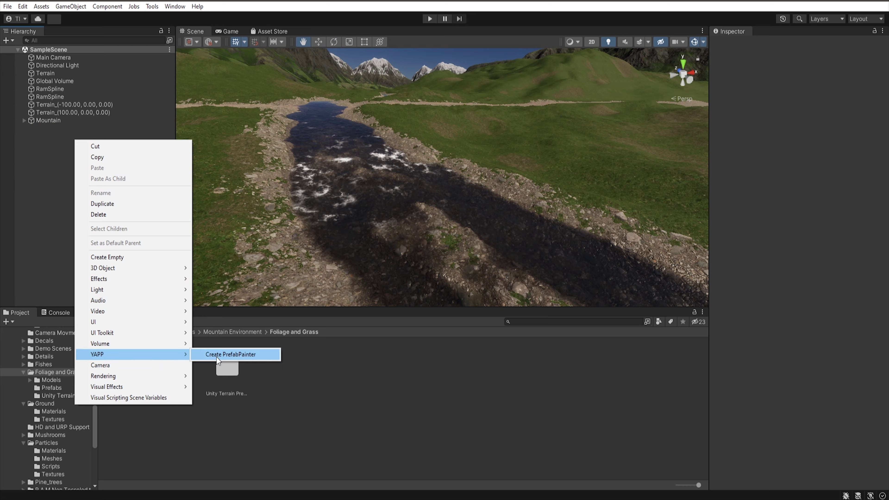
Step: Create a new Prefab Painter, add river stone prefabs, and paint stones along the riverbed
click(239, 354)
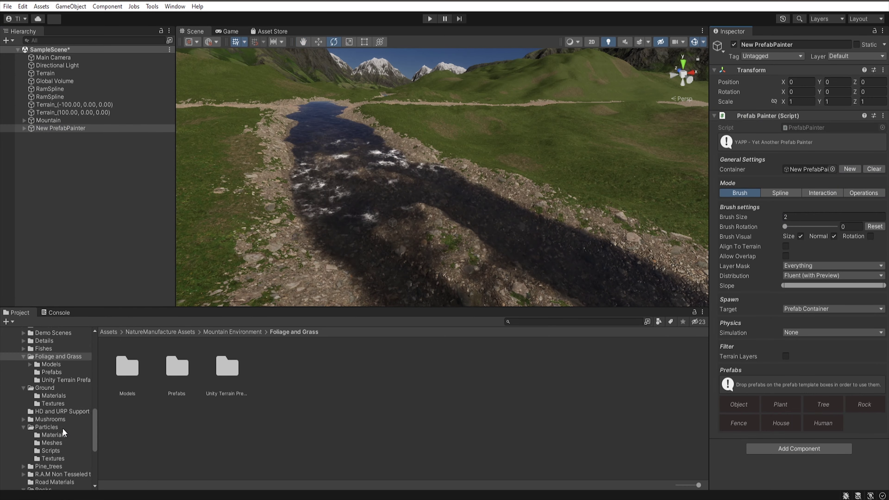
drag(129, 435, 865, 405)
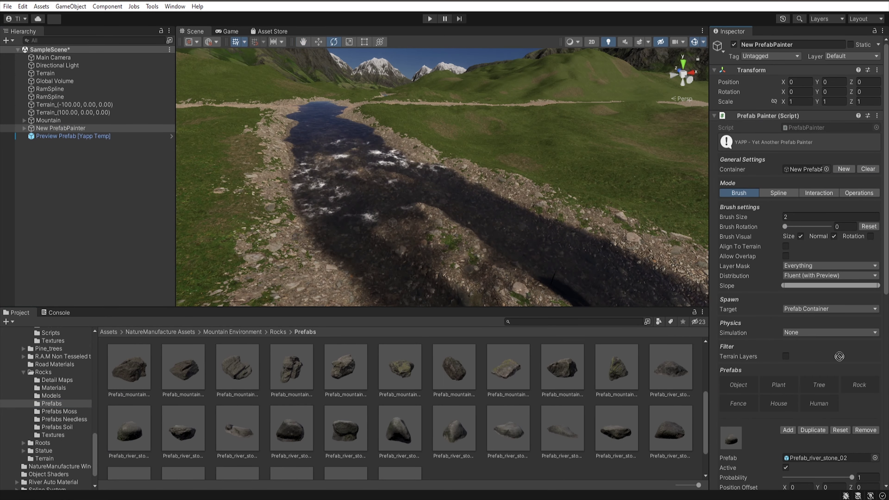
scroll(481, 440, down, 2)
scroll(821, 455, down, 5)
scroll(821, 462, down, 5)
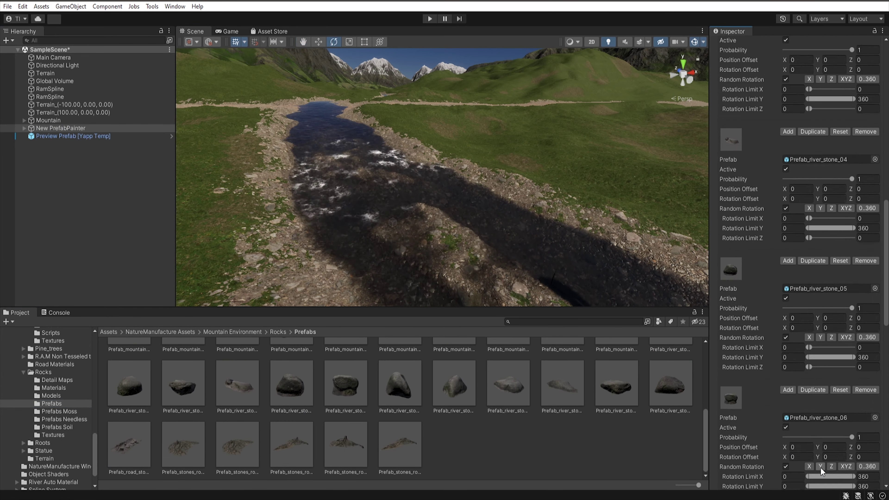
scroll(822, 443, down, 3)
mouse_move(353, 149)
shift+mouse_down()
mouse_move(537, 189)
mouse_move(577, 228)
mouse_move(443, 140)
shift+mouse_up()
scroll(443, 141, down, 5)
scroll(288, 149, up, 5)
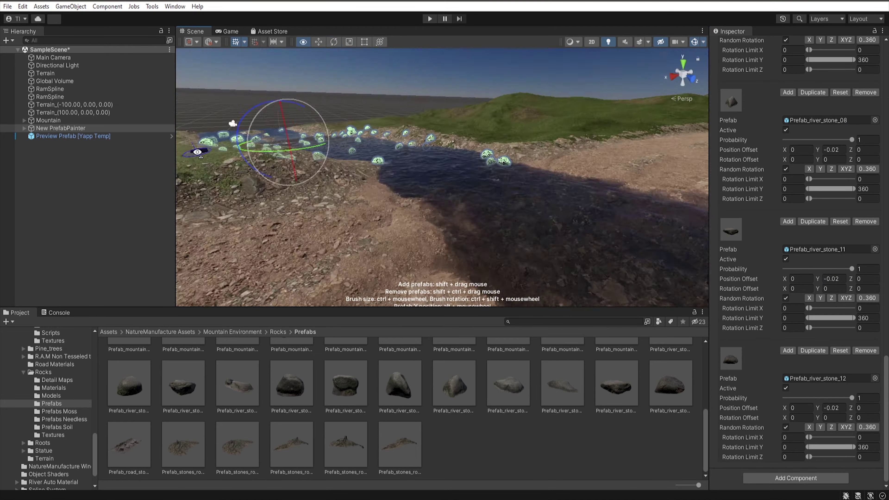
mouse_move(288, 149)
alt+mouse_down()
mouse_move(626, 240)
mouse_move(533, 199)
mouse_move(583, 192)
mouse_move(433, 226)
alt+mouse_up()
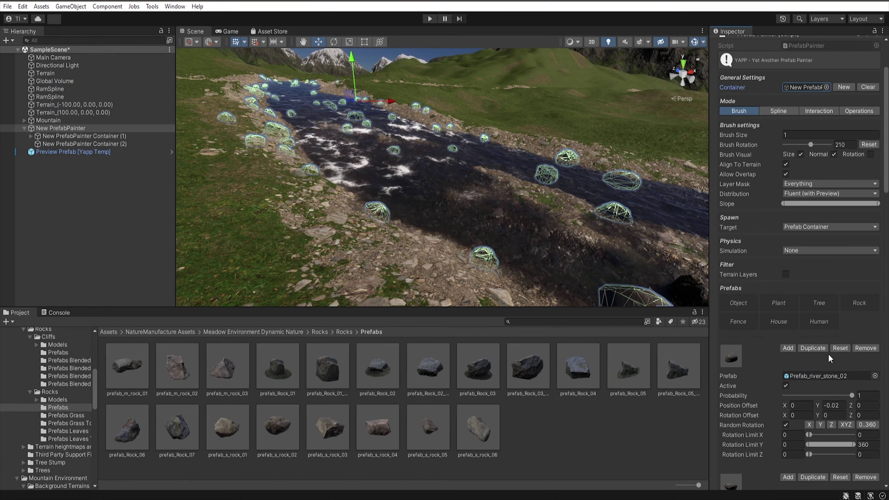
Step: Add prefab_s_rock_06 to the painter's prefab list and set physics simulation to Continuous
drag(476, 432, 864, 404)
click(818, 331)
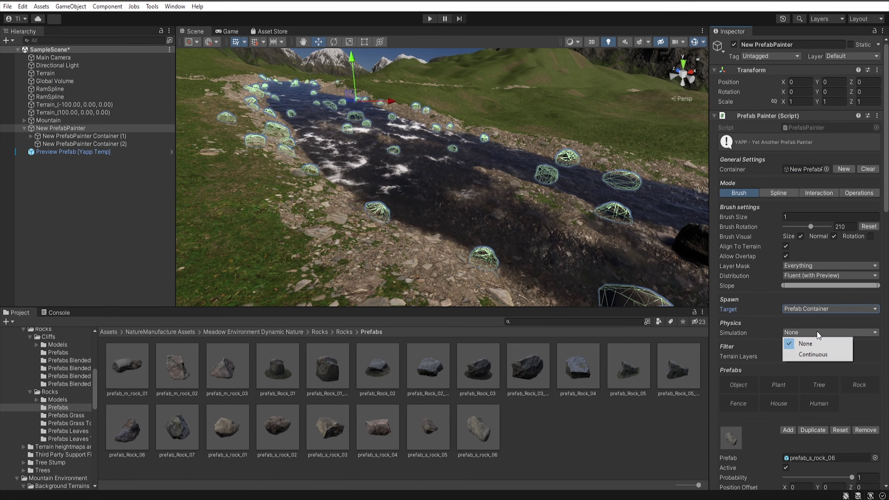
click(805, 342)
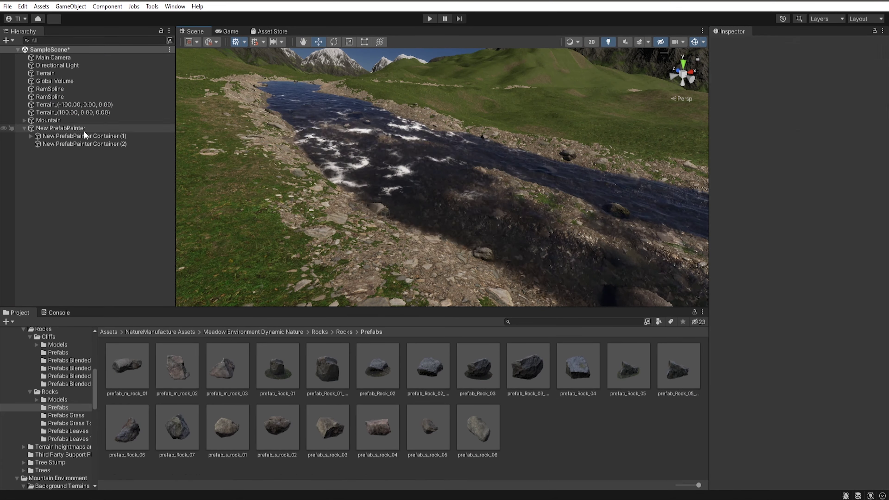
Step: Paint small rocks along the riverbank with the Prefab Painter brush
click(61, 128)
mouse_move(405, 164)
shift+mouse_down()
mouse_move(431, 176)
mouse_move(426, 203)
mouse_move(390, 204)
mouse_move(471, 300)
shift+mouse_up()
ctrl+scroll(390, 204, down, 2)
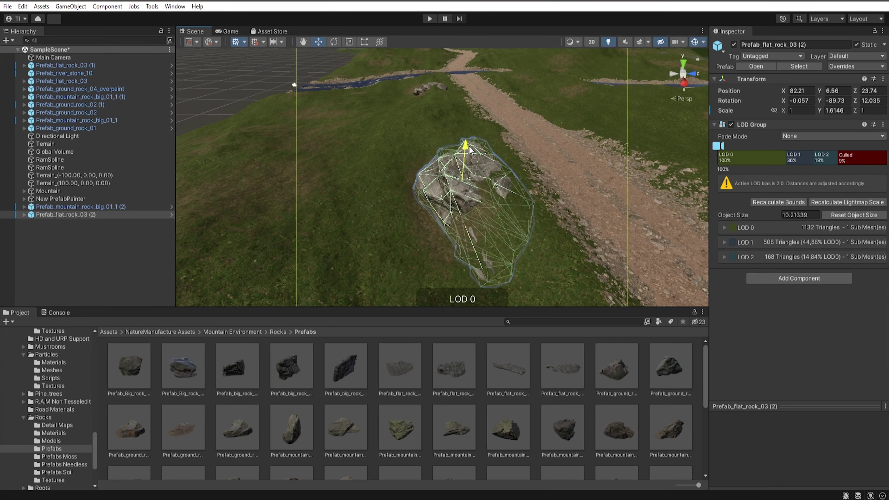
Step: Open the moss rock prefabs and adjust the material's moss Cover colour
click(59, 457)
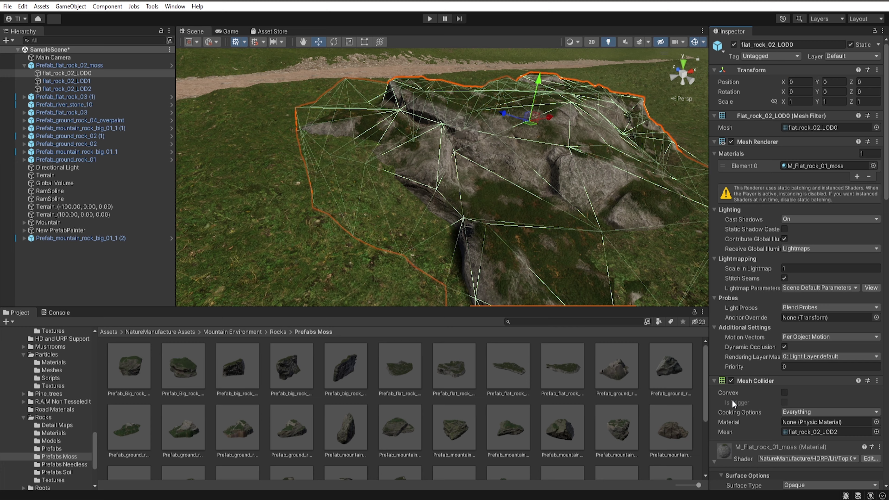
scroll(733, 400, down, 3)
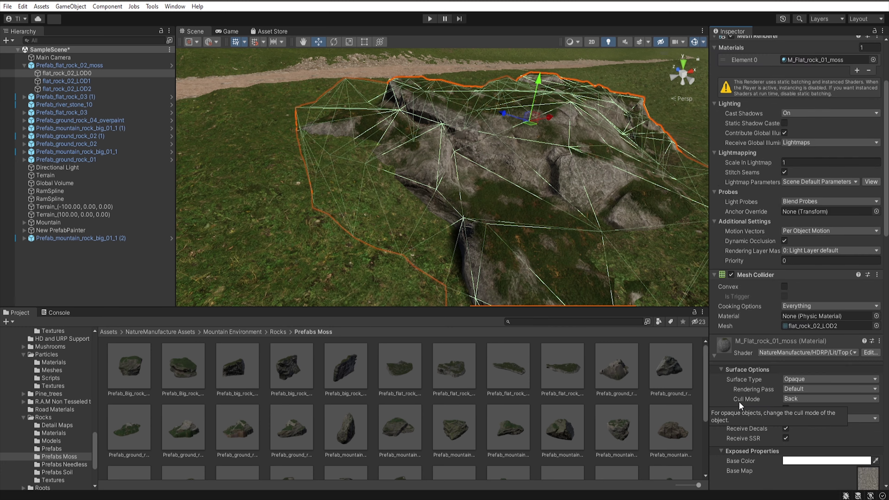
scroll(752, 385, down, 10)
click(52, 419)
click(826, 291)
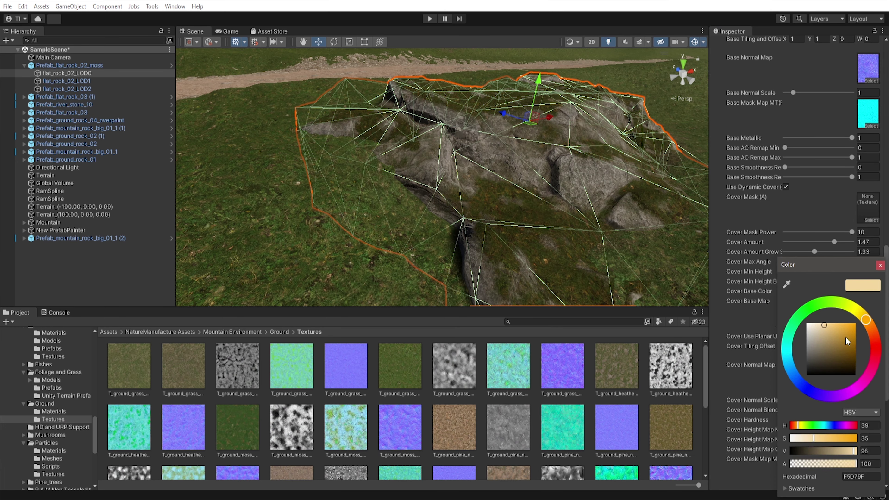
click(308, 224)
scroll(698, 146, up, 3)
Step: Raise the terrain around the mossy rock with Raise or Lower Terrain
click(786, 128)
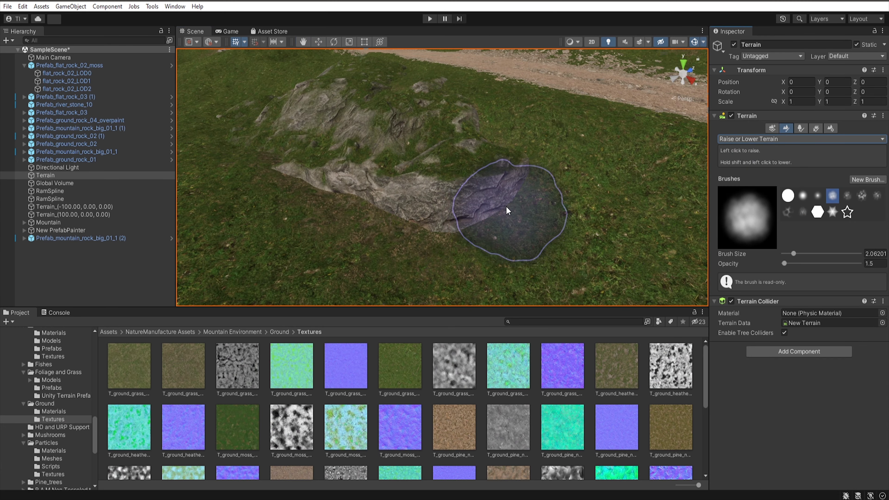
alt+drag(508, 207, 455, 266)
scroll(461, 290, up, 3)
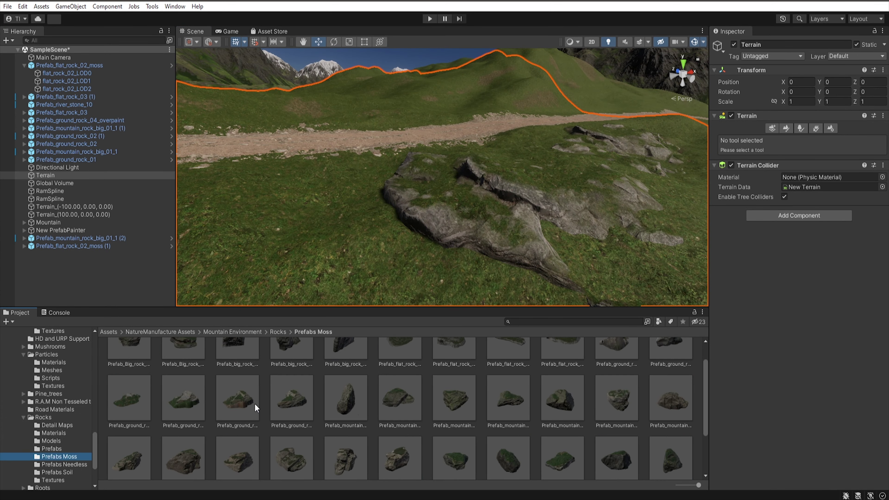
scroll(257, 407, up, 2)
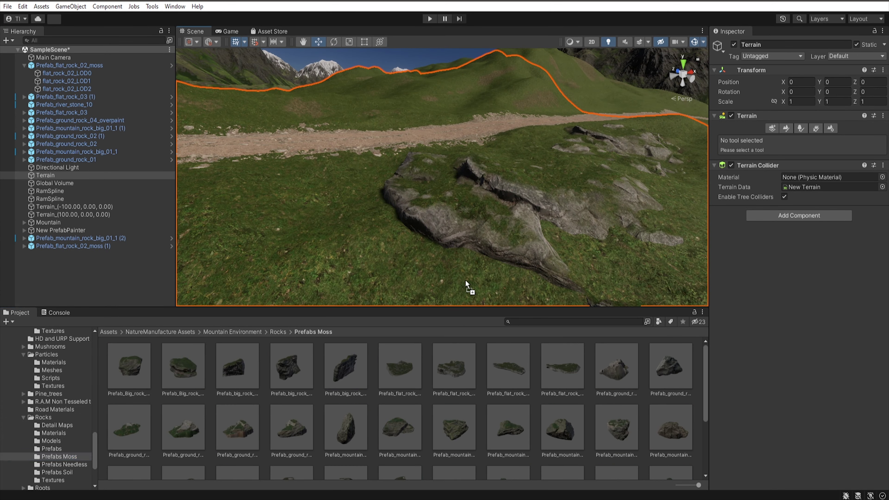
Step: Place a ground rock and a big mossy mountain rock on the slope
drag(400, 366, 371, 157)
mouse_move(438, 165)
alt+mouse_down()
mouse_move(463, 189)
mouse_move(668, 123)
alt+mouse_up()
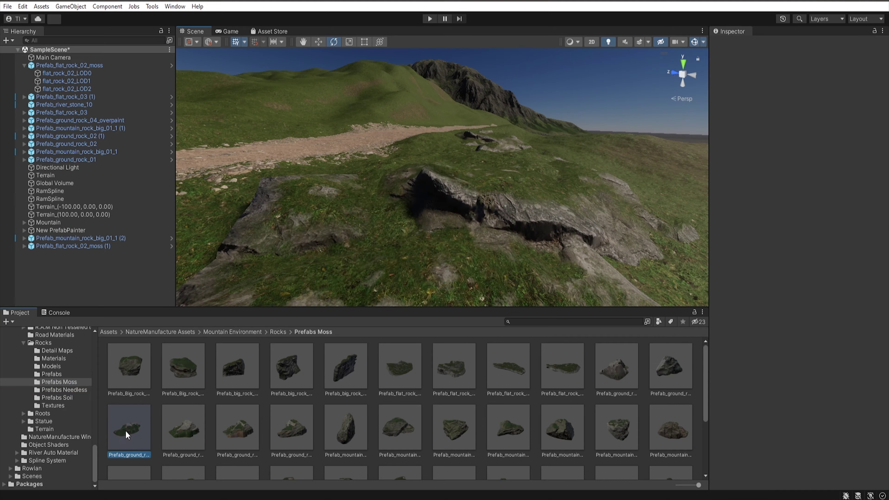
drag(125, 430, 497, 235)
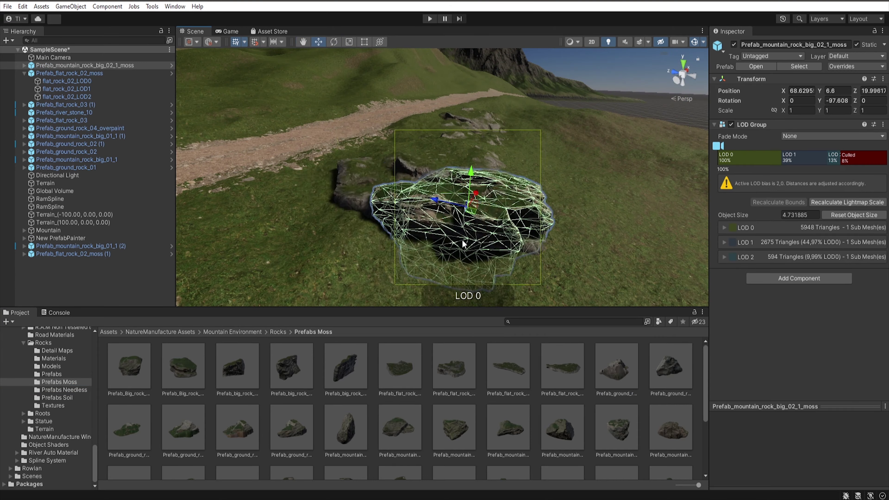
alt+drag(463, 239, 408, 197)
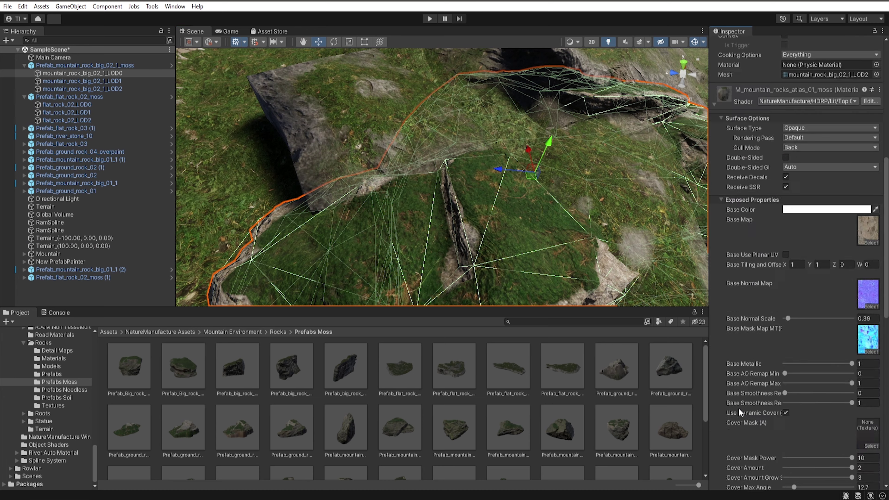
scroll(69, 403, up, 5)
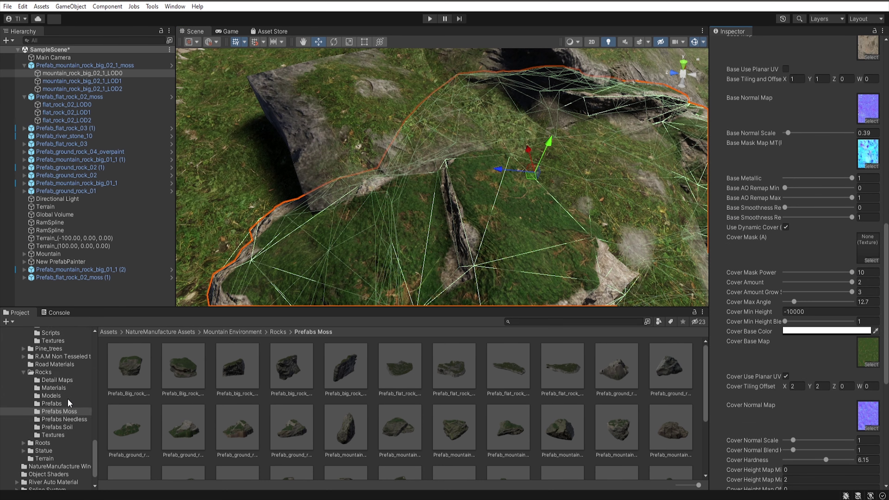
Step: Place a large cliff rock from the grass-topped Cliffs prefabs on the hillside
click(38, 431)
scroll(41, 434, up, 5)
scroll(53, 434, down, 3)
click(52, 433)
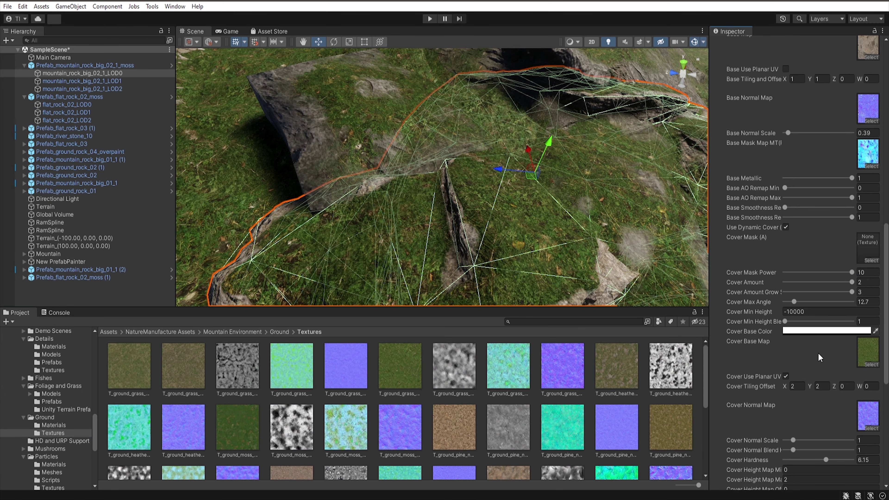
scroll(775, 414, down, 3)
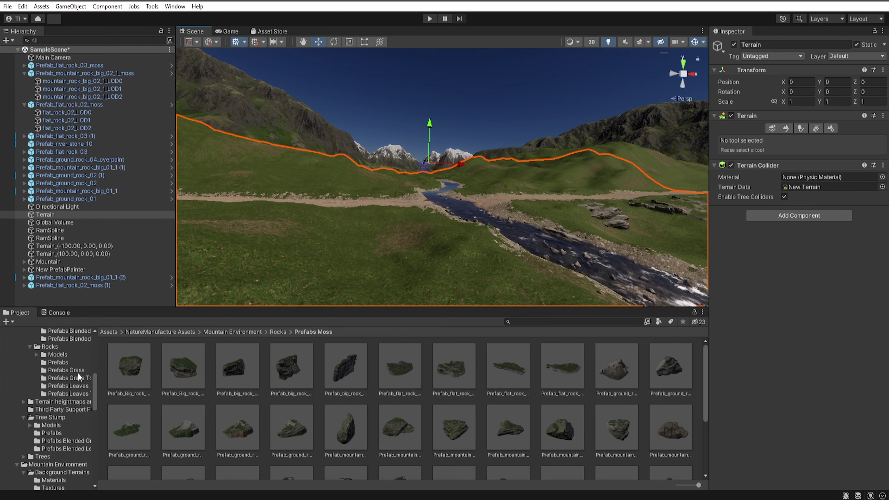
click(58, 362)
drag(228, 366, 437, 245)
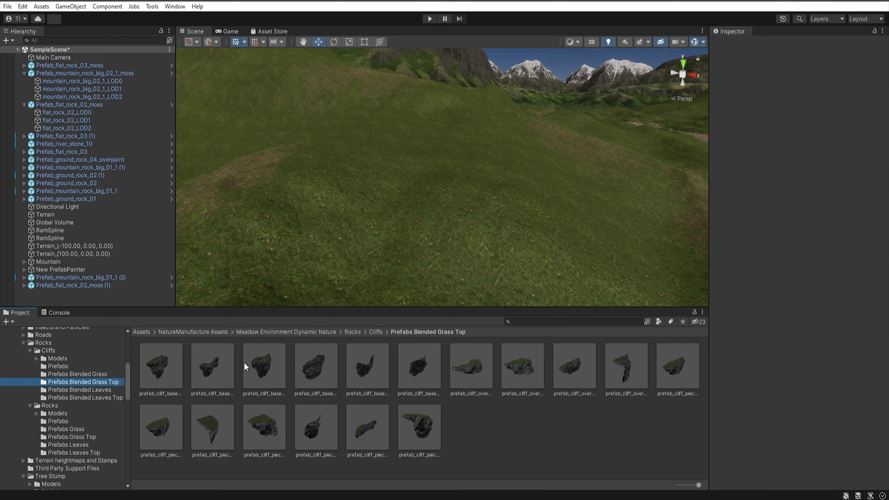
Step: Place a grass-topped cliff piece on the hillside and raise the terrain around it
mouse_move(389, 153)
mouse_down()
mouse_move(496, 211)
mouse_move(428, 198)
mouse_up()
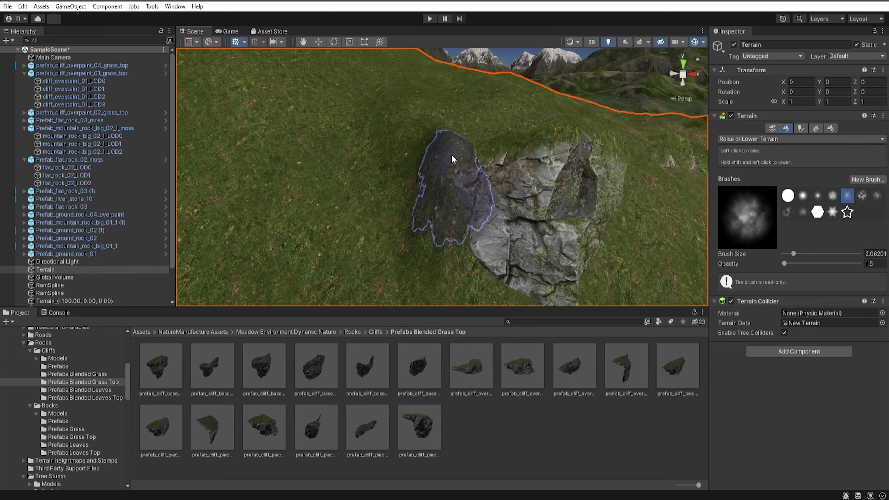
alt+drag(453, 155, 633, 73)
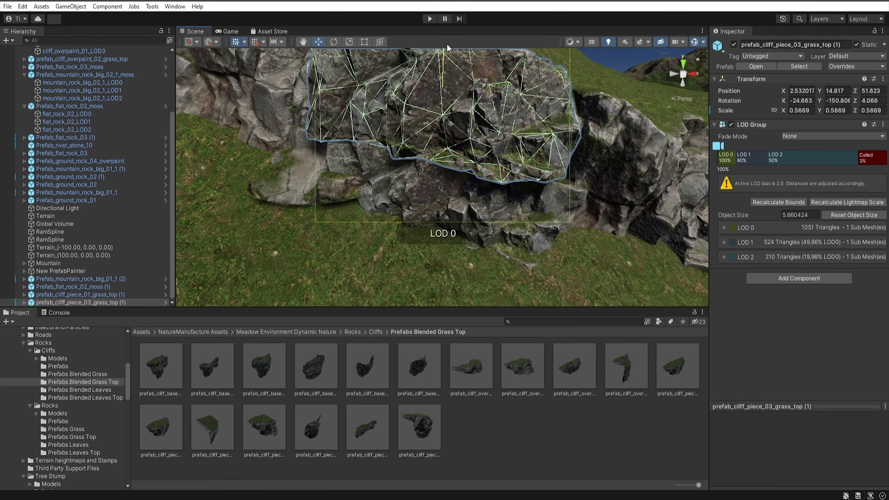
Step: Place a flat rock from the meadow rock prefabs near the path
click(58, 421)
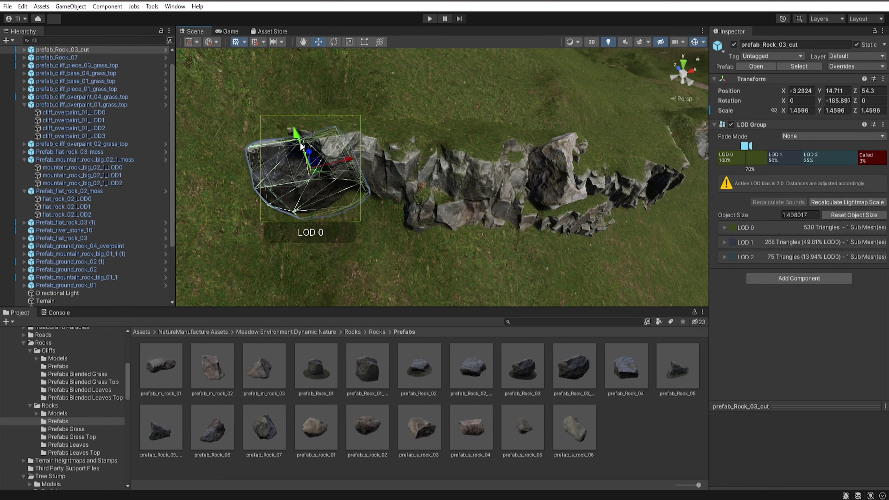
click(82, 382)
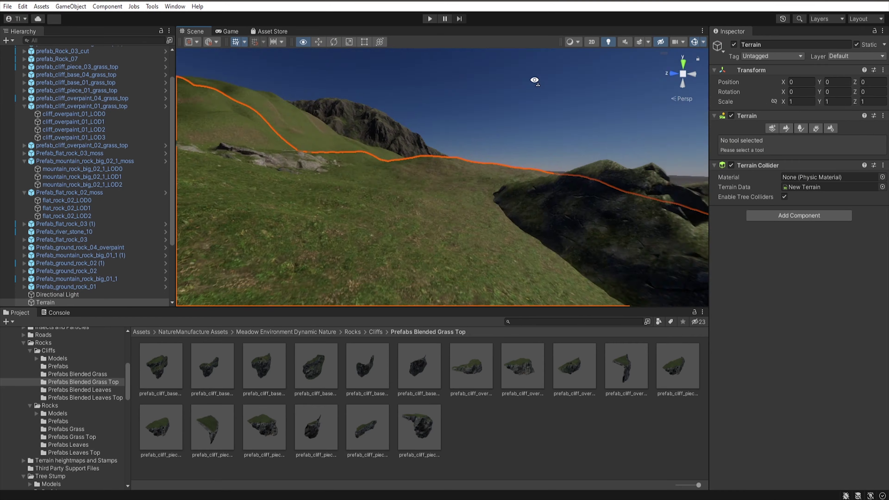
right_drag(532, 80, 538, 228)
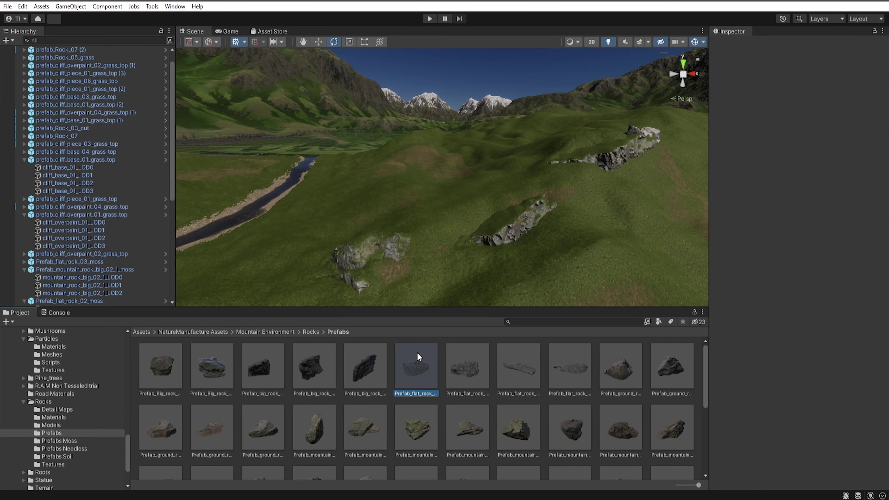
drag(416, 367, 466, 217)
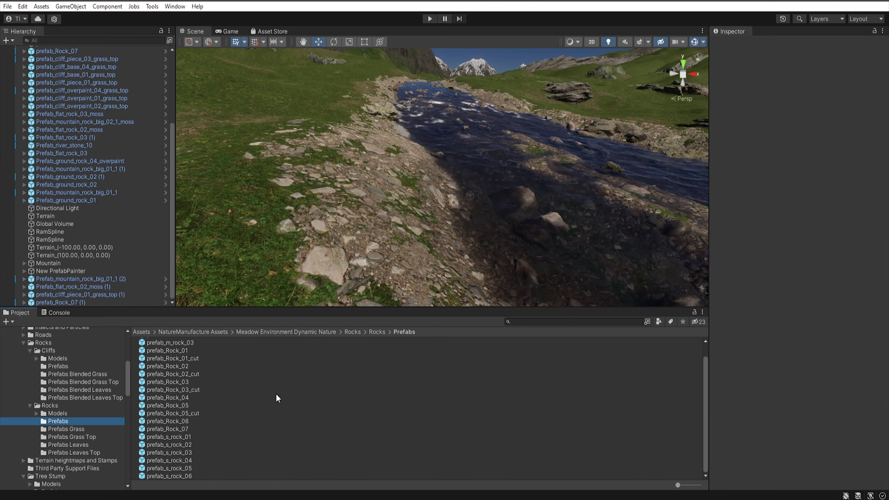
Step: Place prefab_Rock_05_cut and prefab_Rock_01_cut by the river, then add prefab_s_rock_04 as a terrain tree
drag(173, 413, 337, 149)
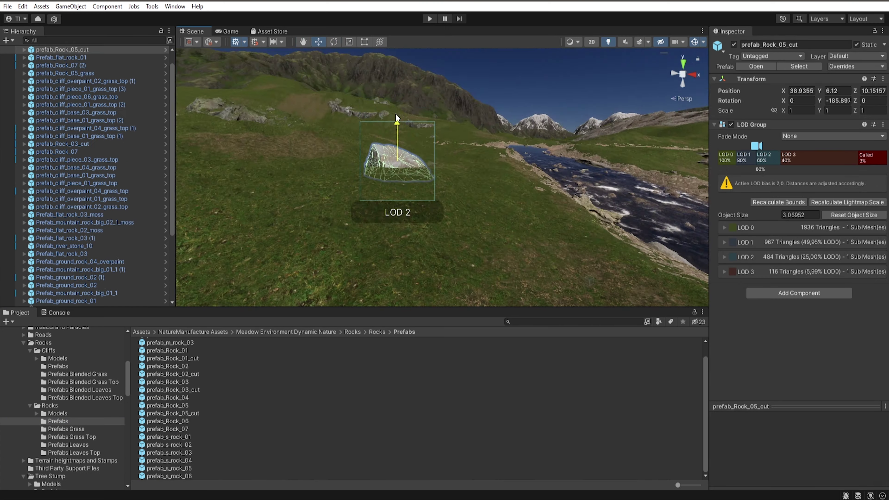
drag(173, 358, 318, 153)
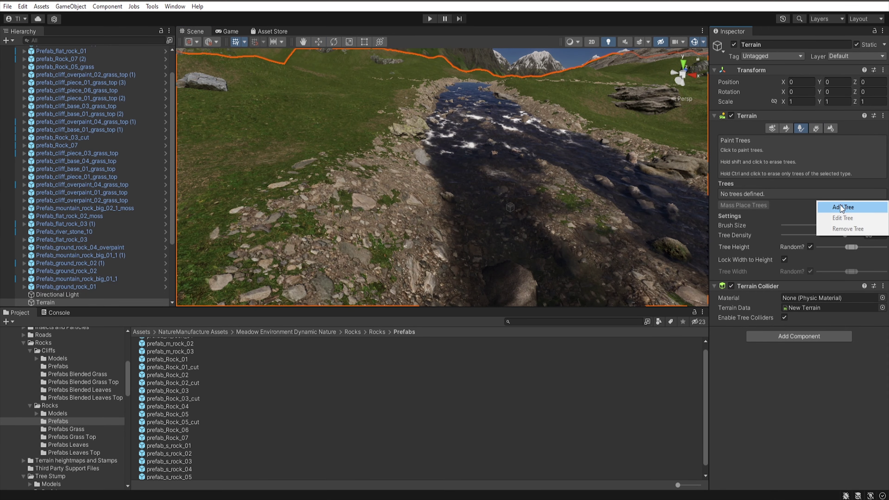
click(841, 206)
click(164, 267)
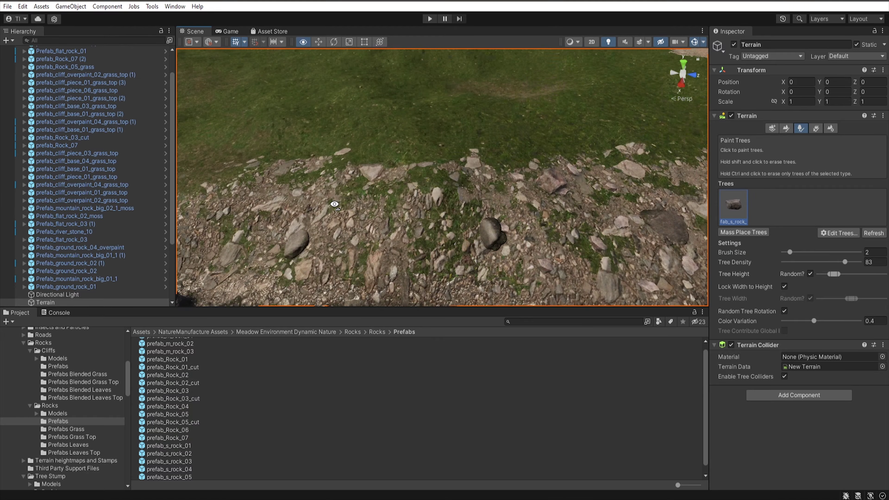
Step: Paint small rocks as terrain trees over the rocky riverbank
right_drag(400, 115, 520, 200)
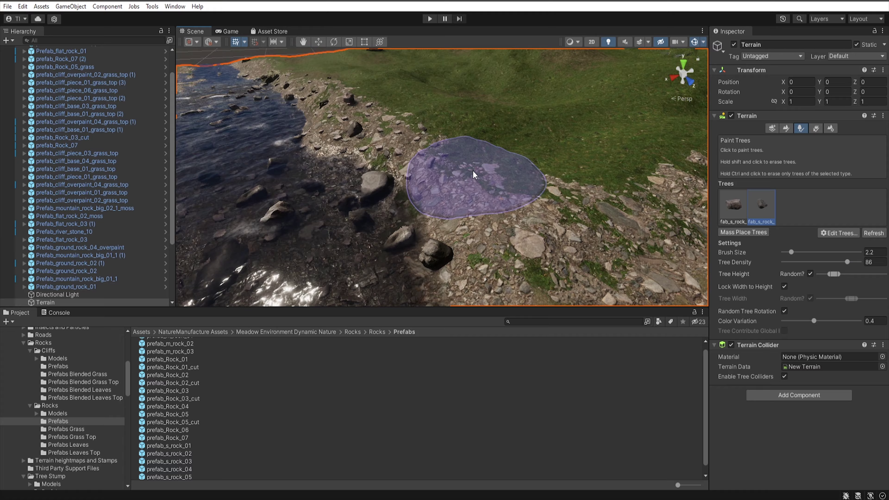
right_drag(419, 219, 460, 158)
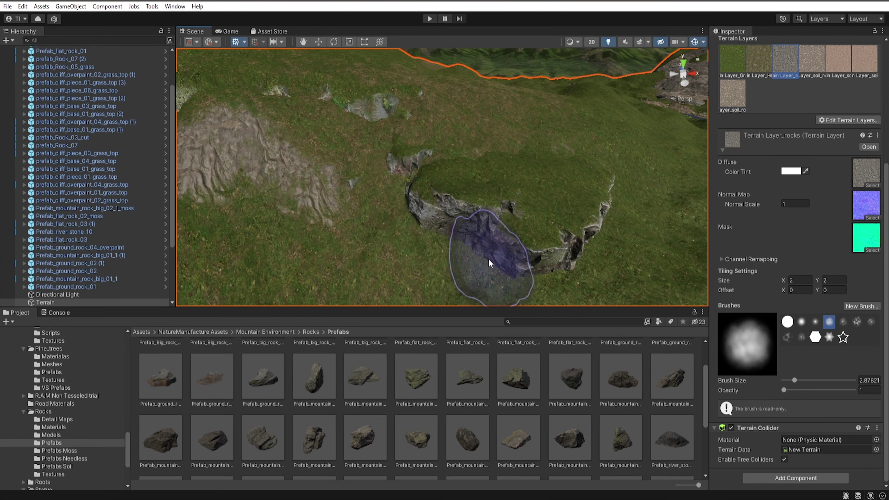
Step: Survey the hillsides and select and frame the main Terrain
alt+drag(490, 263, 641, 226)
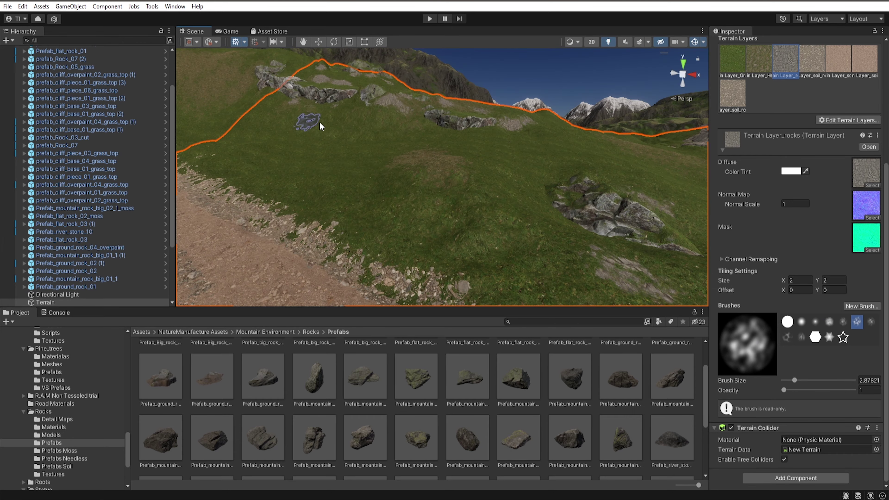
alt+drag(308, 124, 367, 140)
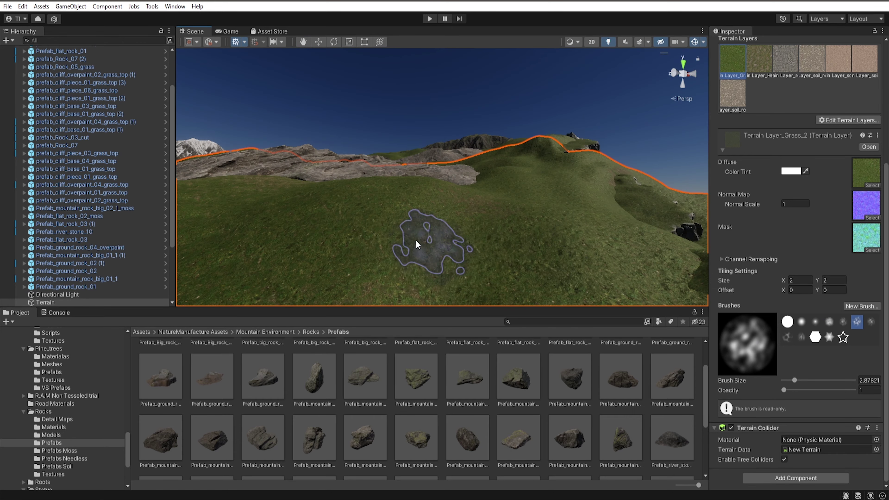
mouse_move(416, 244)
alt+mouse_down()
mouse_move(640, 132)
mouse_move(511, 134)
alt+mouse_up()
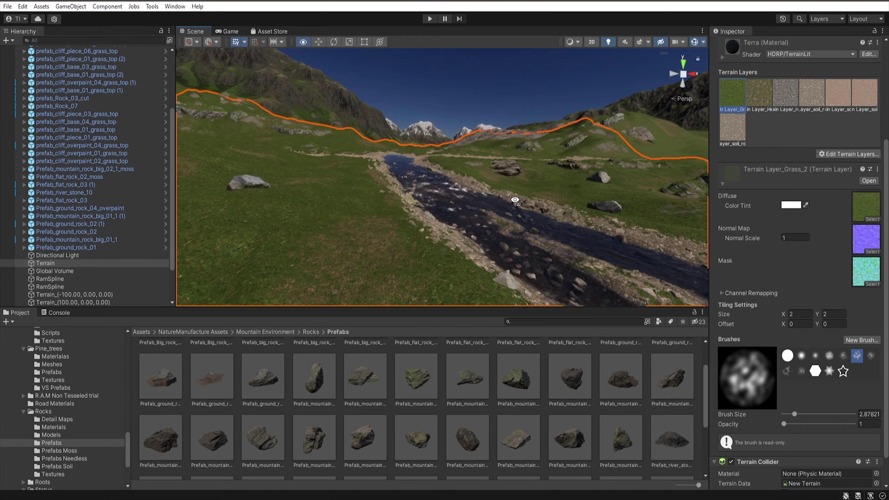
click(61, 271)
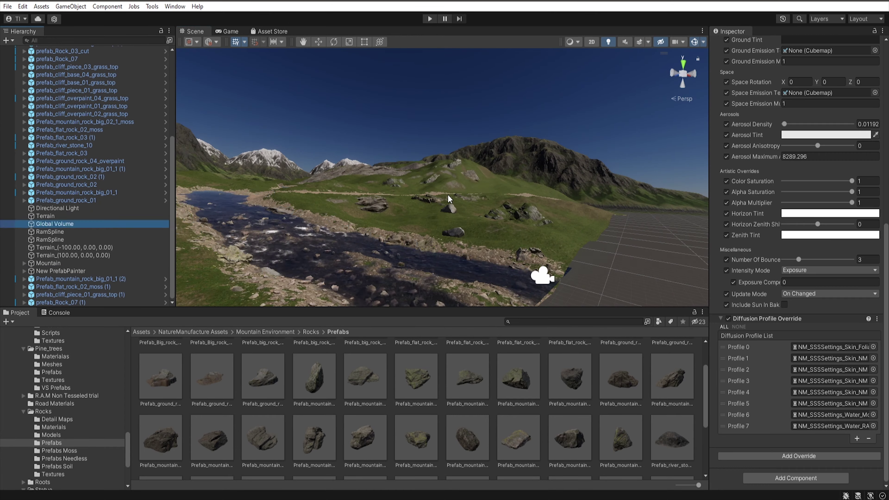
click(542, 274)
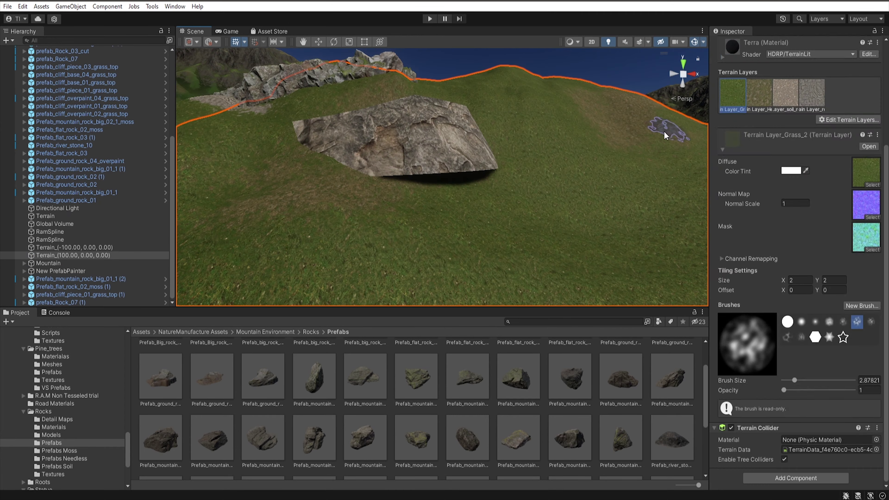
alt+drag(410, 199, 334, 254)
double_click(45, 215)
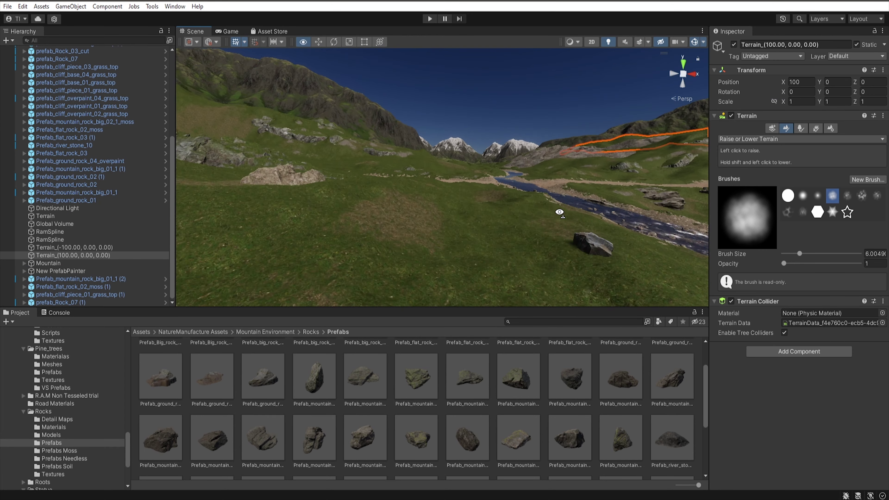
Step: Paint the rocks terrain layer onto grass patches around the hillside rock
click(798, 139)
click(735, 171)
alt+drag(460, 196, 686, 206)
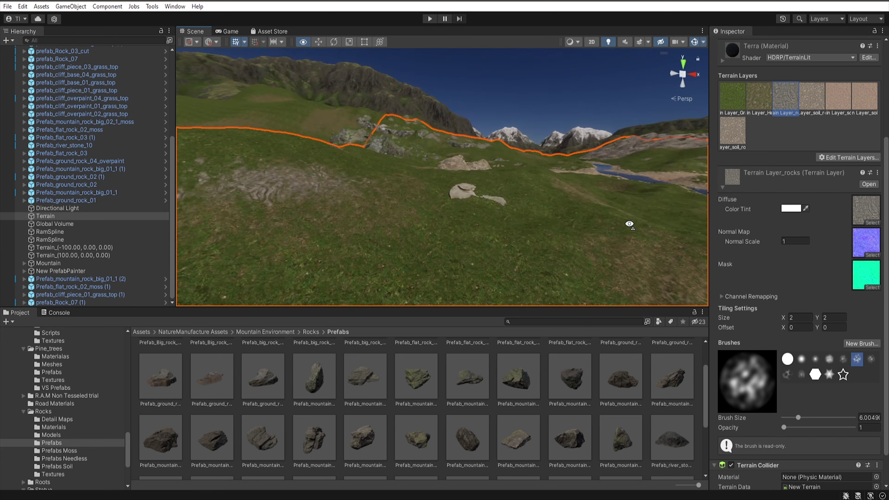
alt+drag(418, 160, 630, 112)
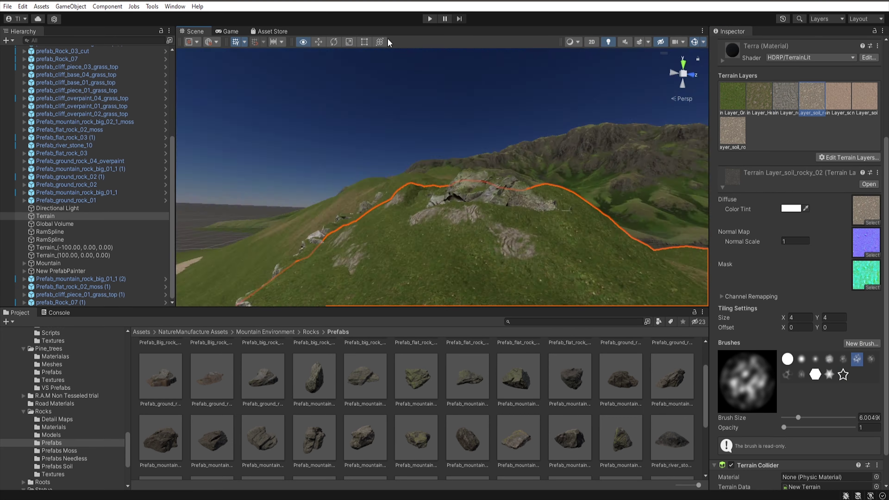
alt+drag(385, 105, 433, 209)
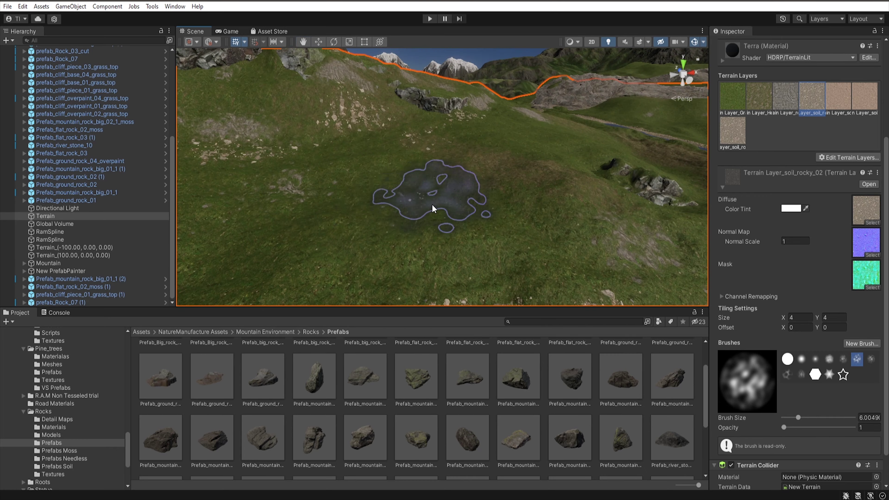
alt+drag(434, 209, 383, 183)
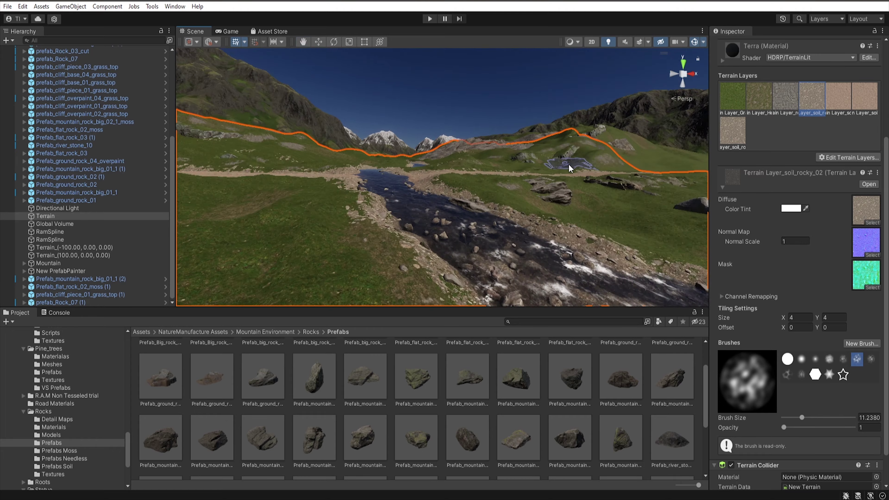
key(f)
alt+drag(504, 171, 503, 158)
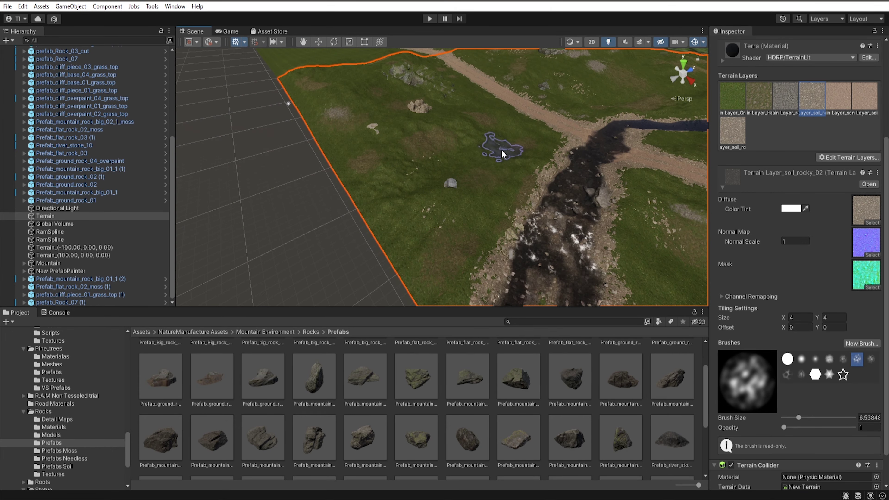
alt+drag(503, 136, 411, 147)
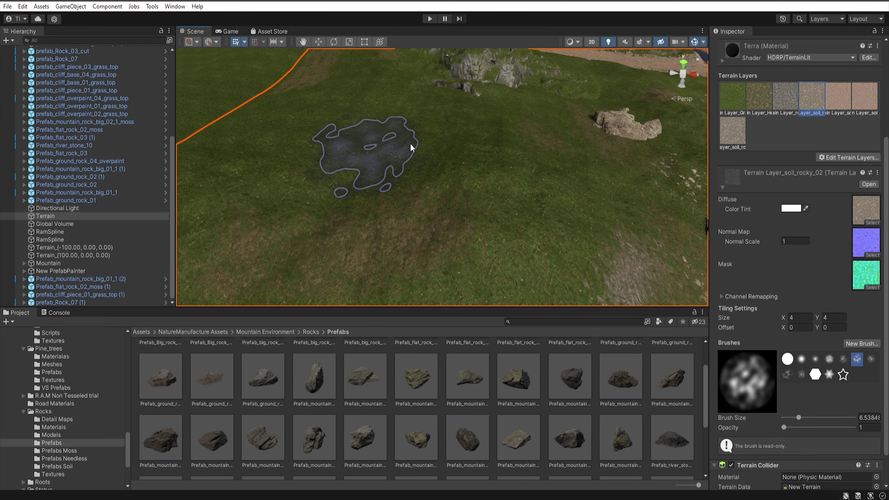
alt+drag(627, 192, 542, 178)
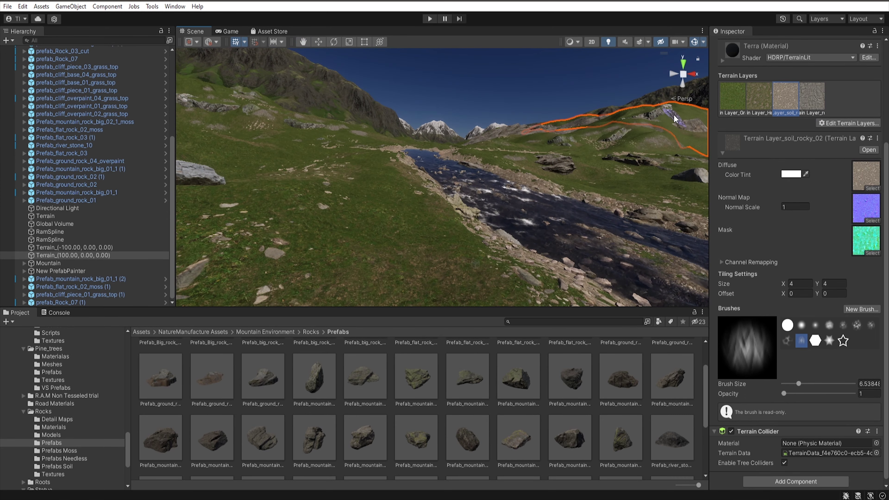
Step: Place two river stones along the stream, enlarging the first with the Scale tool
alt+drag(542, 178, 529, 246)
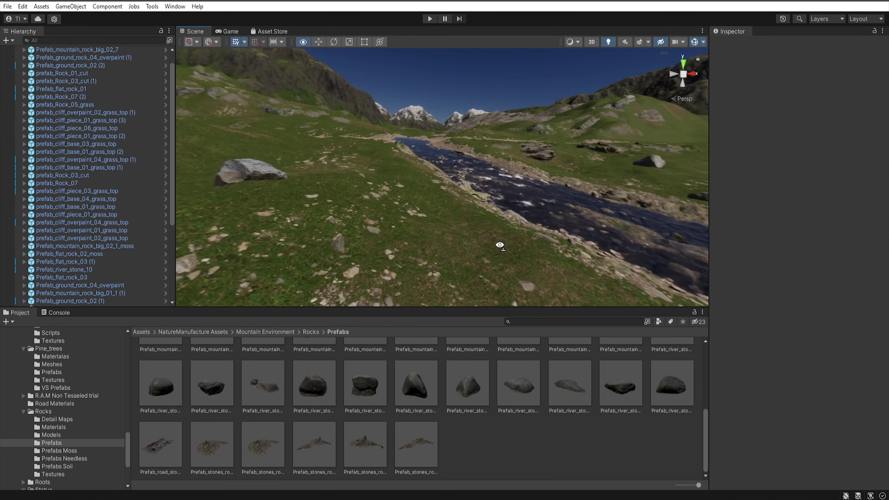
drag(672, 386, 403, 196)
key(r)
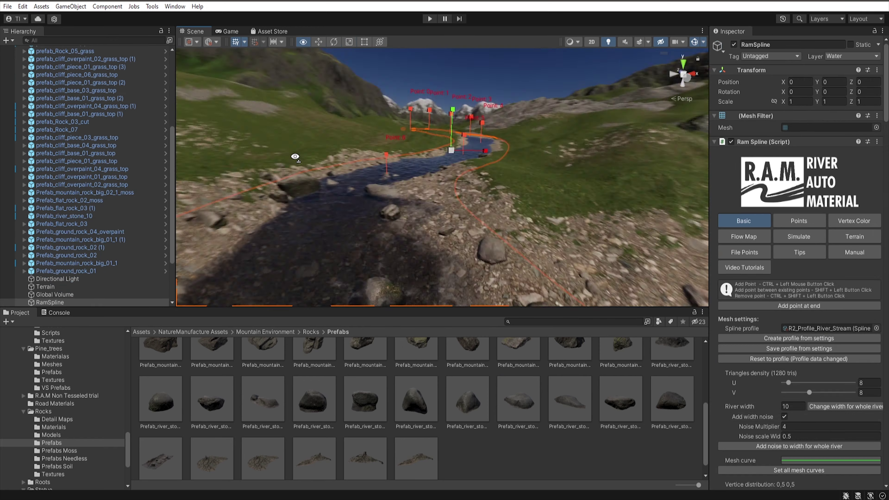
drag(547, 254, 559, 82)
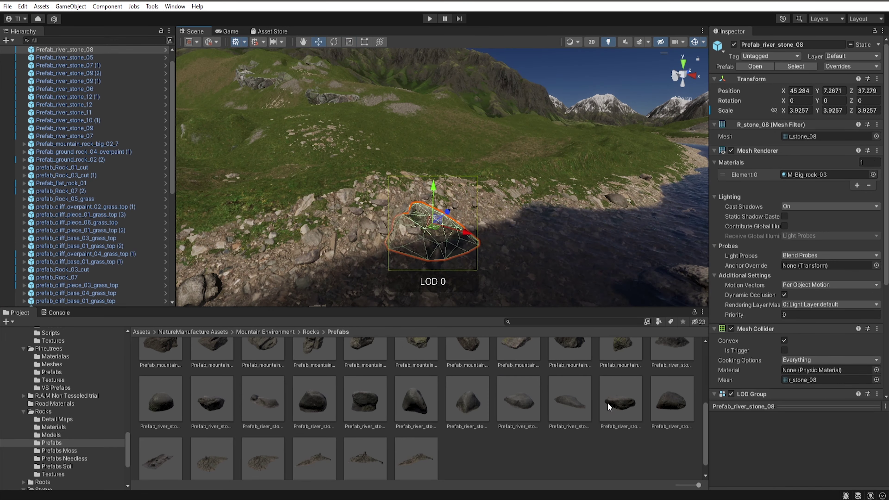
drag(609, 406, 564, 212)
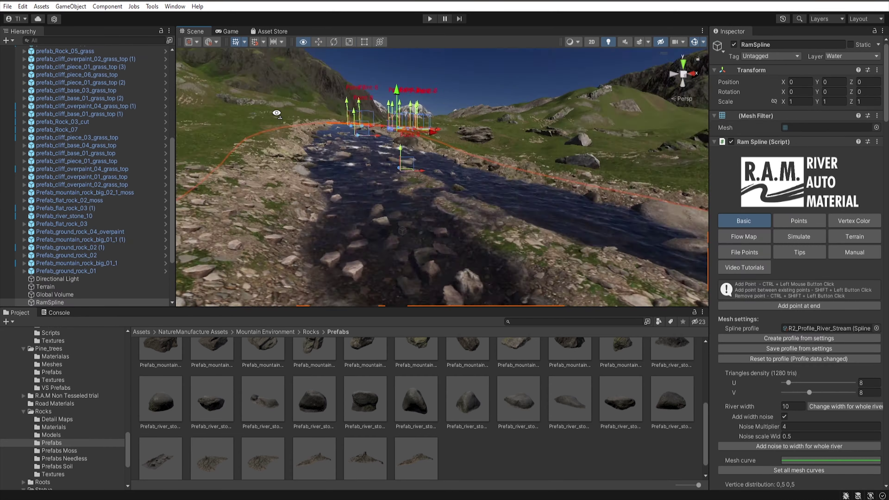
Step: Browse to the mountain decal prefabs folder
scroll(100, 448, up, 5)
scroll(100, 448, up, 2)
click(51, 423)
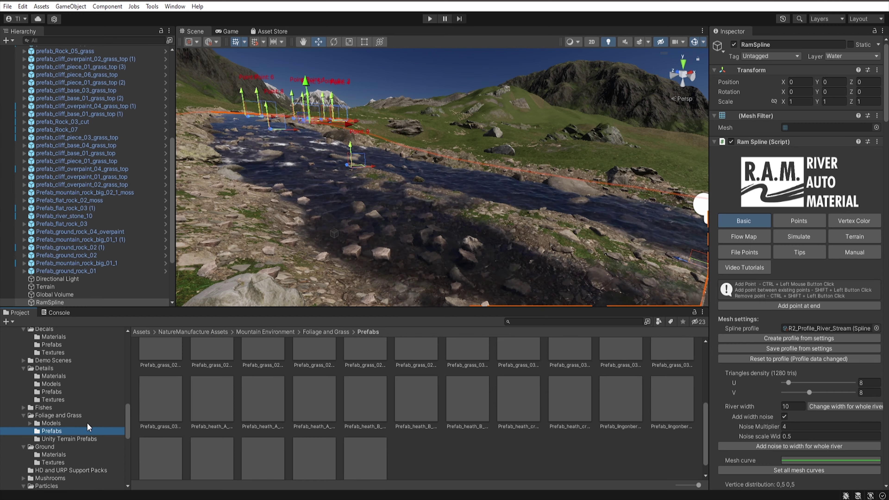
scroll(69, 403, up, 3)
click(58, 373)
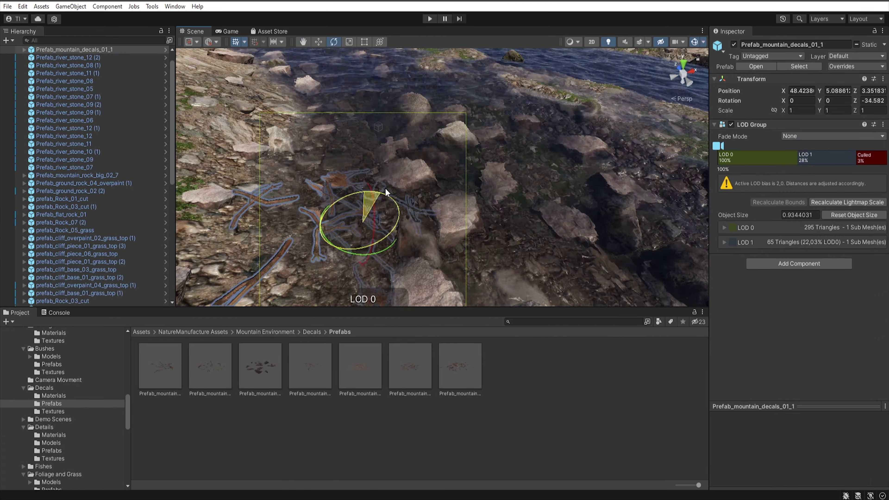
Step: Place Prefab_Pine_broken_branch_10 from the Details prefabs near the river
scroll(69, 421, down, 3)
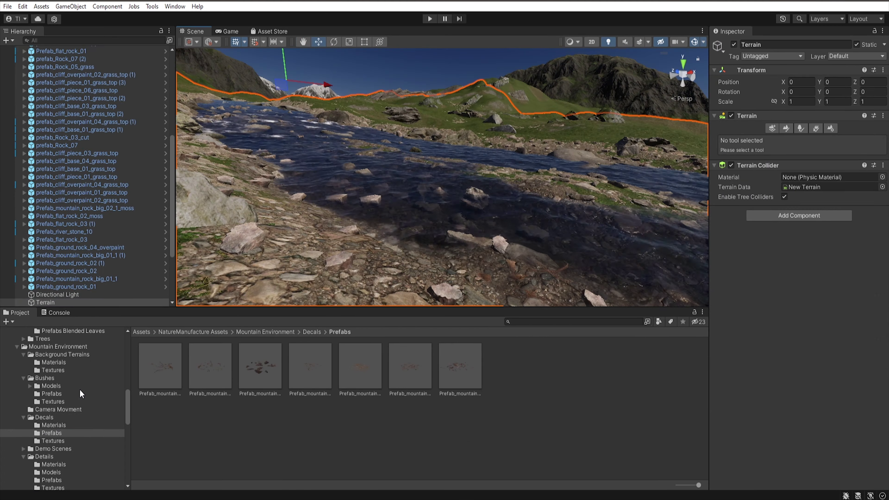
click(51, 392)
scroll(642, 385, down, 3)
drag(643, 386, 391, 160)
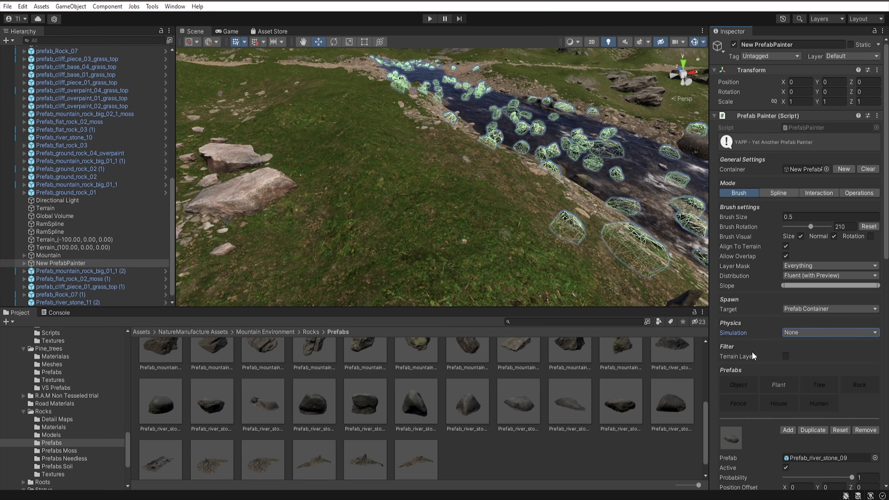
Step: Fly the view up over the stream toward the mountains
scroll(752, 352, down, 10)
right_drag(513, 220, 574, 183)
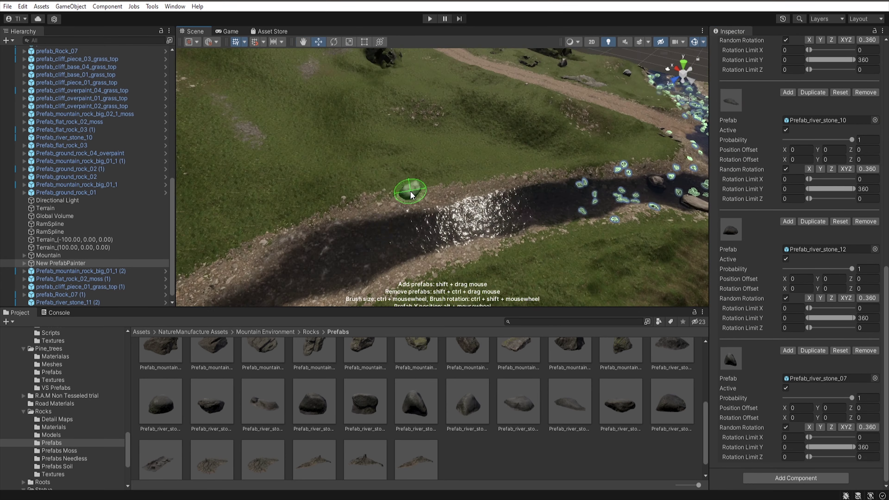
mouse_move(574, 183)
right_down()
mouse_move(354, 214)
mouse_move(668, 213)
mouse_move(418, 221)
right_up()
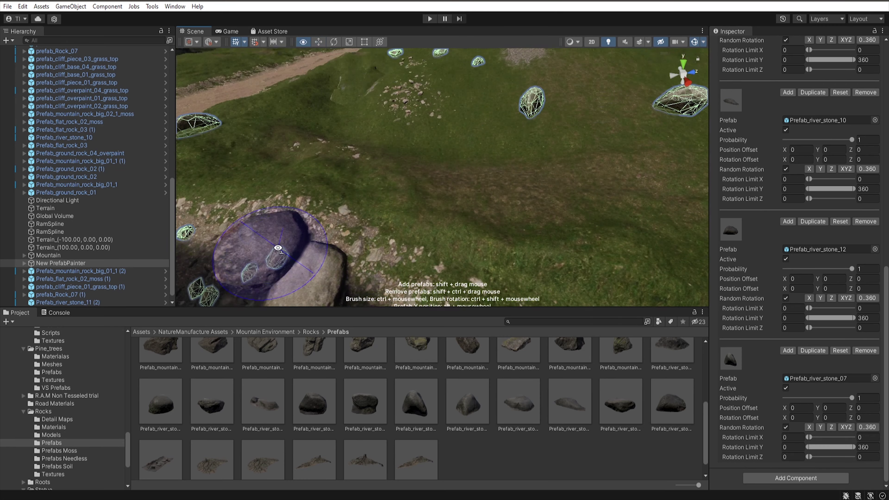
mouse_move(609, 117)
right_down()
mouse_move(443, 106)
mouse_move(438, 225)
right_up()
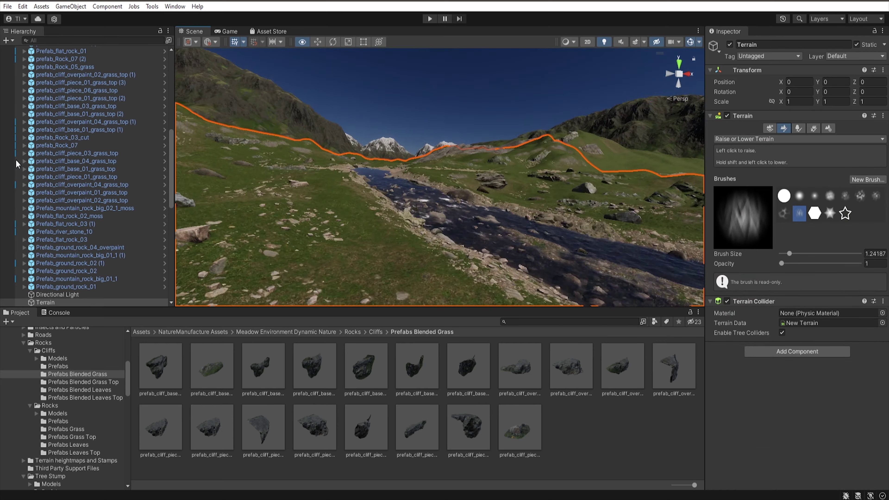
Step: Place two prefab_cliff_base_02_grass rocks on the grassy slopes
drag(231, 397, 384, 206)
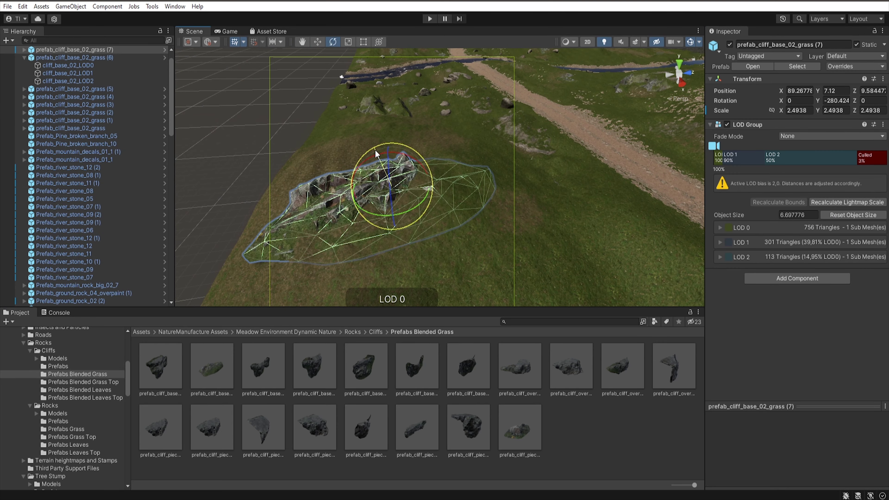
drag(462, 222, 452, 198)
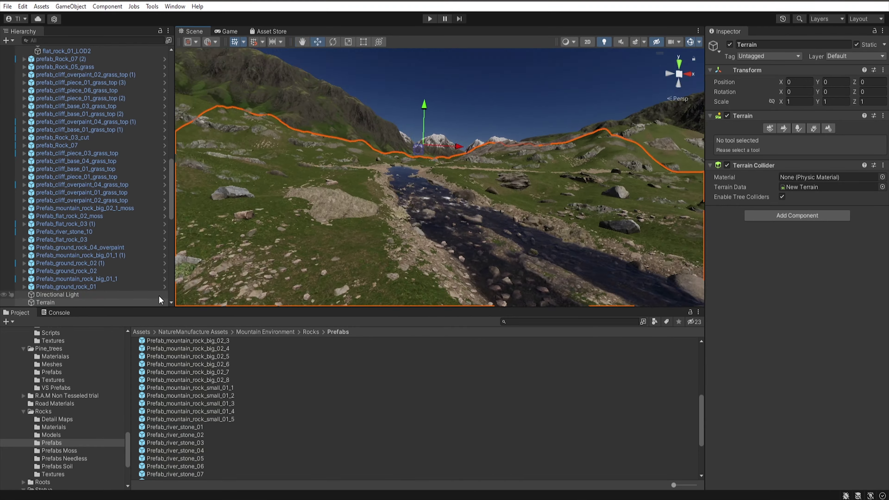
right_drag(524, 222, 419, 276)
Step: Select and frame riverbed stones like Prefab_river_stone_06 (1) and reposition them with the Move tool
click(525, 276)
key(f)
click(367, 99)
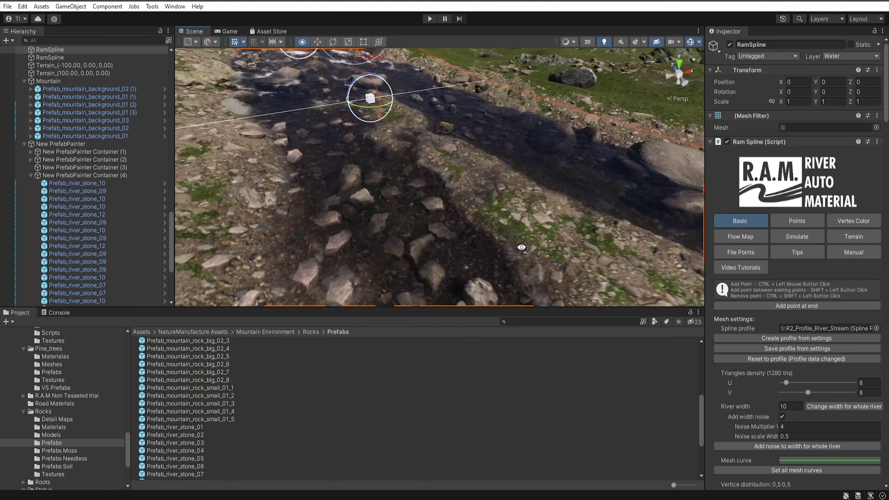
click(420, 197)
key(f)
key(w)
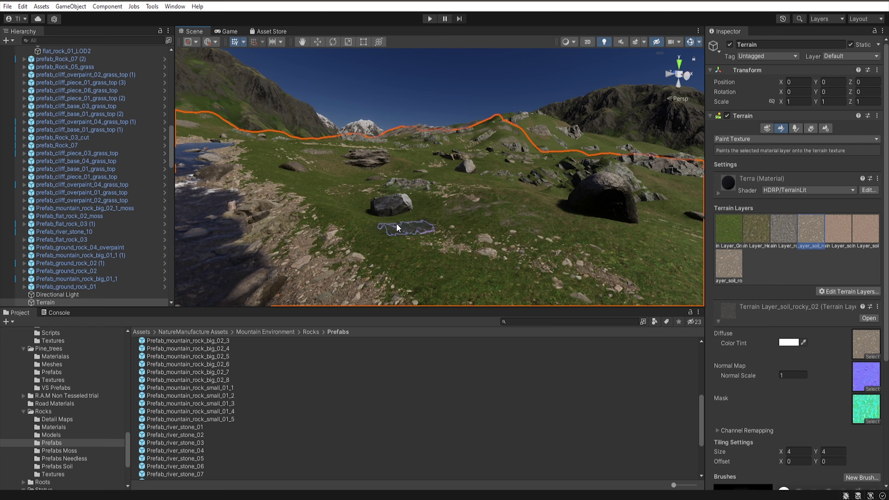
click(224, 146)
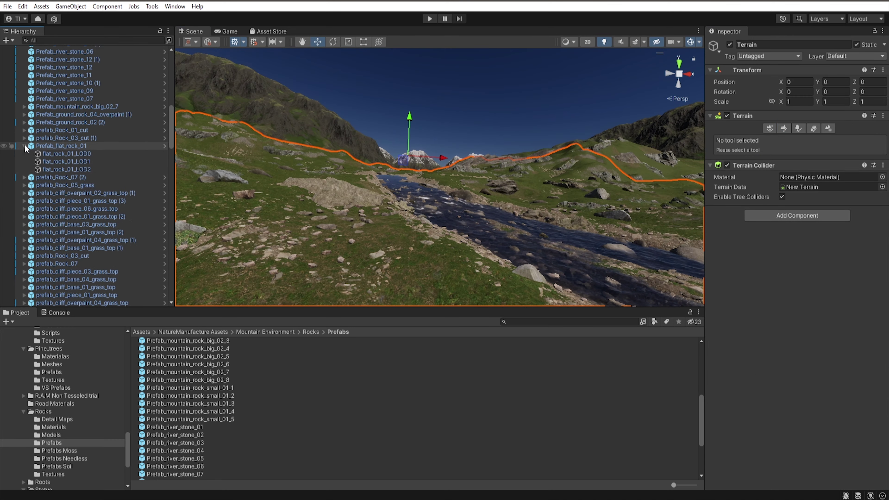
Step: Delete a stray empty GameObject and move the selected rocks under Rock2
scroll(26, 149, down, 10)
right_click(30, 200)
click(70, 283)
right_click(45, 231)
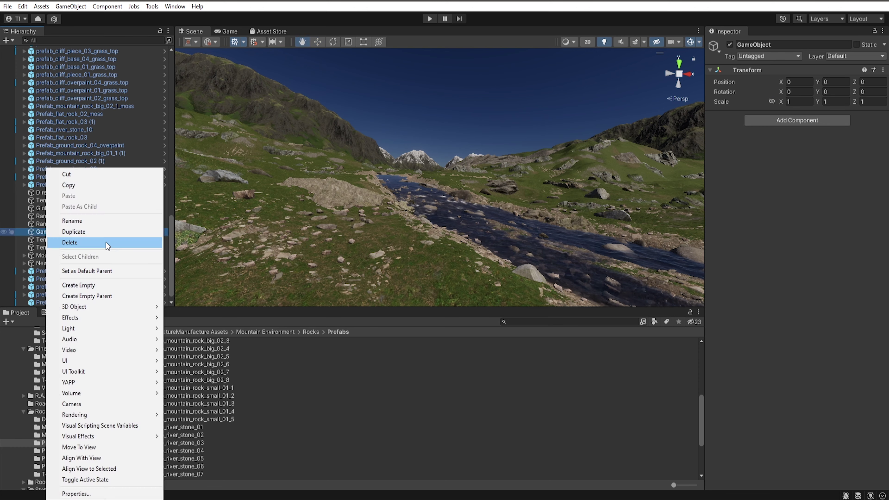
click(106, 243)
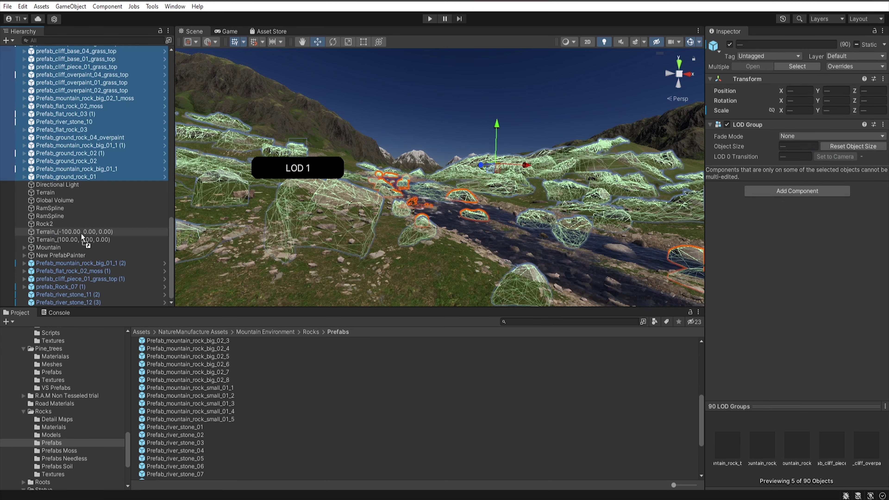
drag(81, 233, 49, 224)
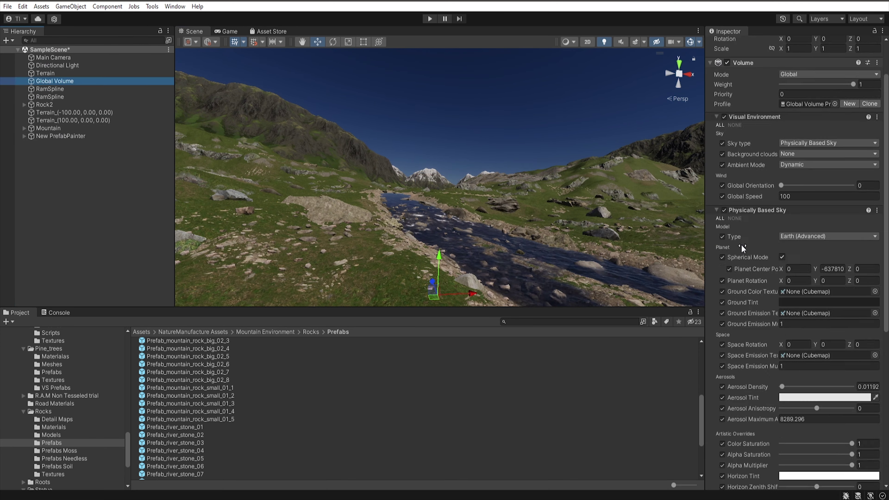
Step: Add a Volumetric Clouds override to the Global Volume
scroll(741, 245, down, 3)
click(717, 123)
click(788, 298)
click(782, 321)
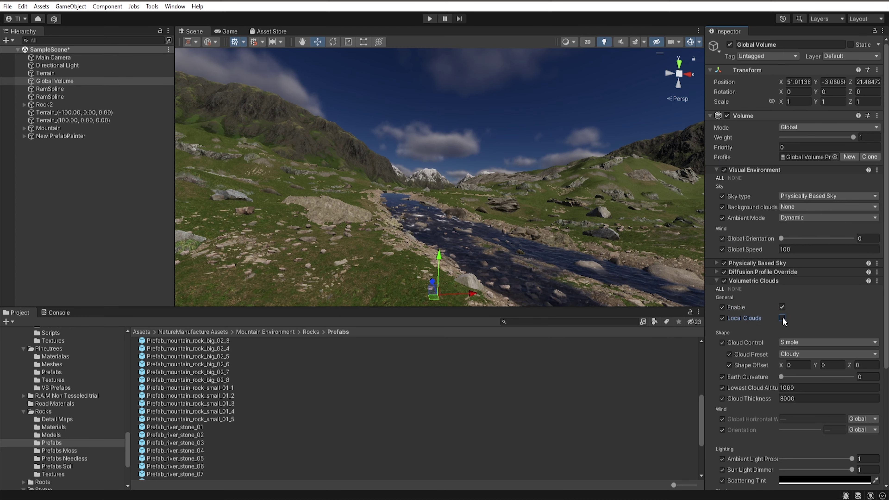
Step: Create a Sky and Fog Global Volume and remove its Visual Environment override
scroll(783, 321, down, 5)
right_click(49, 153)
mouse_move(105, 367)
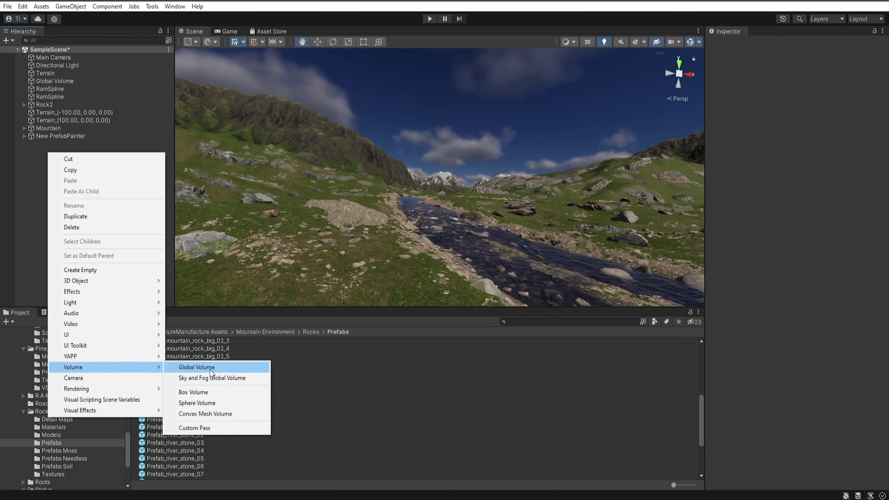
click(212, 378)
click(800, 354)
Step: Remove the Physically Based Sky override and slide Prefab_mountain_background_01 sideways to reveal the river
click(805, 169)
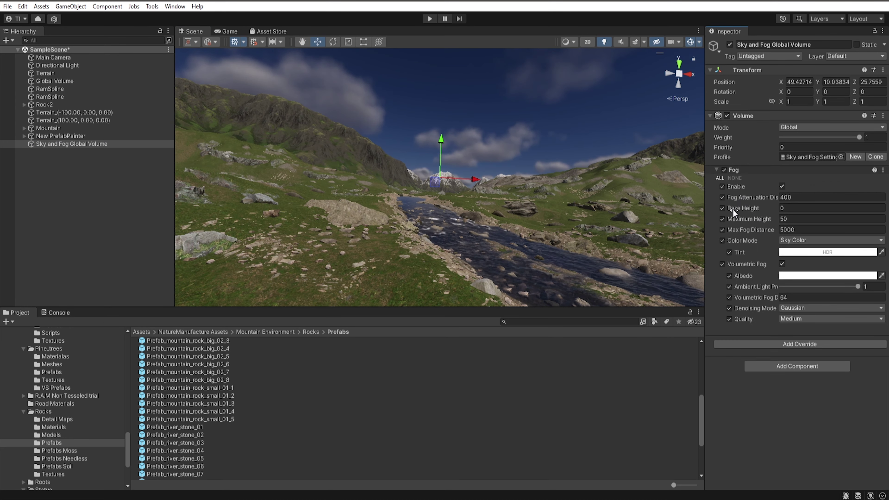
click(57, 65)
click(460, 179)
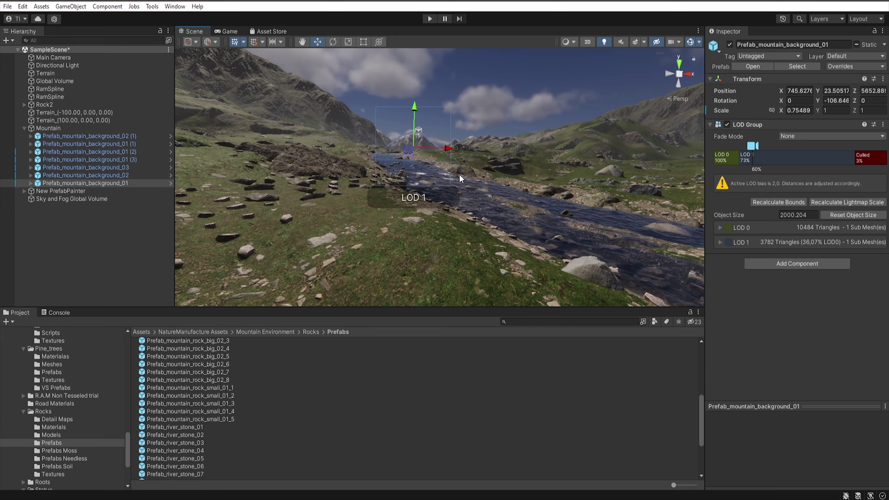
key(w)
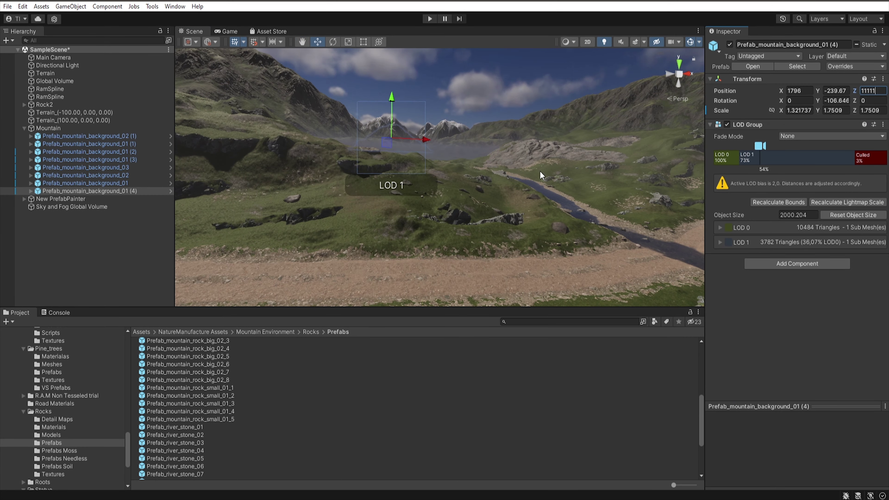
drag(424, 140, 491, 128)
Step: Give the fog a pale blue albedo, maximum height 295.8 and base height -16.1
click(74, 206)
click(816, 252)
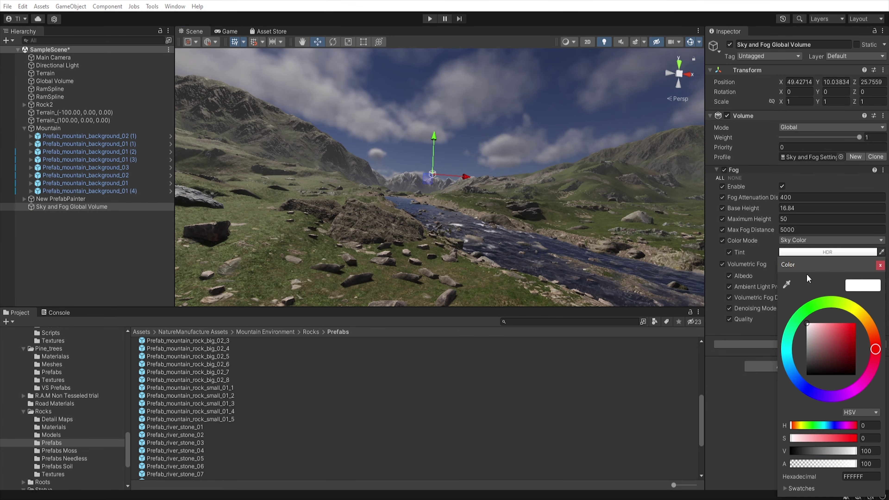
click(847, 330)
click(875, 286)
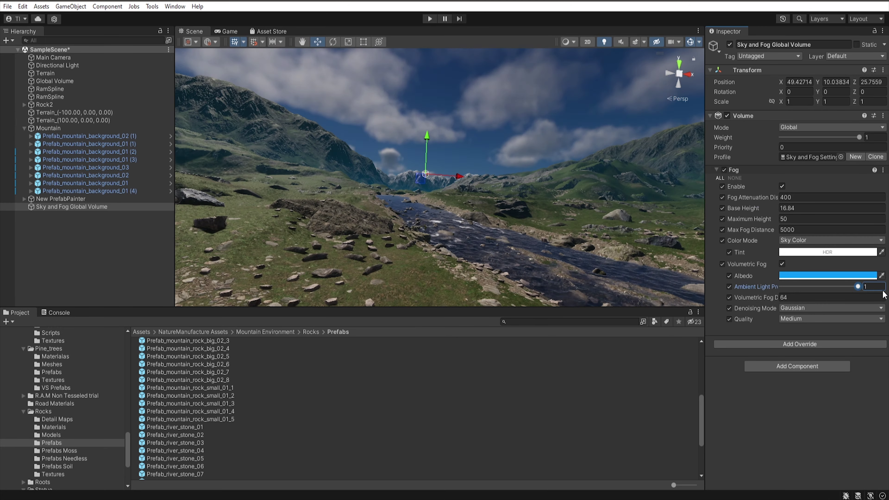
click(828, 276)
click(833, 354)
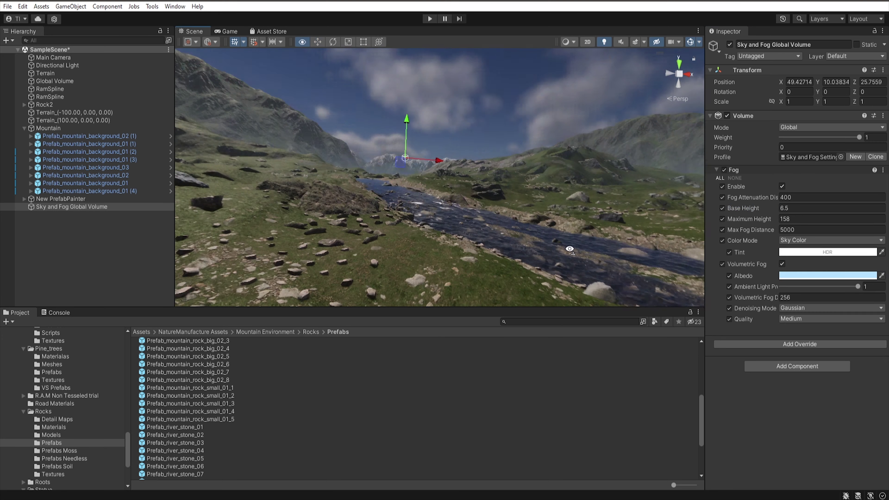
drag(749, 218, 872, 230)
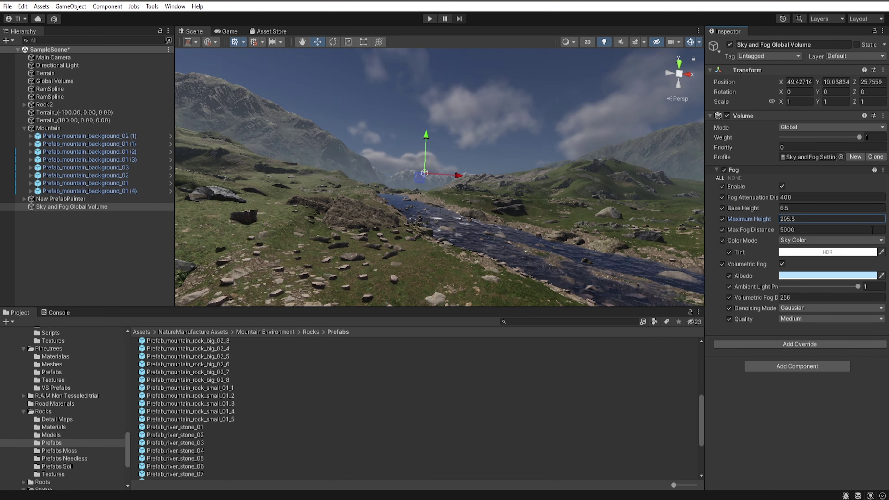
right_drag(546, 209, 434, 250)
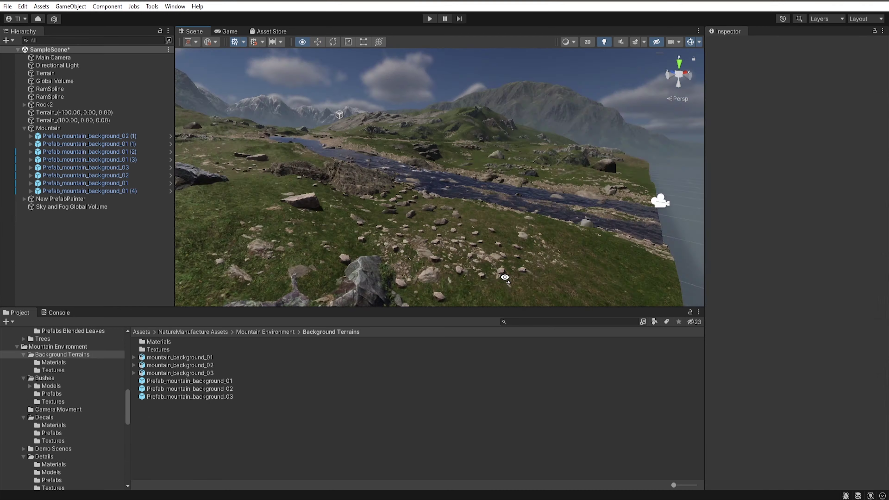
Step: Drop Prefab_mountain_background_03 into the scene and select its LOD0 mesh
drag(449, 184, 450, 186)
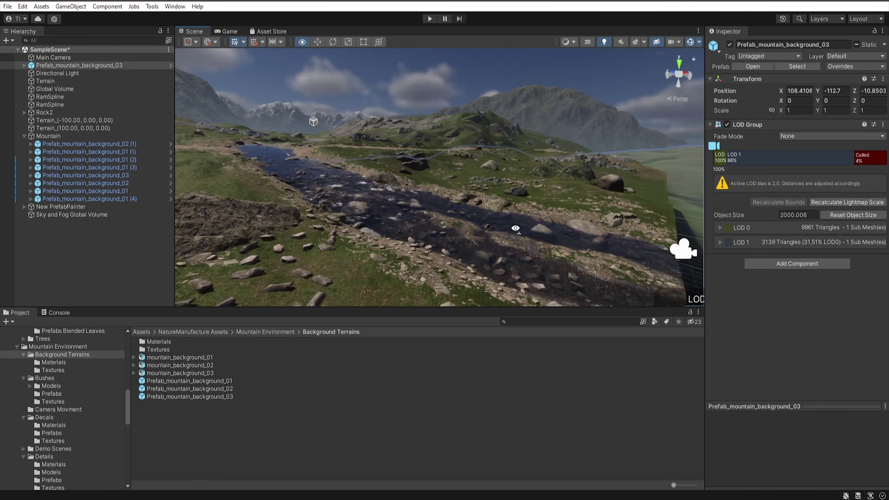
mouse_move(646, 268)
right_down()
mouse_move(342, 65)
mouse_move(368, 156)
mouse_move(499, 169)
right_up()
click(373, 156)
click(330, 144)
right_drag(332, 137, 658, 147)
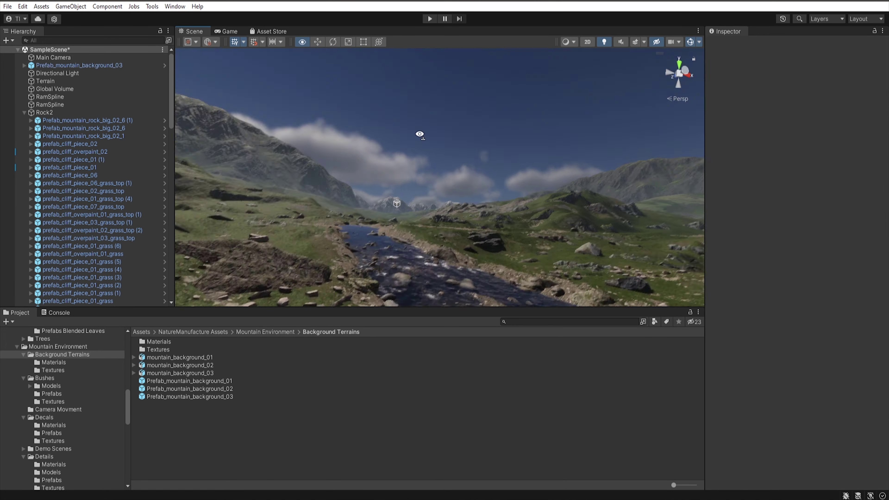
click(658, 146)
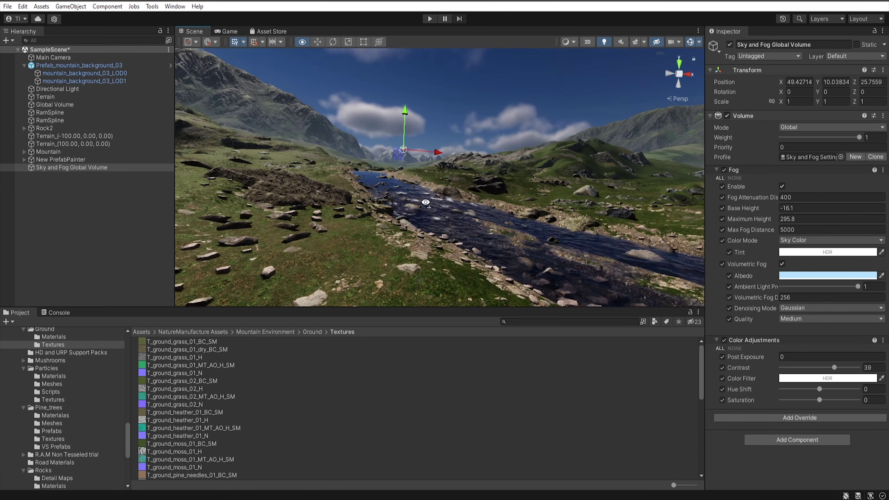
Step: Add Color Curves with a master-curve key, Shadows/Midtones/Highlights, Shadows and Micro Shadows overrides
right_drag(452, 311, 644, 149)
click(268, 165)
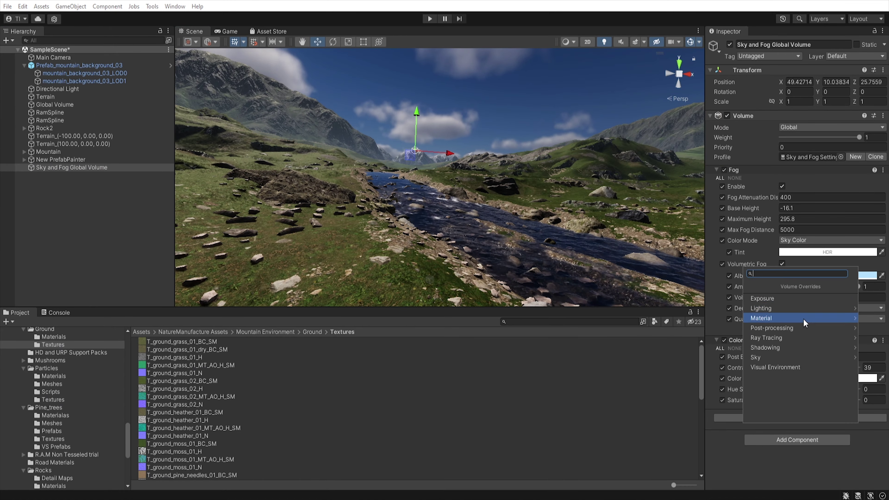
click(767, 328)
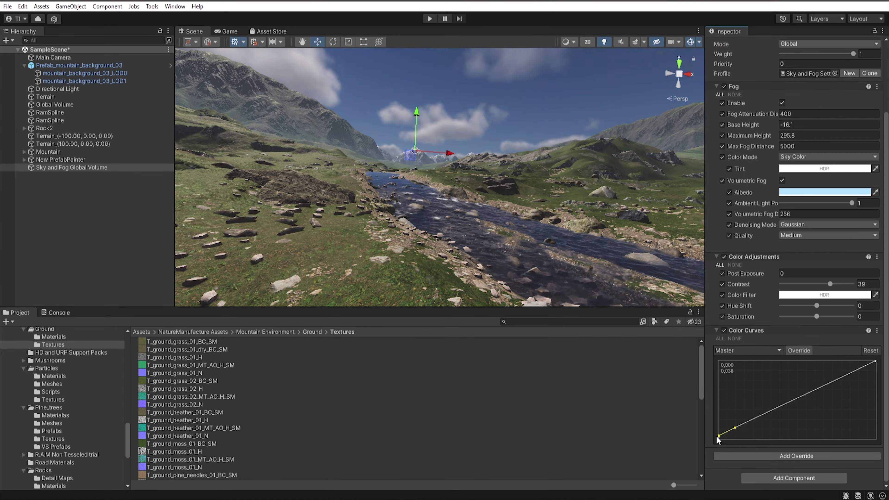
click(736, 431)
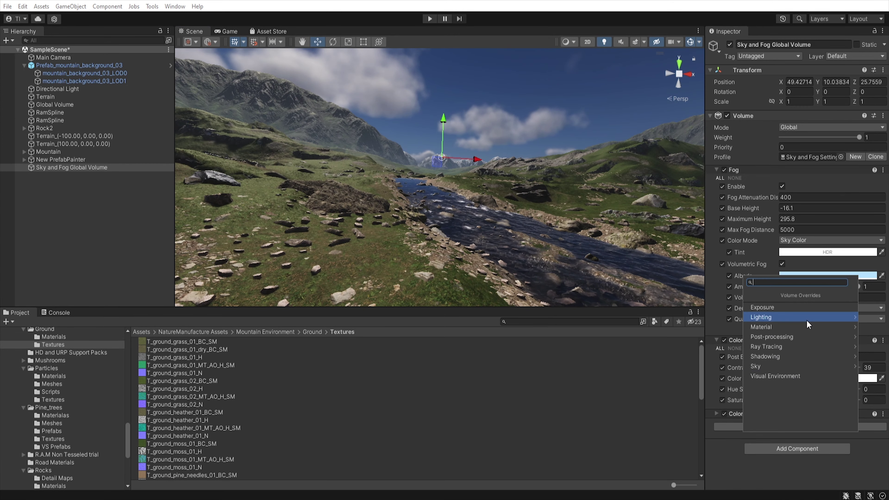
click(771, 388)
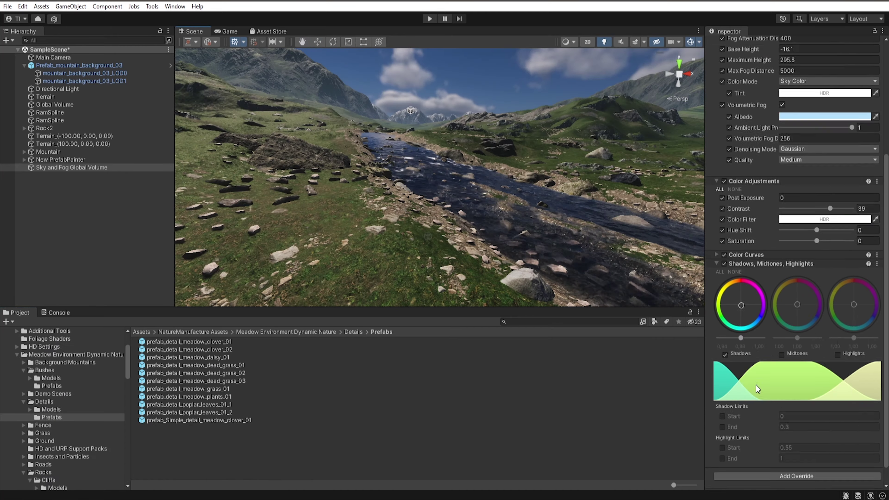
click(798, 359)
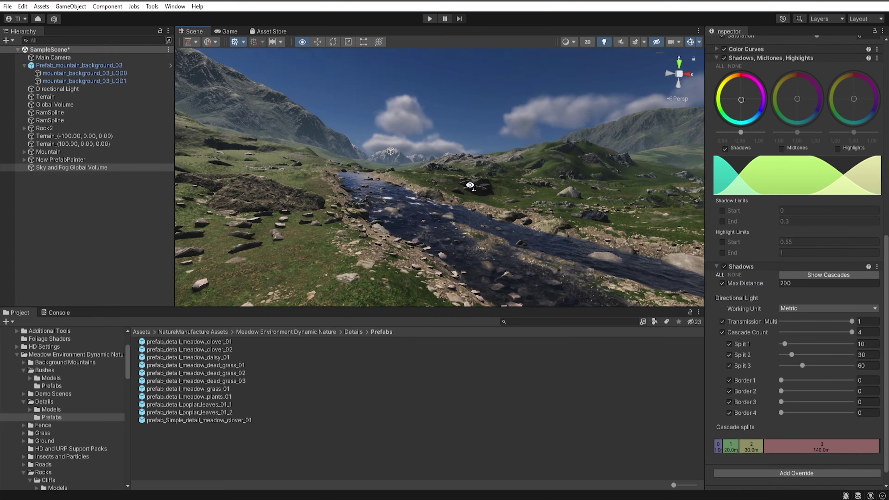
click(796, 473)
click(776, 428)
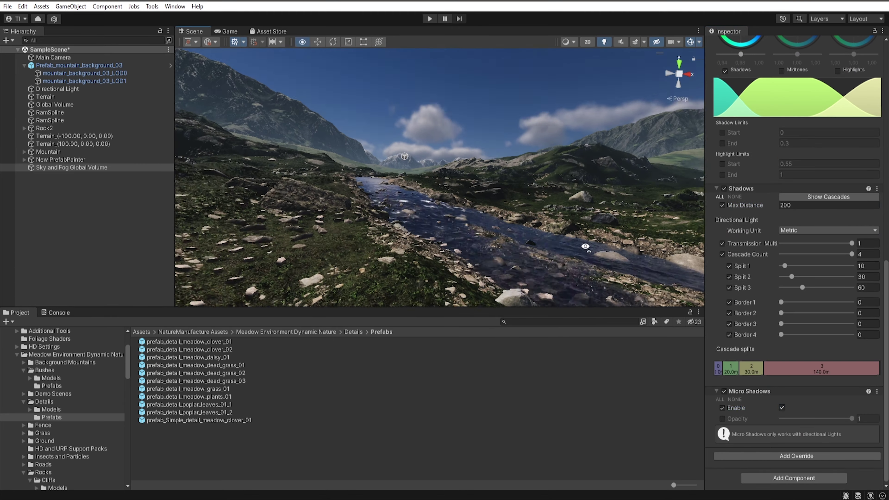
mouse_move(357, 157)
right_down()
mouse_move(420, 217)
mouse_move(480, 188)
right_up()
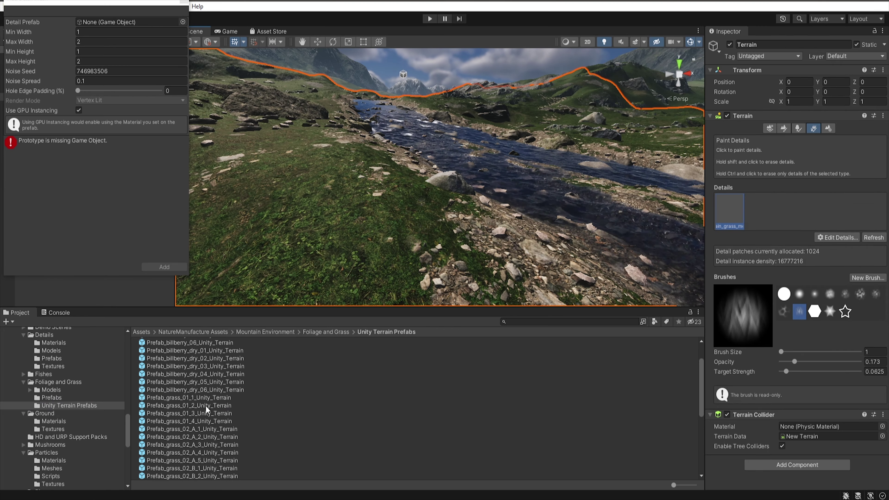
Step: Add a second grass detail, select it, and paint using soft round and grass-pattern brushes
click(165, 266)
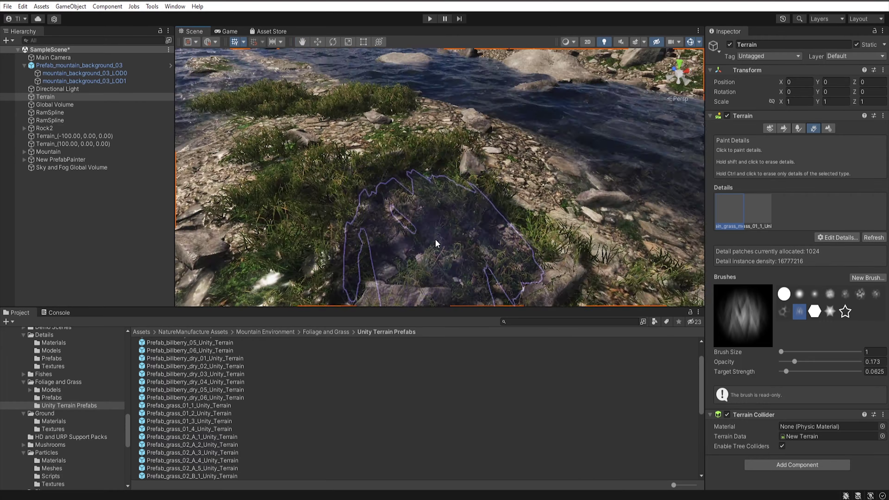
mouse_move(417, 217)
alt+mouse_down()
mouse_move(550, 155)
mouse_move(455, 158)
alt+mouse_up()
click(758, 211)
click(815, 294)
click(837, 237)
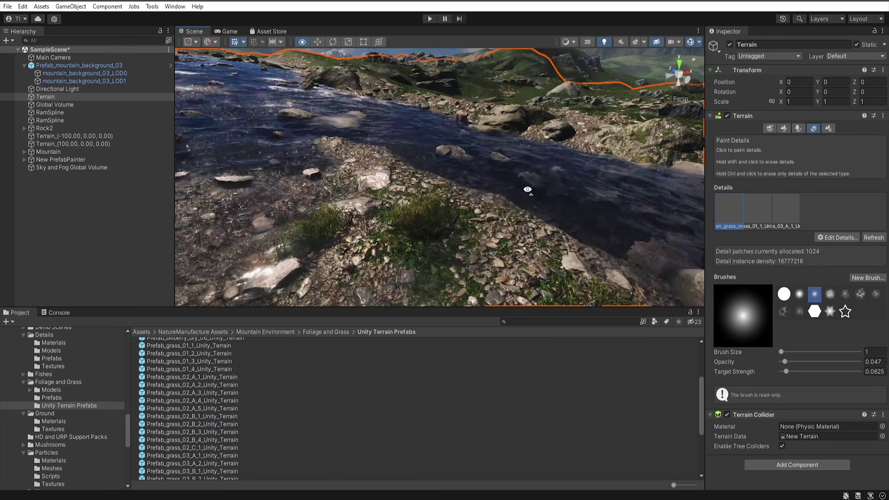
mouse_move(527, 190)
right_down()
mouse_move(520, 72)
mouse_move(407, 162)
mouse_move(467, 153)
right_up()
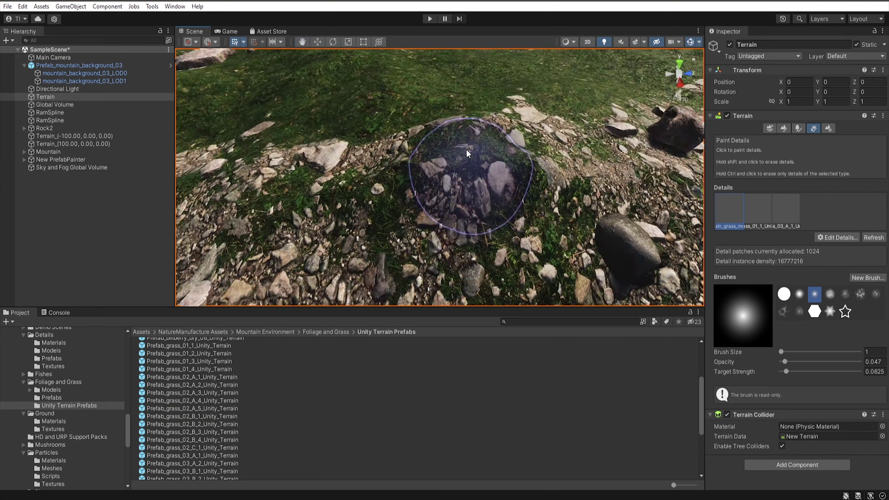
mouse_move(440, 234)
right_down()
mouse_move(398, 272)
mouse_move(323, 228)
right_up()
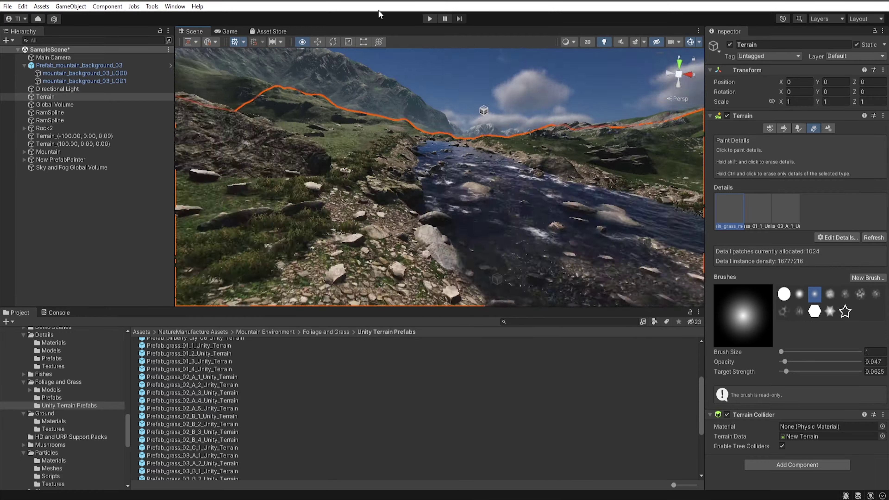
click(799, 312)
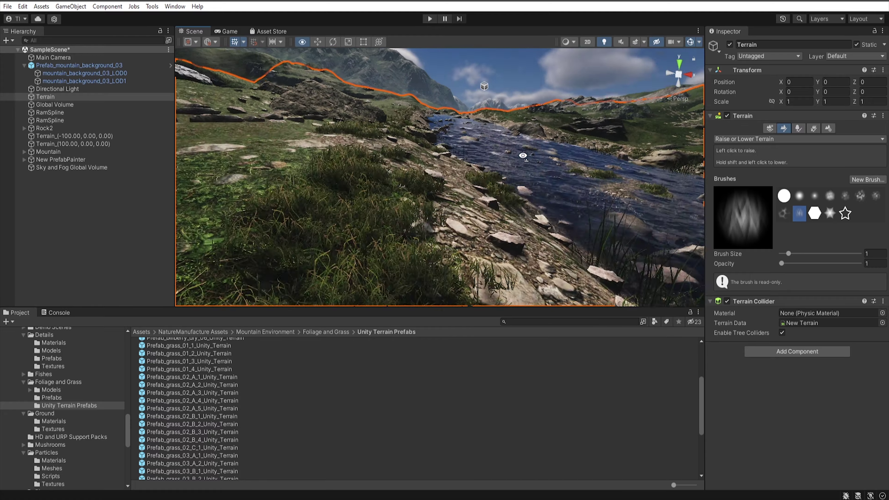
Step: Fly the view down close to the rocky, grassy riverbank ground
mouse_move(438, 158)
right_down()
mouse_move(441, 73)
mouse_move(547, 145)
mouse_move(489, 222)
mouse_move(179, 169)
mouse_move(417, 200)
right_up()
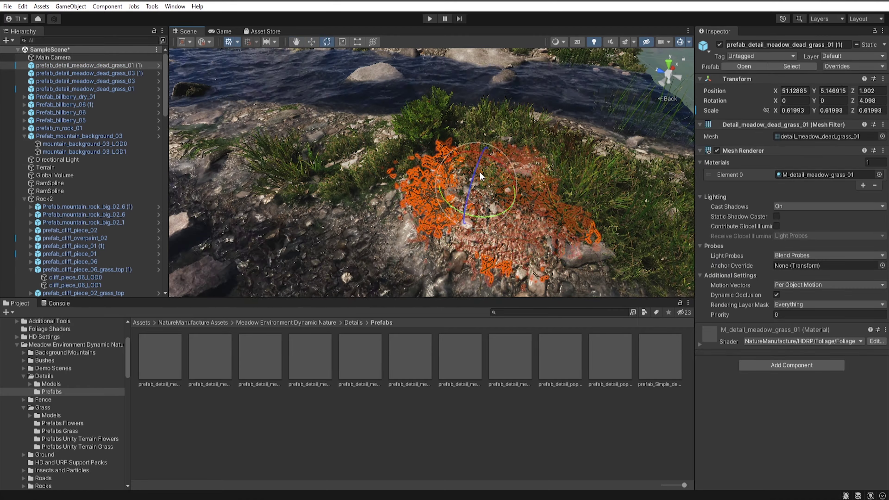
Step: Place another dead-grass prefab and a Foliage and Grass prefab on the riverbank
click(406, 165)
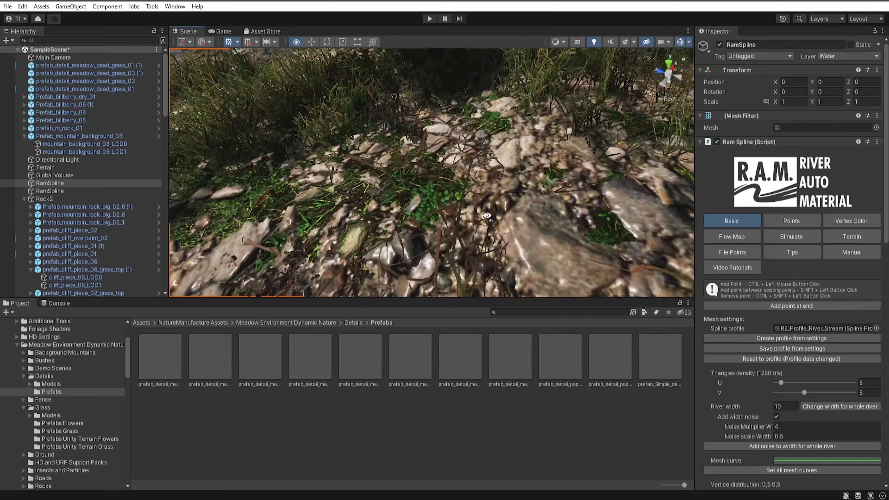
mouse_move(405, 165)
alt+mouse_down()
mouse_move(373, 159)
mouse_move(382, 168)
alt+mouse_up()
mouse_move(160, 356)
mouse_down()
mouse_move(380, 170)
mouse_move(459, 158)
mouse_move(420, 182)
mouse_move(525, 242)
mouse_up()
click(405, 161)
click(85, 423)
scroll(78, 420, down, 2)
scroll(79, 406, down, 3)
click(51, 398)
mouse_move(466, 211)
alt+mouse_down()
mouse_move(403, 280)
mouse_move(576, 189)
mouse_move(503, 76)
mouse_move(595, 175)
alt+mouse_up()
Step: Paint the first and third grass details over the rocky area and apply the detail settings
click(576, 189)
scroll(503, 77, up, 5)
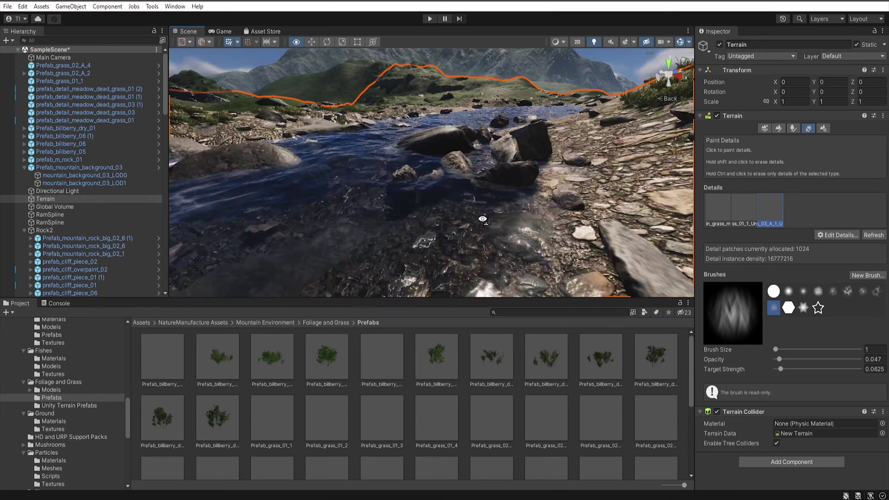
click(718, 211)
mouse_move(539, 201)
right_down()
mouse_move(470, 167)
mouse_move(386, 188)
mouse_move(387, 171)
right_up()
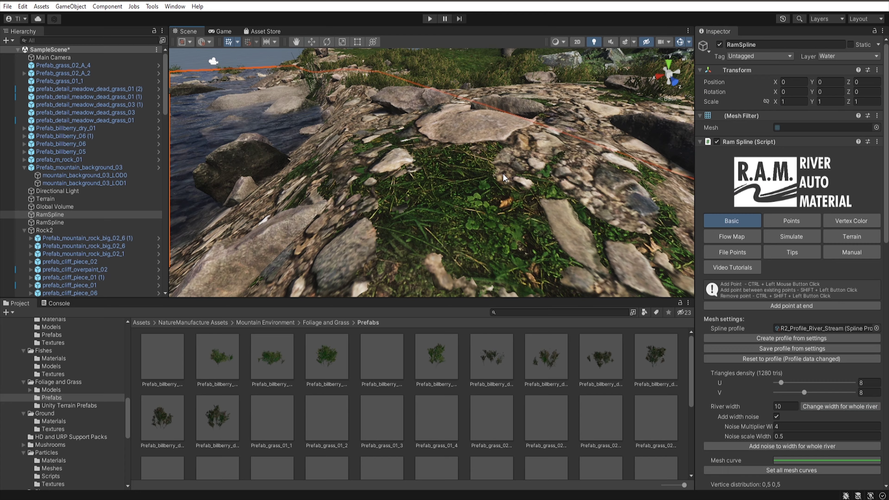
click(503, 177)
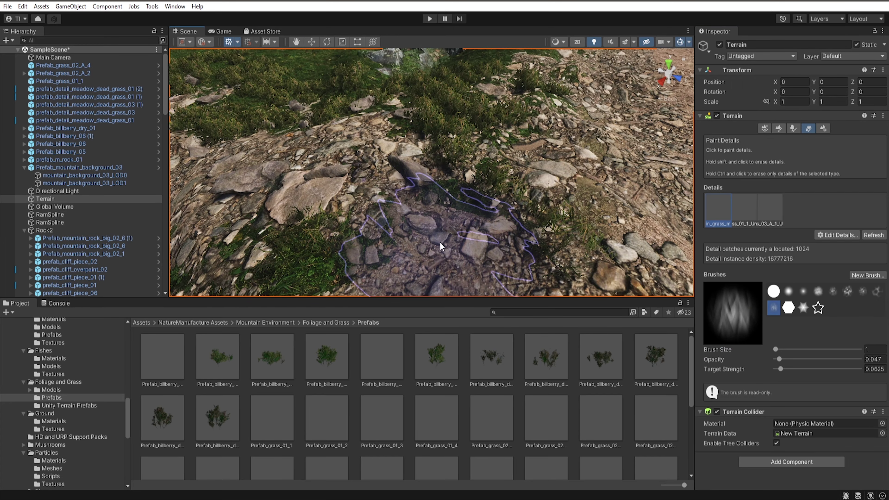
mouse_move(534, 215)
right_down()
mouse_move(601, 192)
mouse_move(303, 66)
mouse_move(525, 157)
right_up()
click(770, 211)
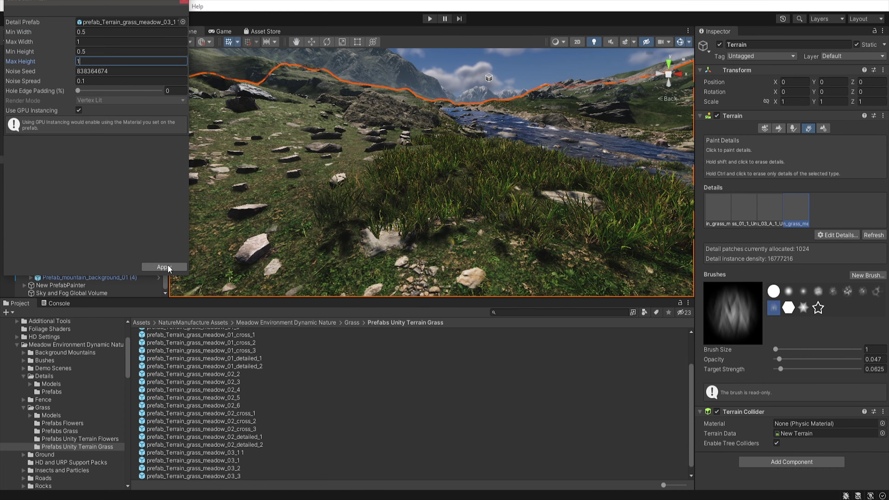
click(163, 267)
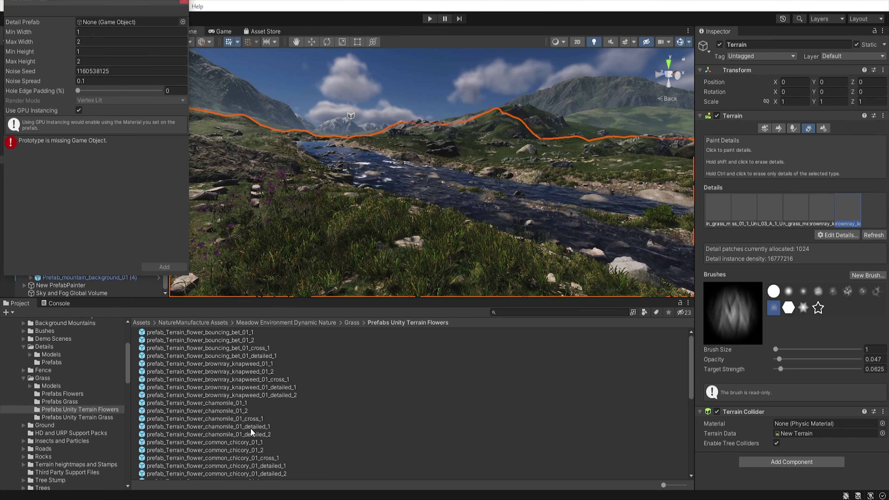
Step: Add the chamomile prefab as a paintable terrain detail mesh
drag(251, 428, 129, 22)
click(164, 267)
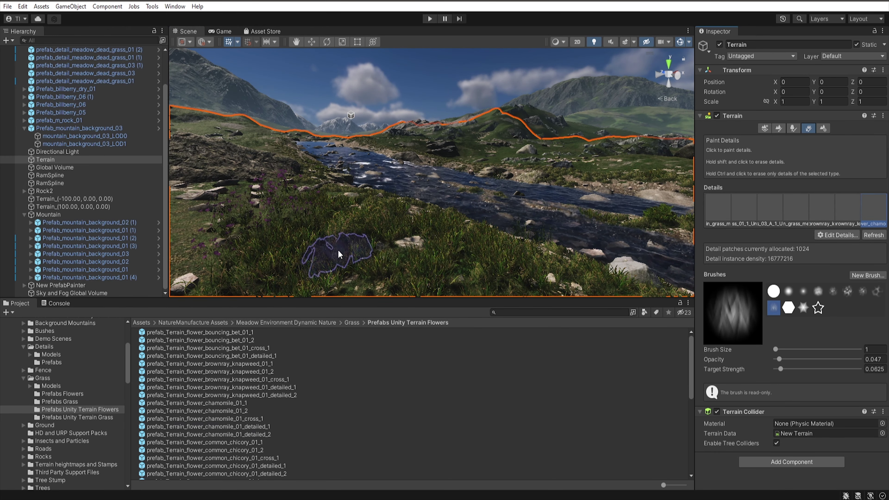
mouse_move(388, 194)
alt+mouse_down()
mouse_move(398, 200)
mouse_move(337, 228)
alt+mouse_up()
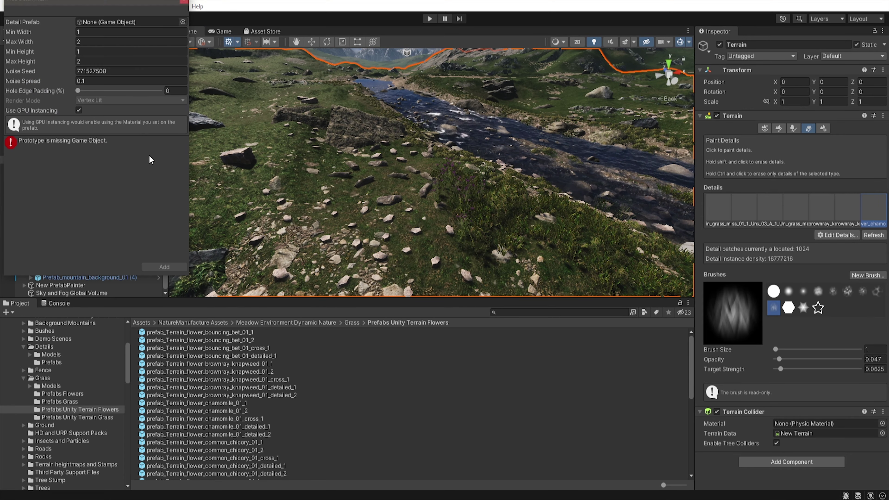
click(164, 268)
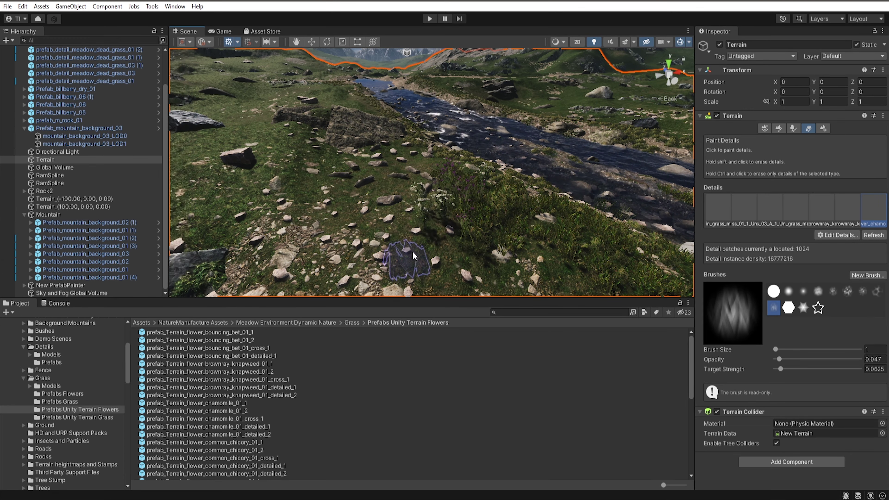
scroll(263, 467, down, 2)
Step: Add common chicory as a detail mesh with its maximum width set
click(832, 266)
click(836, 288)
drag(245, 435, 129, 22)
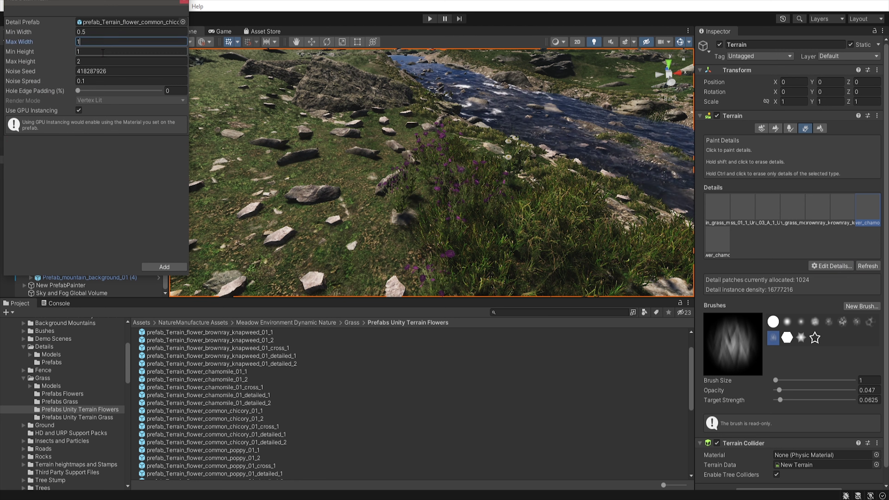
click(164, 267)
click(742, 242)
Step: Add another common flower detail and the prefab_Terrain_grass_meadow_02 meadow grass detail
click(831, 266)
click(835, 291)
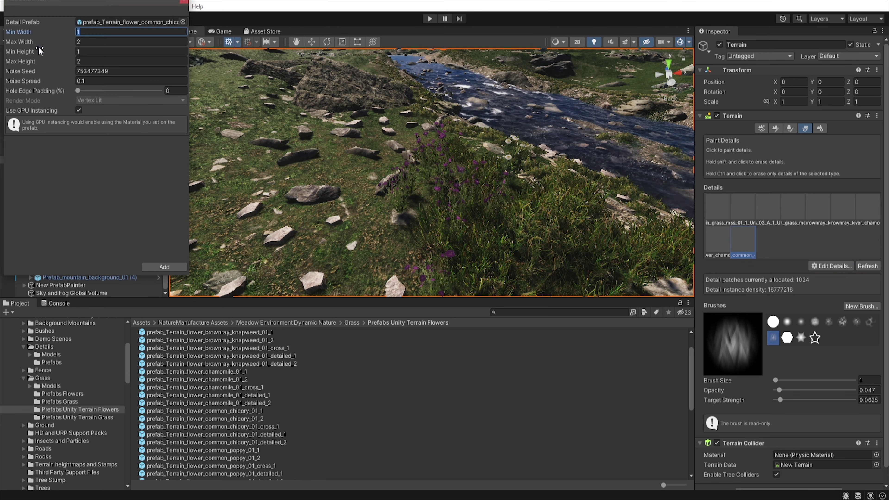
click(21, 41)
click(164, 268)
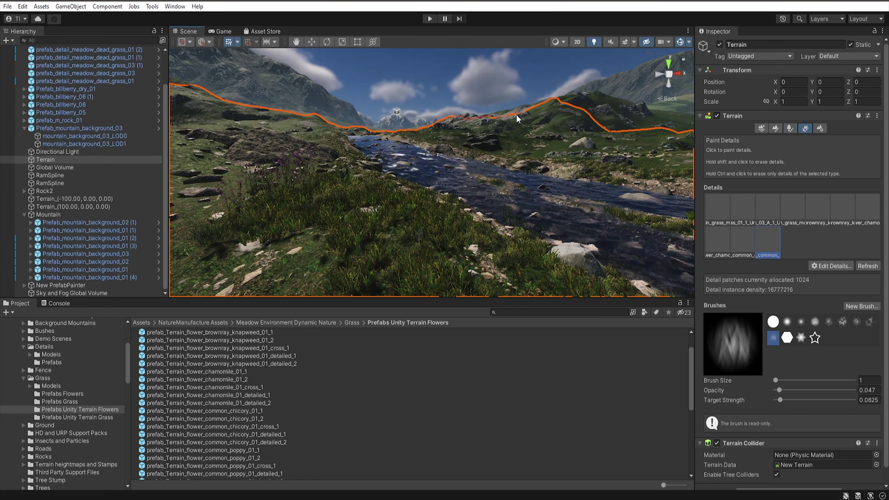
click(840, 266)
click(836, 287)
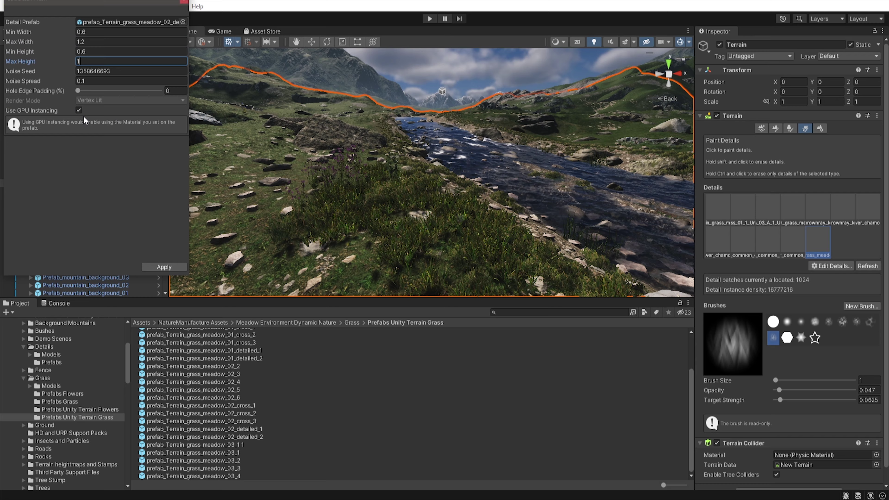
click(77, 418)
Step: Place several small Prefab_dwarf_pine bushes around the valley floor
scroll(89, 411, up, 5)
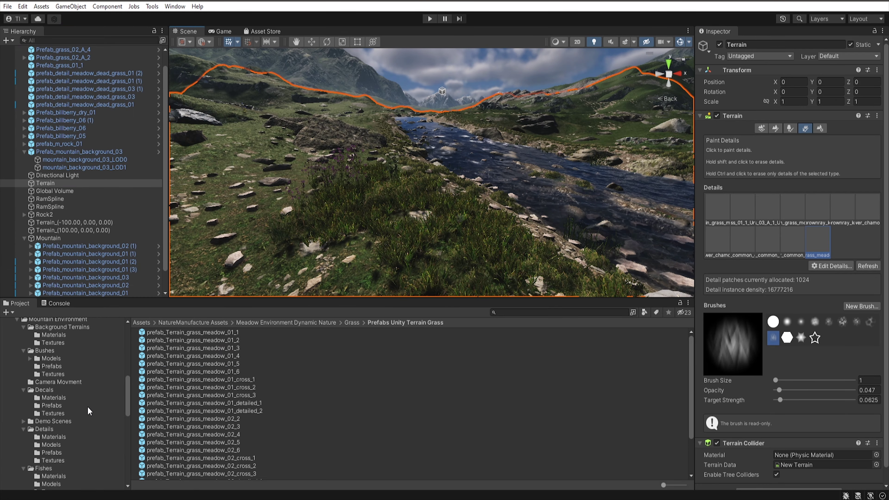
click(51, 367)
drag(183, 403, 397, 189)
mouse_move(397, 189)
right_down()
mouse_move(594, 131)
mouse_move(592, 140)
right_up()
drag(182, 395, 487, 217)
click(595, 140)
right_drag(596, 141, 564, 177)
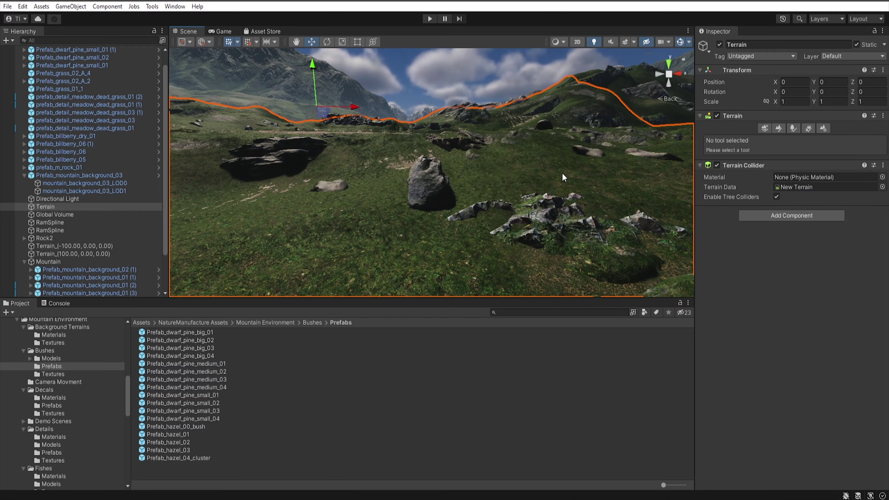
drag(182, 395, 516, 278)
key(f)
right_drag(427, 149, 212, 421)
drag(183, 395, 421, 140)
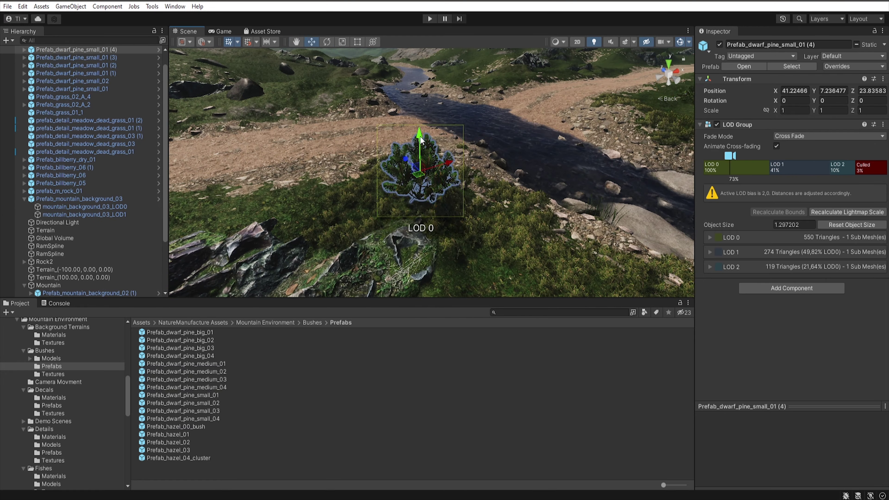
right_drag(421, 140, 350, 196)
Step: Add big, medium and more small dwarf pine bushes across the slopes and hillside
click(266, 246)
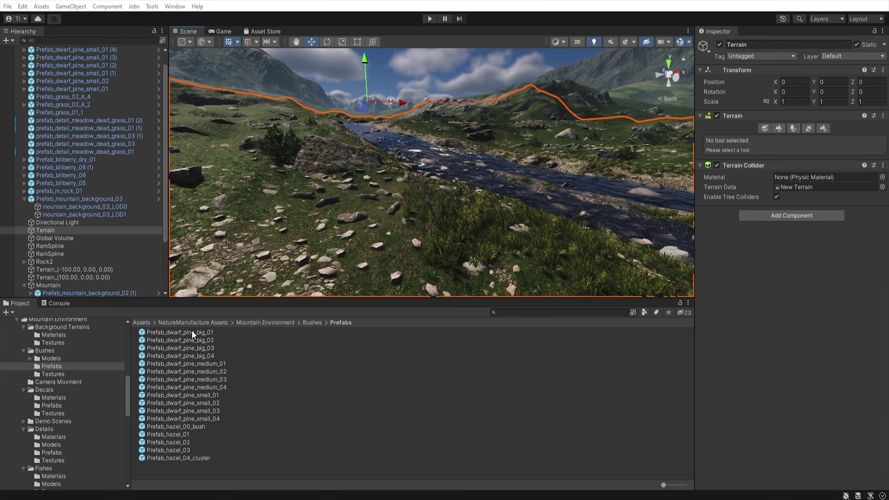
drag(192, 332, 466, 218)
drag(178, 348, 407, 142)
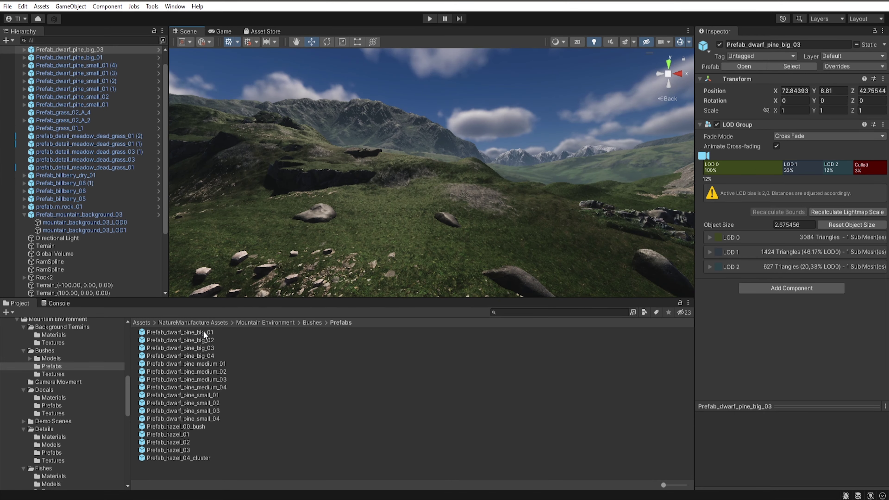
drag(204, 335, 399, 196)
right_drag(399, 196, 438, 210)
drag(182, 395, 477, 197)
drag(186, 363, 455, 211)
right_drag(455, 211, 385, 182)
drag(186, 364, 315, 197)
right_drag(315, 196, 350, 176)
mouse_move(182, 395)
mouse_down()
mouse_move(258, 196)
mouse_move(511, 159)
mouse_up()
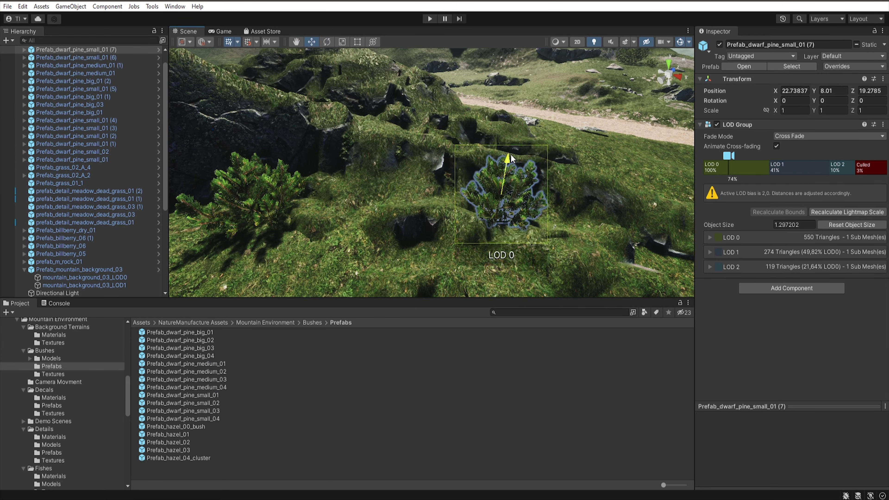
right_drag(511, 158, 285, 135)
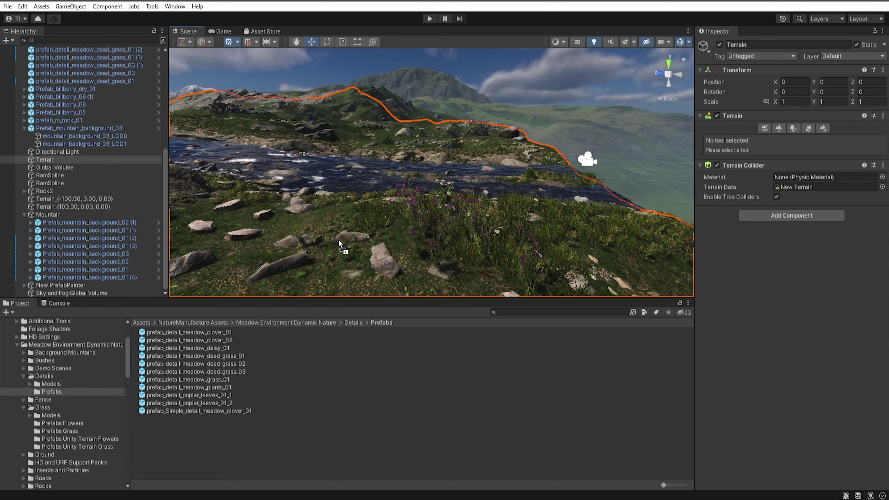
Step: Drop a meadow daisy clump, then paint the second grass and a common flower detail
drag(192, 348, 332, 221)
key(f)
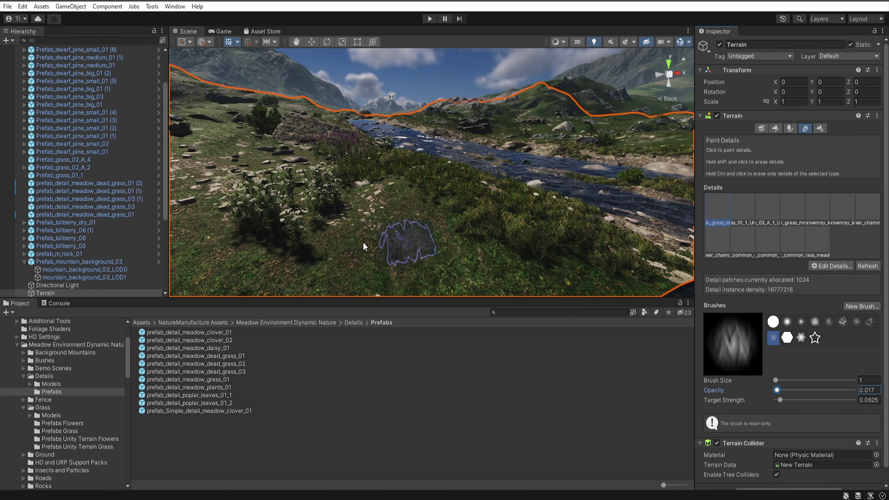
click(749, 210)
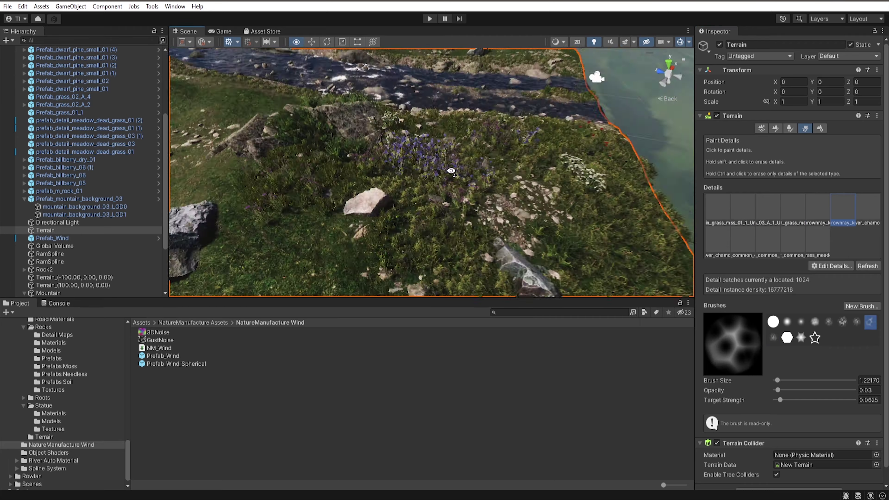
mouse_move(315, 175)
right_down()
mouse_move(296, 182)
mouse_move(577, 295)
right_up()
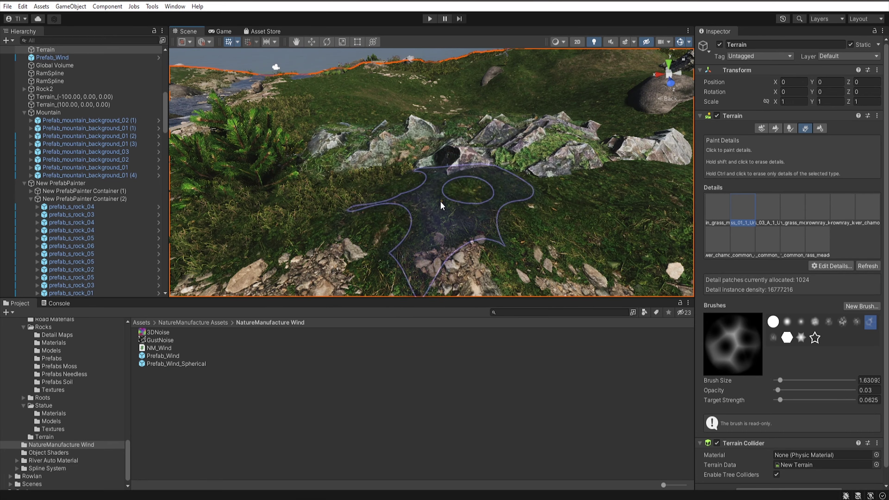
click(793, 242)
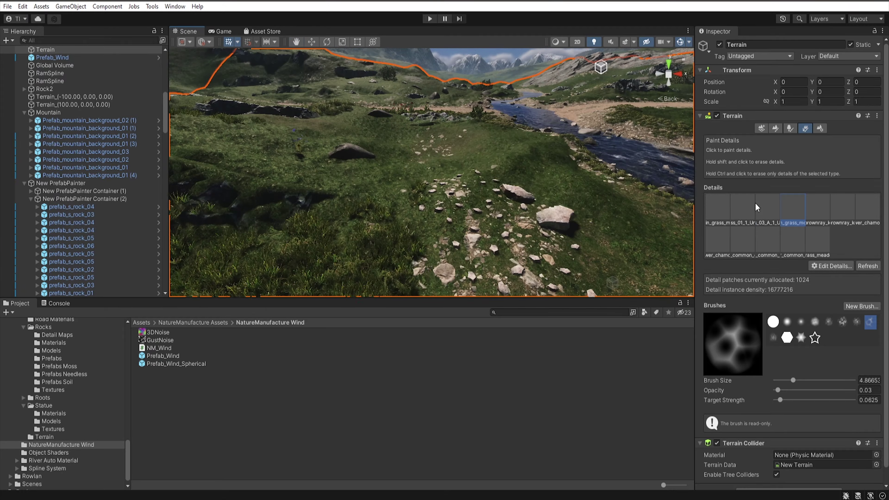
click(753, 209)
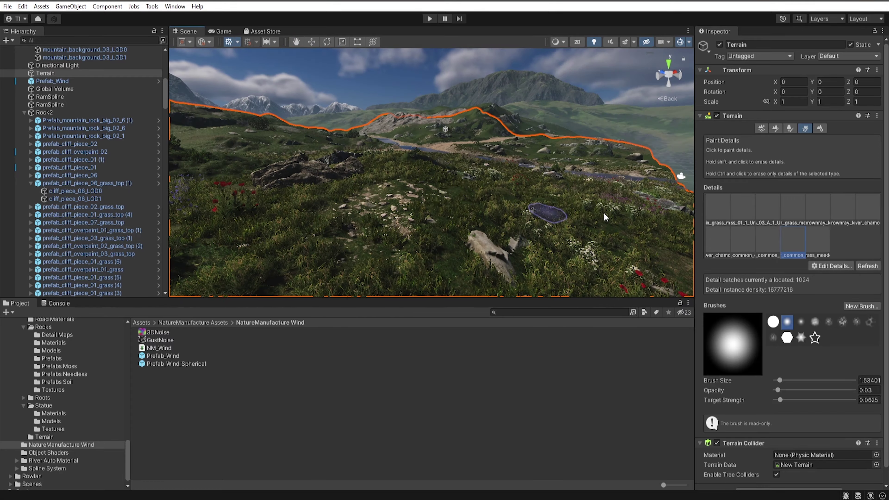
Step: Fly the Scene view toward the large rock on the hillside slope
right_drag(606, 218, 474, 232)
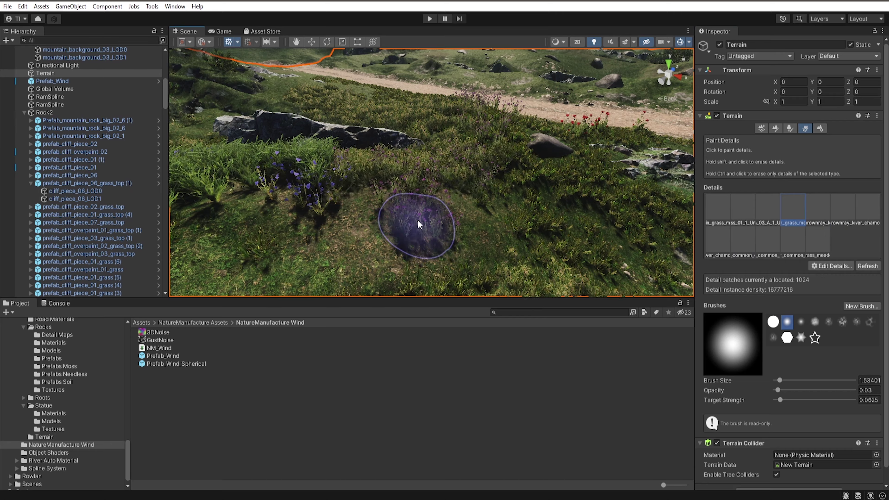
right_drag(441, 186, 554, 196)
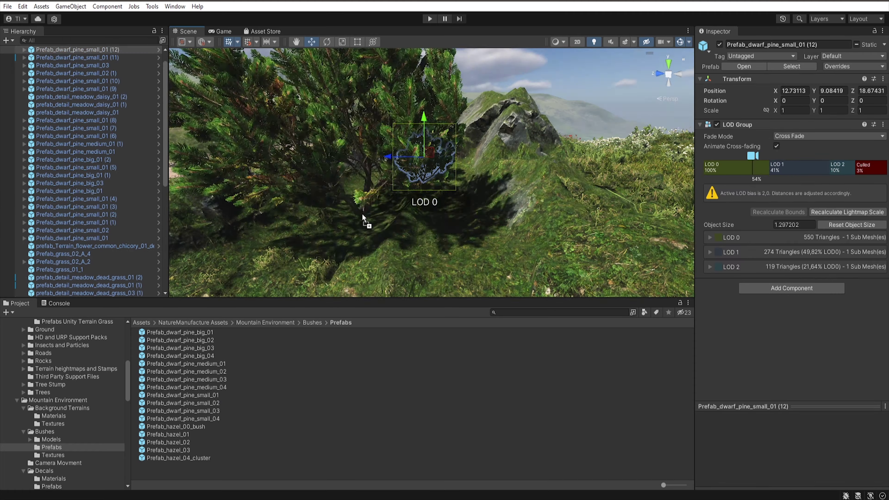
Step: Reselect the terrain in Paint Details, trying the common flower detail then the second grass detail
mouse_move(585, 120)
right_down()
mouse_move(525, 195)
mouse_move(431, 186)
mouse_move(476, 146)
mouse_move(421, 186)
mouse_move(434, 211)
right_up()
click(525, 195)
click(524, 194)
click(524, 192)
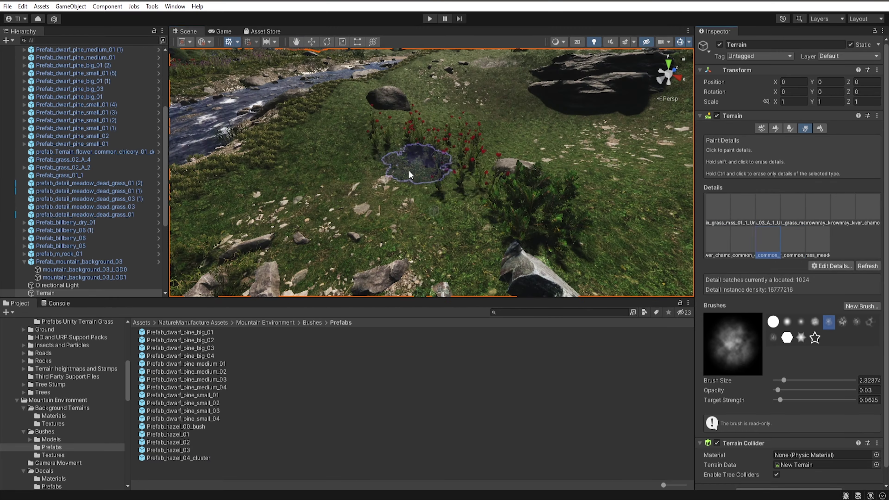
click(768, 245)
right_drag(431, 175, 456, 157)
click(743, 211)
Step: Choose the first grass detail, shrink the brush to about 1, and pick a common flower detail
click(724, 223)
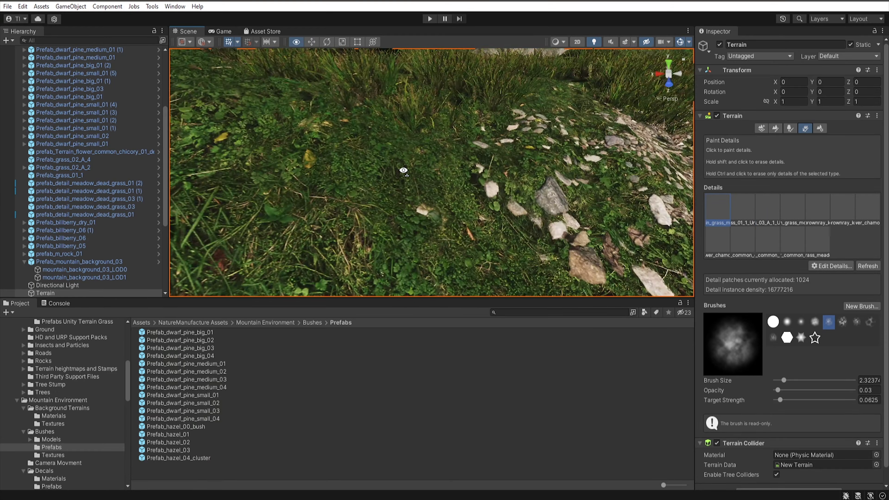
mouse_move(405, 175)
right_down()
mouse_move(441, 202)
mouse_move(379, 202)
mouse_move(502, 234)
right_up()
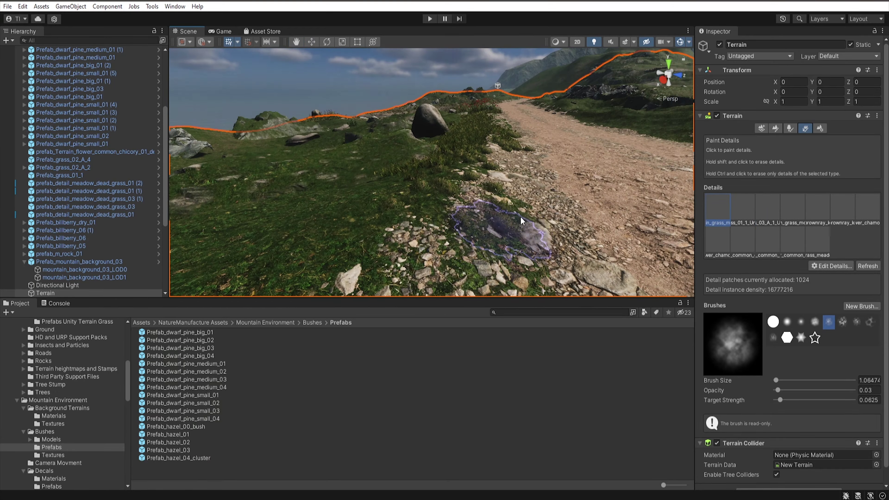
click(793, 242)
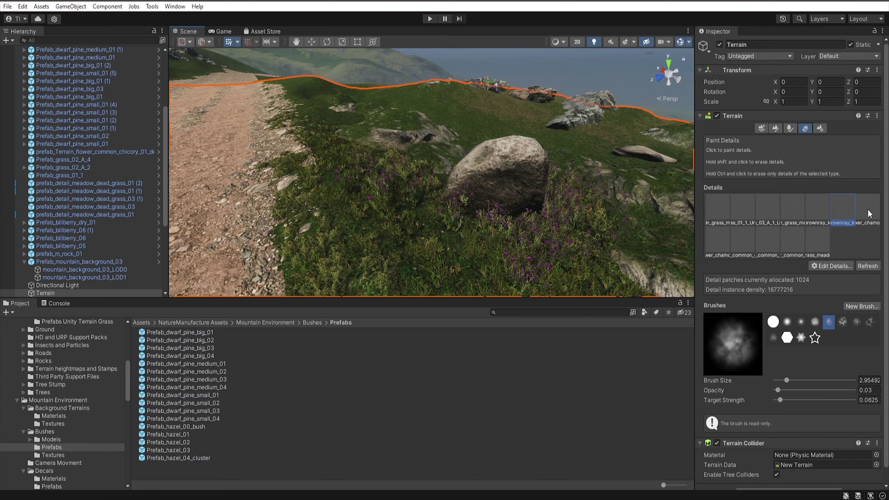
mouse_move(348, 174)
right_down()
mouse_move(481, 266)
mouse_move(641, 197)
mouse_move(426, 153)
right_up()
key(Up)
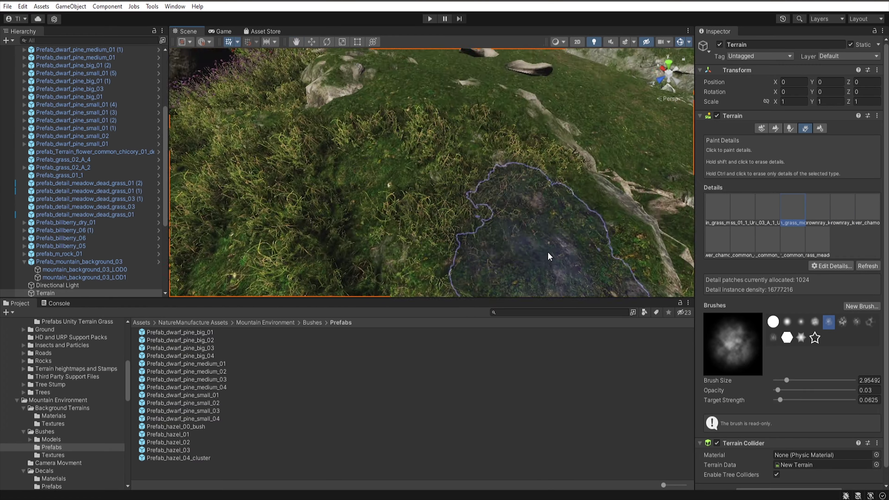
scroll(87, 175, down, 7)
Step: Switch to the second grass detail at Brush Size 1.08186 and paint grass up to the rocky path
click(742, 210)
drag(787, 380, 776, 381)
right_drag(477, 109, 537, 174)
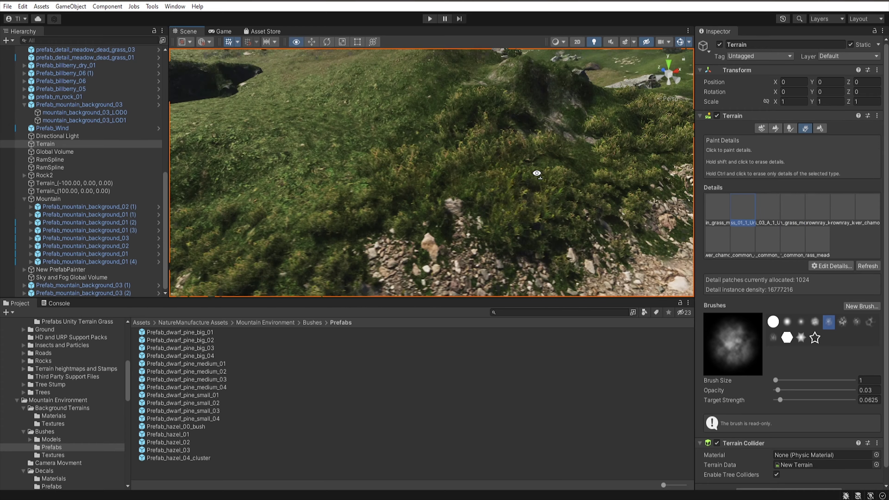
mouse_move(538, 173)
right_down()
mouse_move(398, 174)
mouse_move(314, 216)
right_up()
key(shift+period)
key(shift+period)
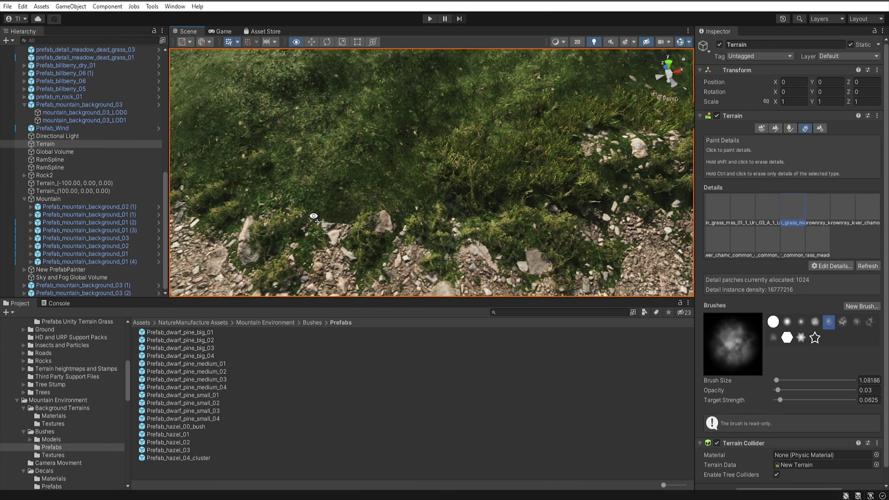
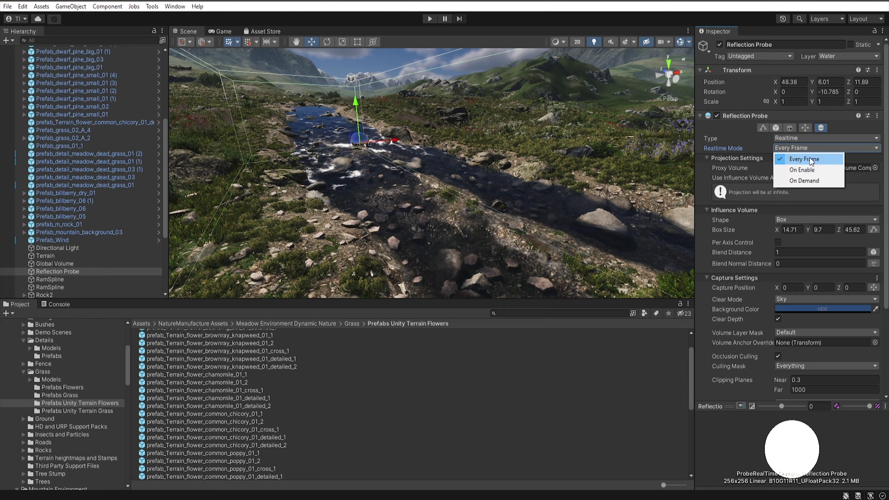
Step: Set the reflection probe to refresh Every Frame and drag Prefab_ground_rock_02 onto the terrain
click(810, 158)
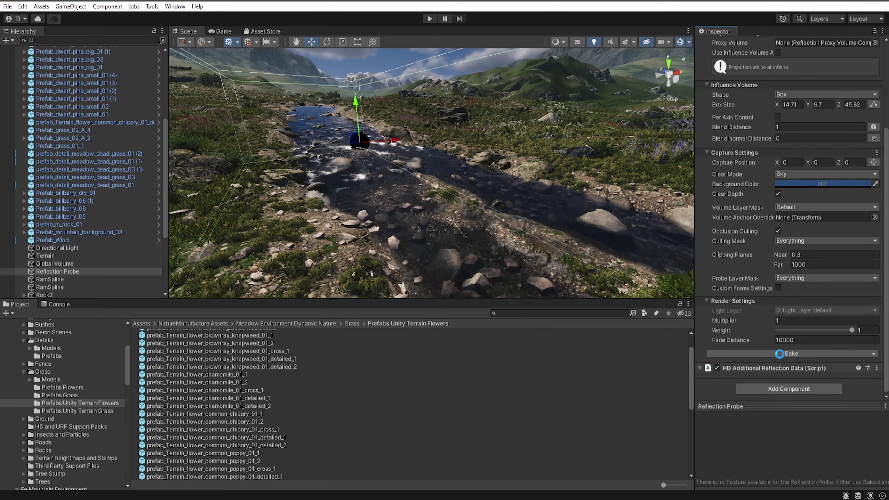
right_drag(455, 165, 489, 161)
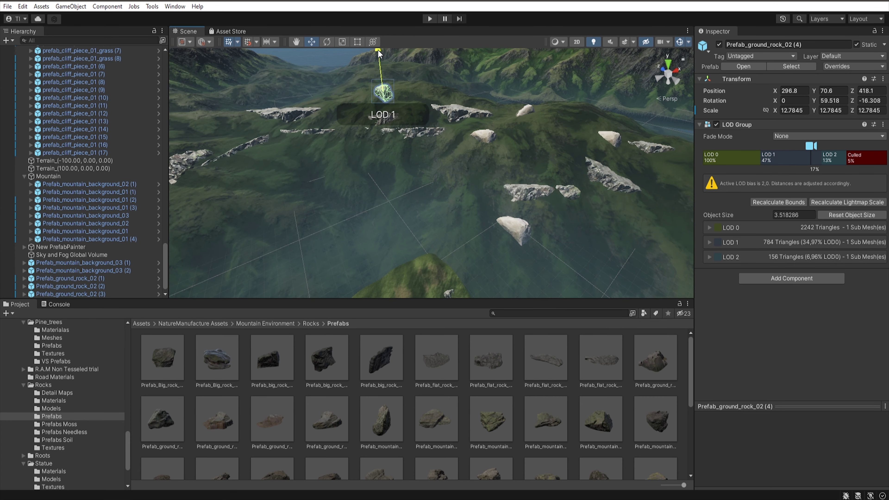
Step: Place more Prefab_ground_rock_02 copies on the mountain slope and select the cliff piece there
click(352, 133)
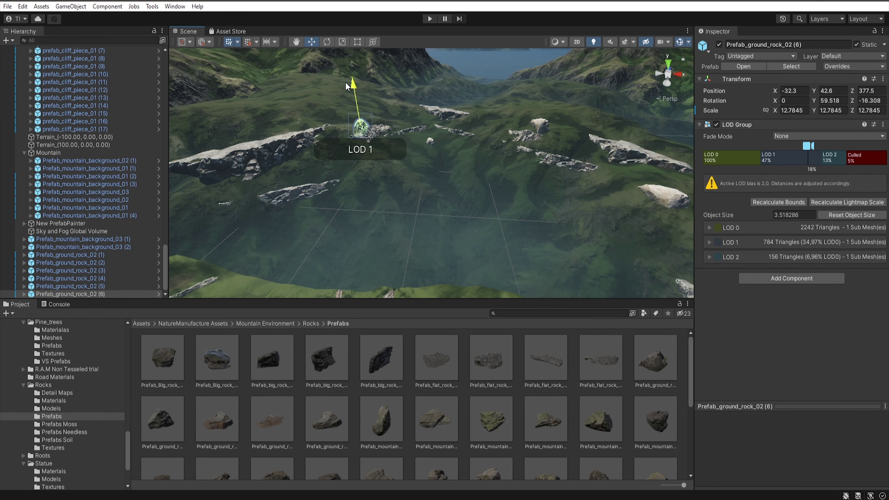
click(390, 143)
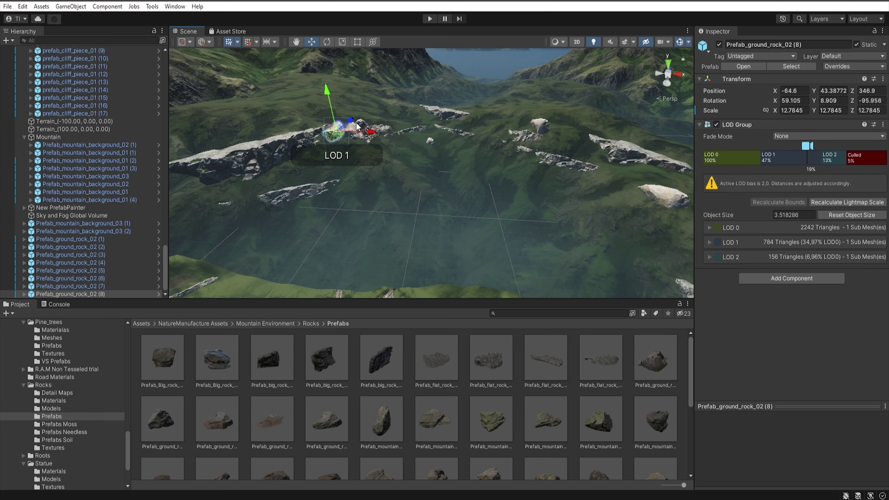
scroll(341, 151, up, 5)
click(419, 189)
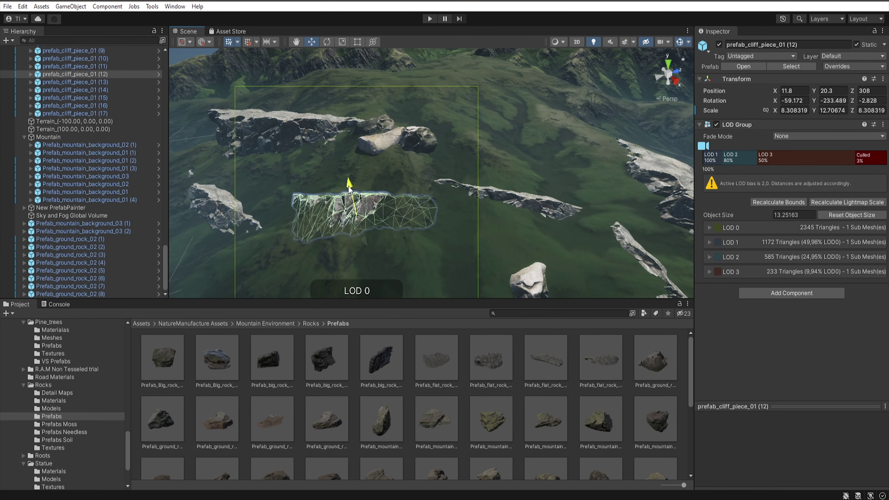